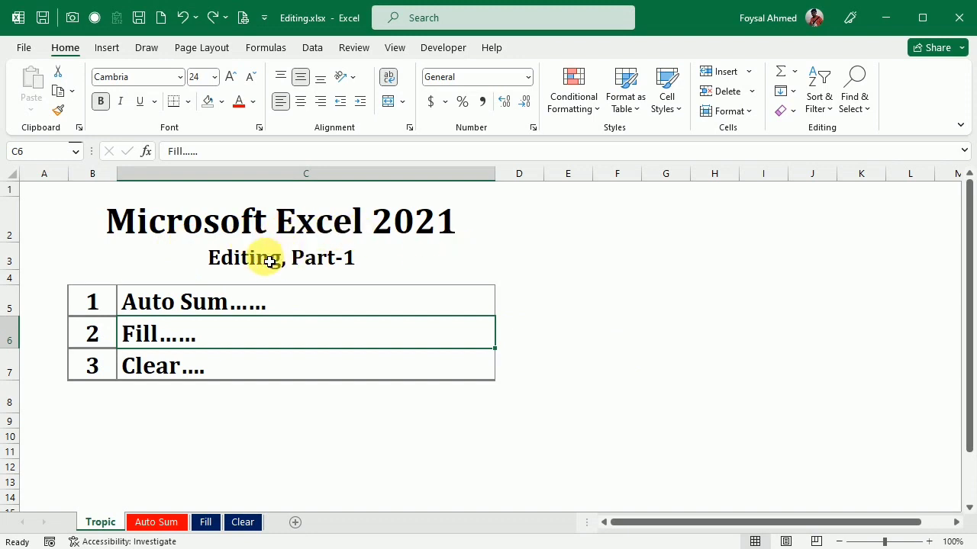
Jump to the Auto Sum sheet using its hyperlink in the topic table.
left_click(171, 304)
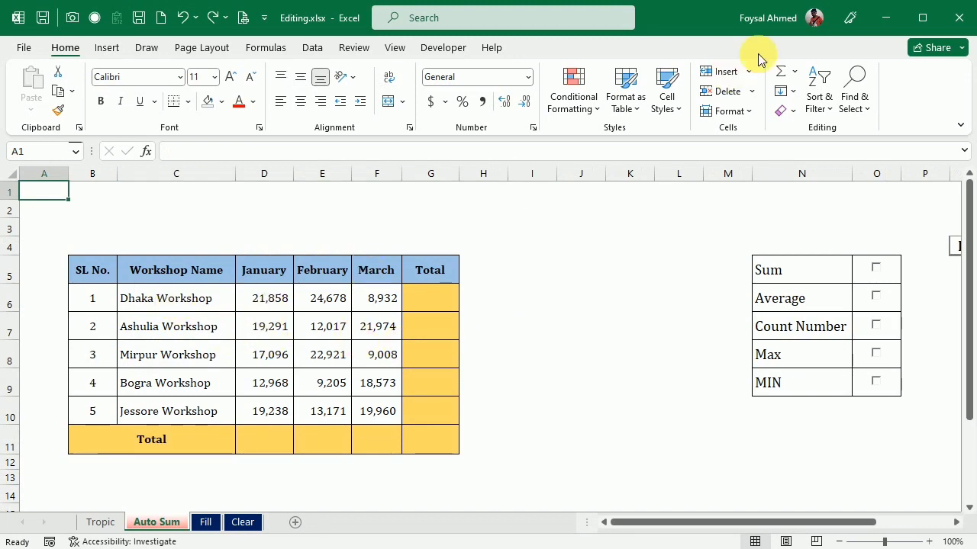
AutoSum D6:G11 to fill row and column totals, reaching a grand total of 250,890.
left_click(795, 74)
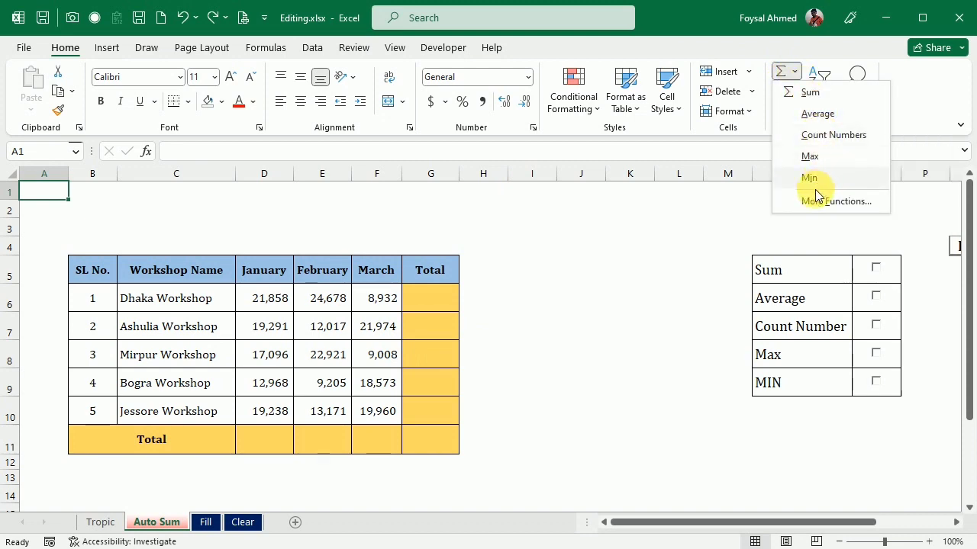
left_click(589, 324)
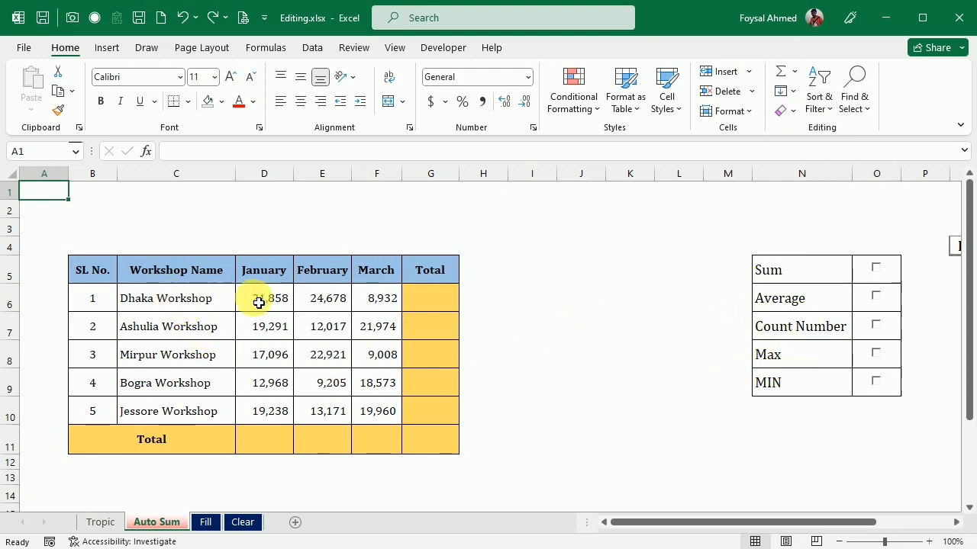
mouse_move(259, 302)
left_mouse_down()
mouse_move(432, 408)
mouse_move(450, 442)
left_mouse_up()
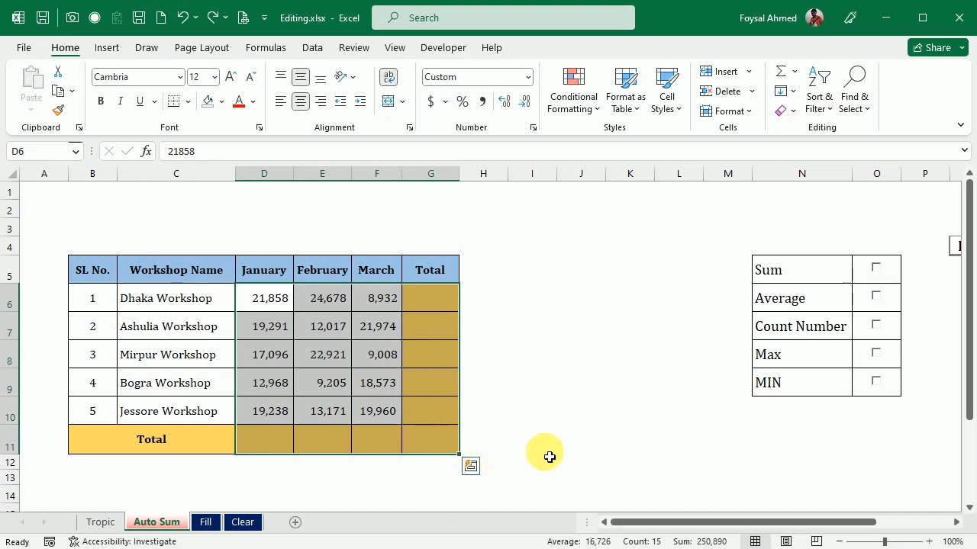
left_click(782, 70)
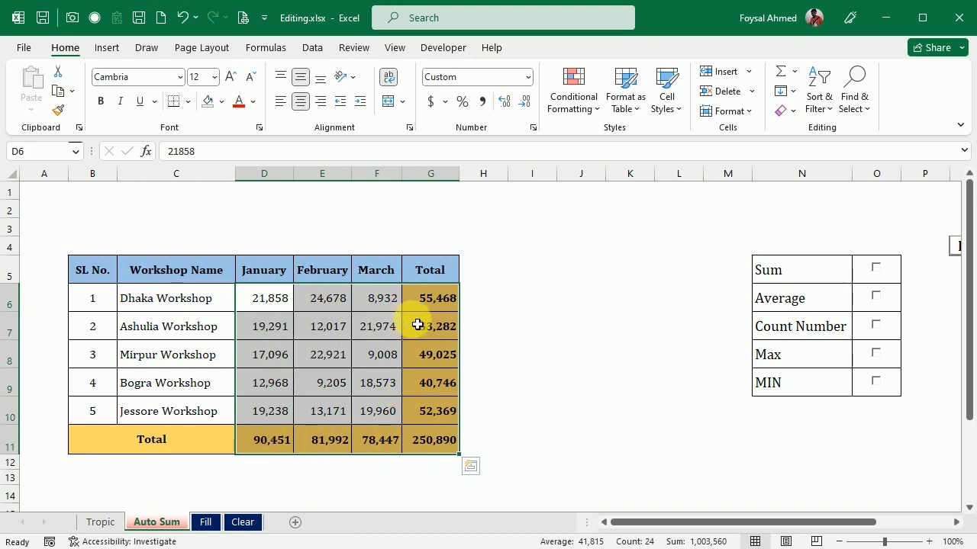
key("ctrl+z")
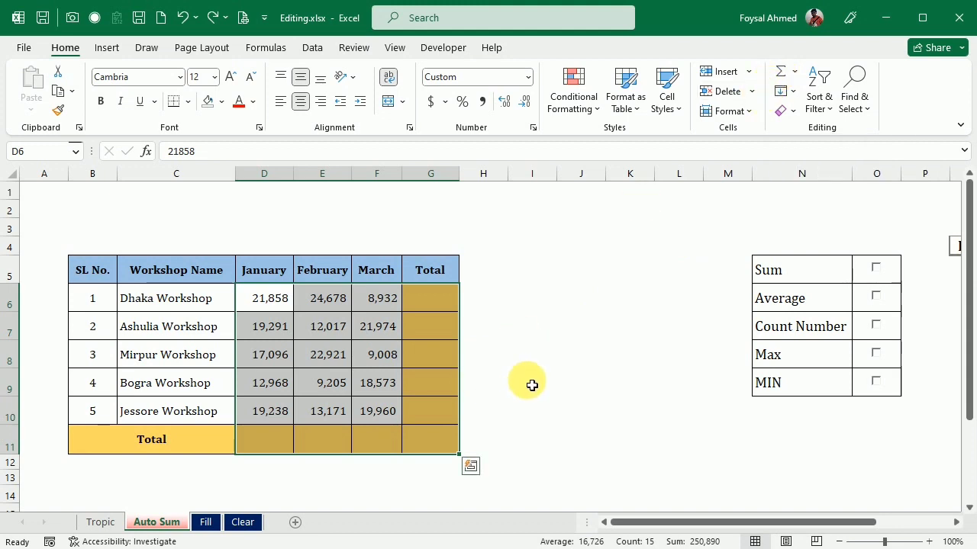
key("alt+equal")
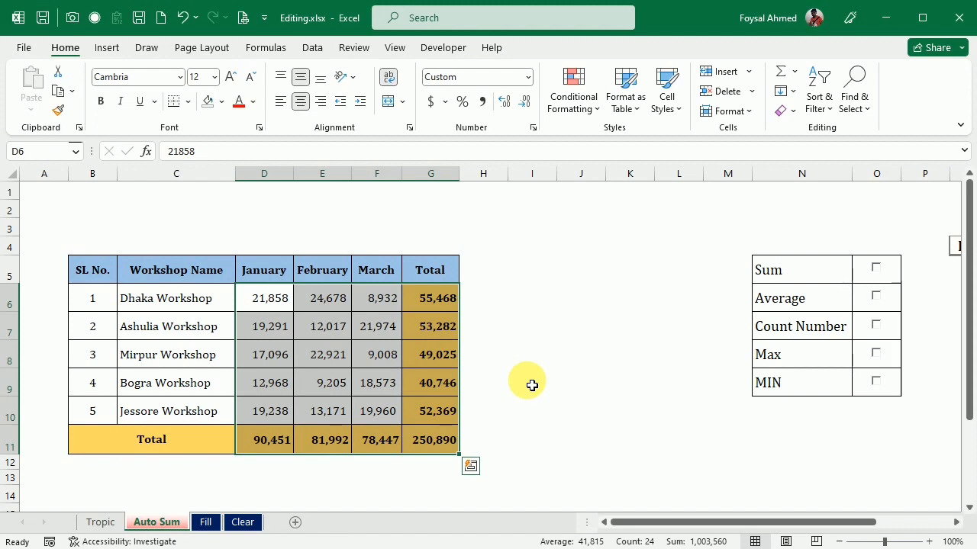
Undo the sums, tick Sum in the checklist, and fill D6:G11's totals with Average.
left_click(535, 381)
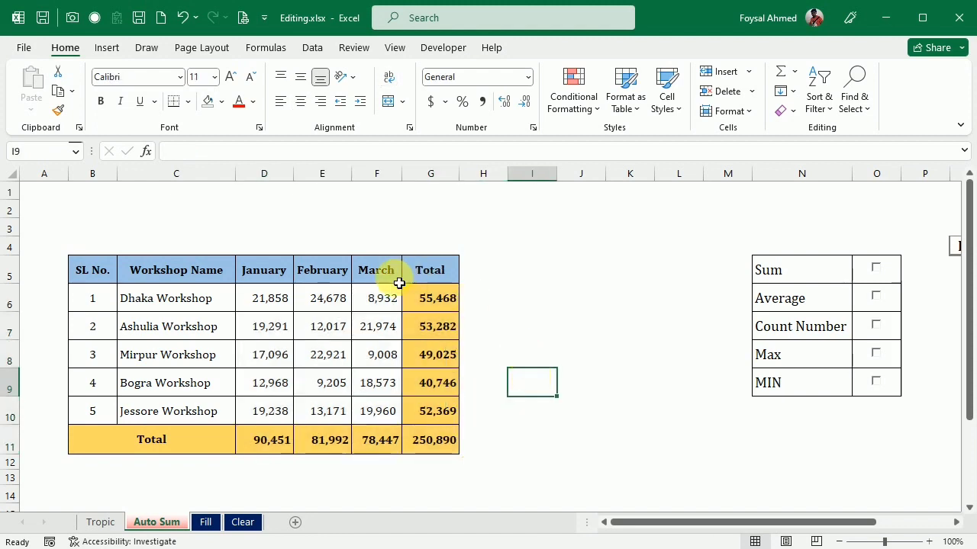
key("ctrl+z")
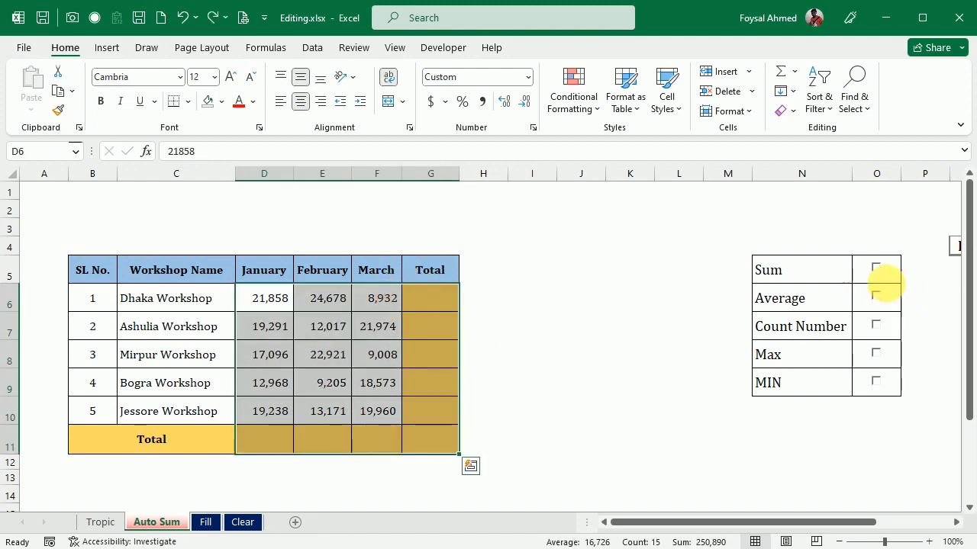
left_click(876, 269)
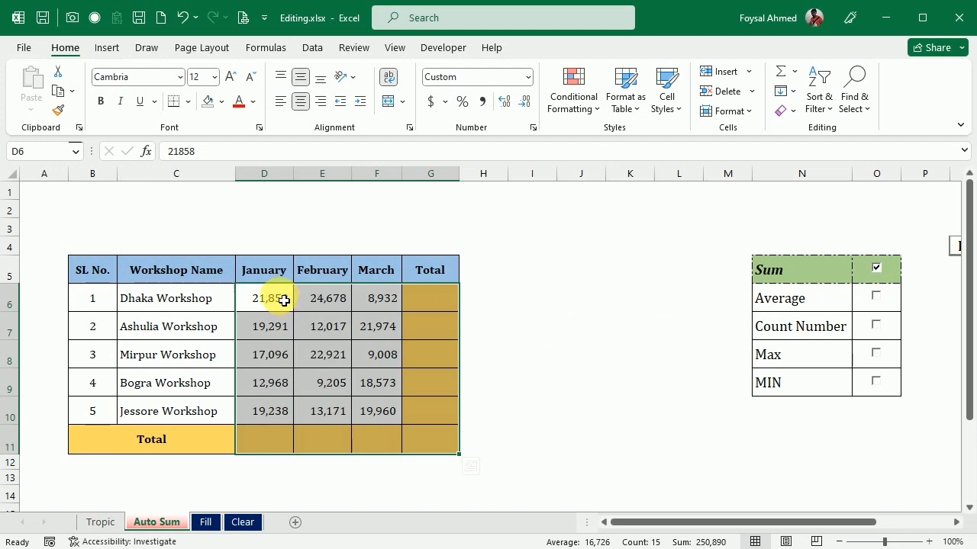
left_click_drag(284, 300, 442, 441)
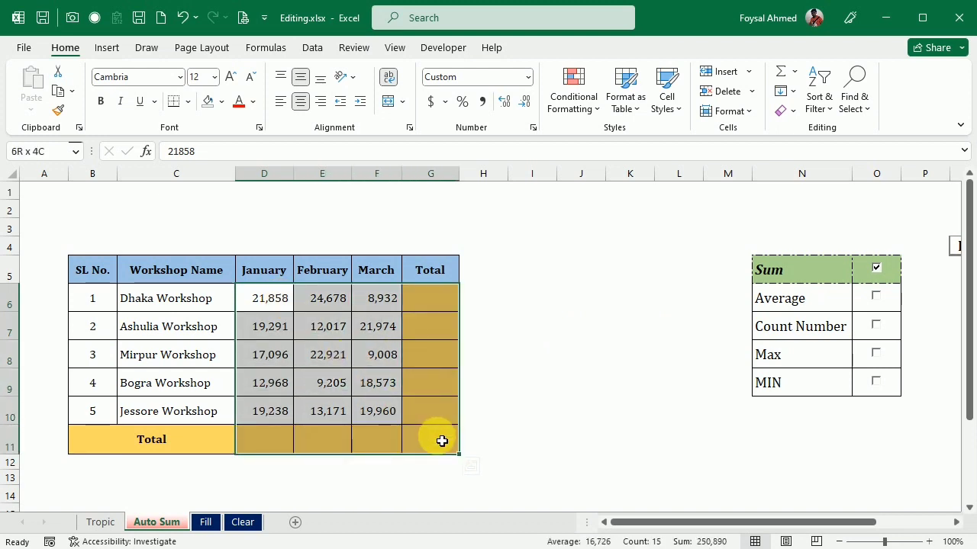
left_click(796, 76)
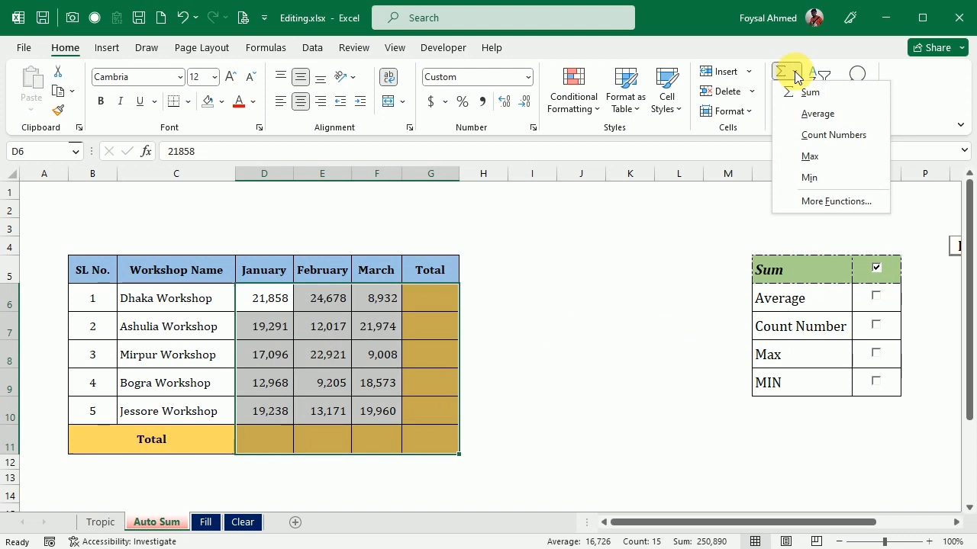
left_click(815, 116)
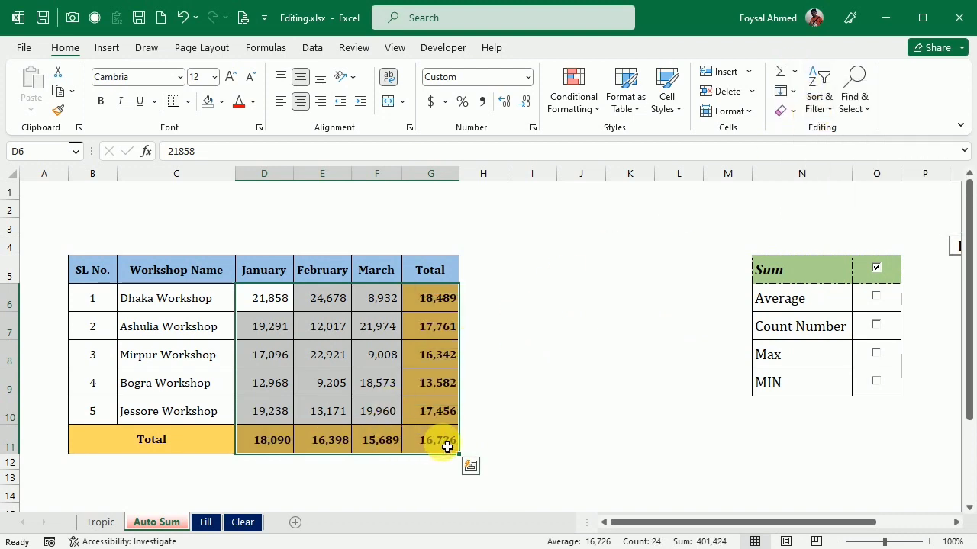
Inspect the AVERAGE formulas in G6, G11 and F11 without changing them.
left_click(438, 298)
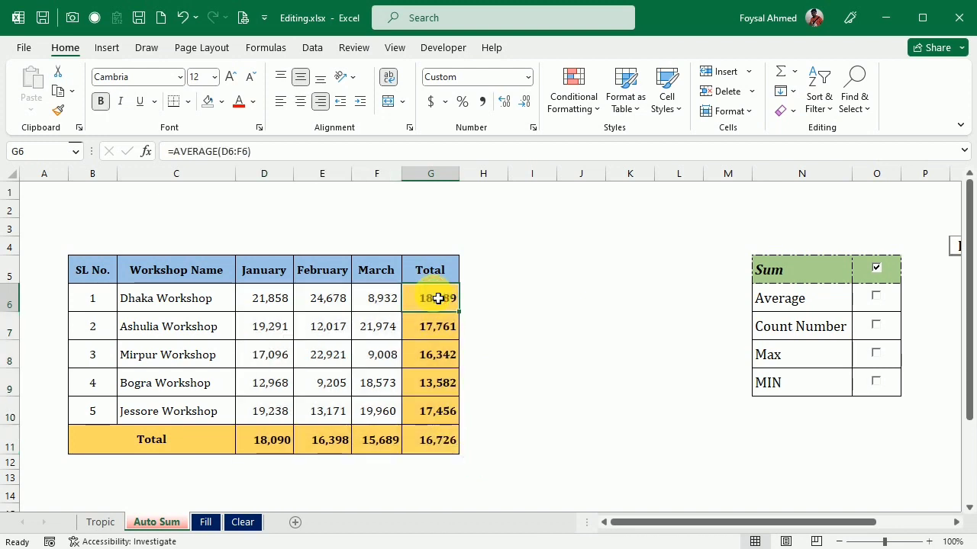
double_click(438, 298)
key("Return")
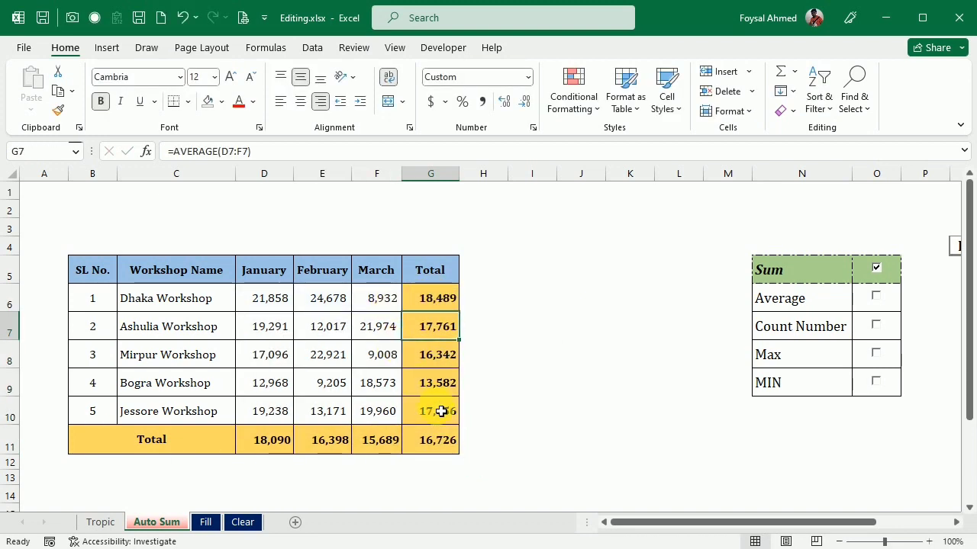
left_click(442, 445)
double_click(443, 445)
key("Return")
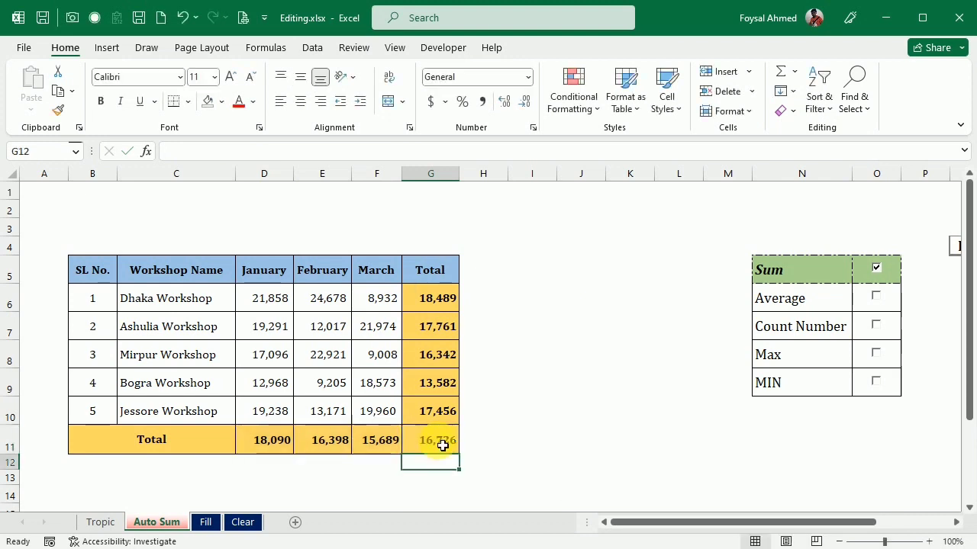
left_click(378, 445)
double_click(377, 445)
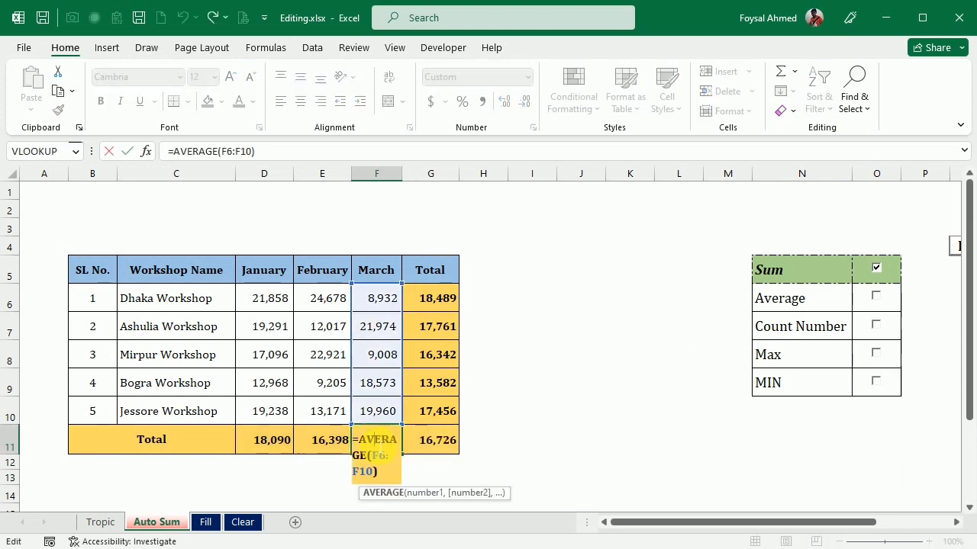
key("Return")
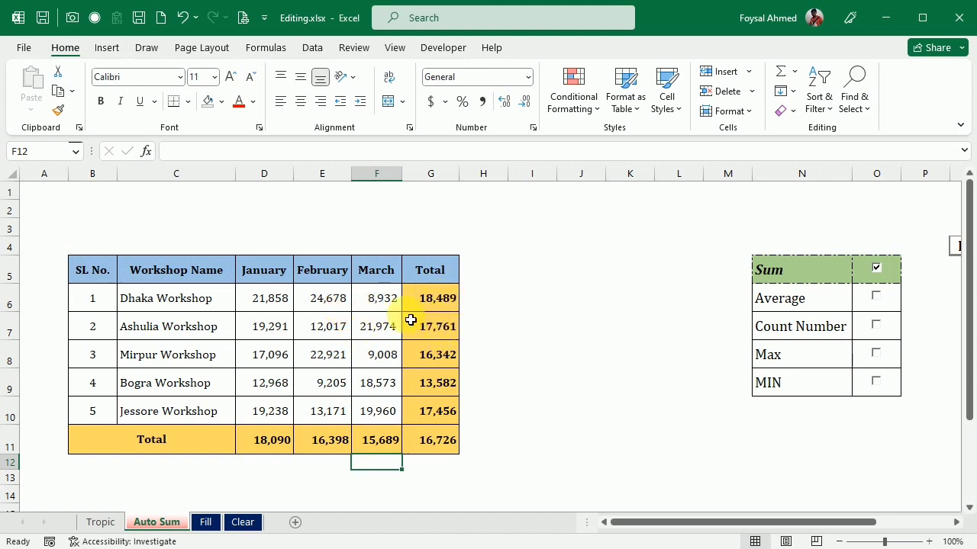
Compare G6 and G7 with their ranges D6:F6 and D7:F7, then undo the averages.
left_click_drag(274, 302, 376, 301)
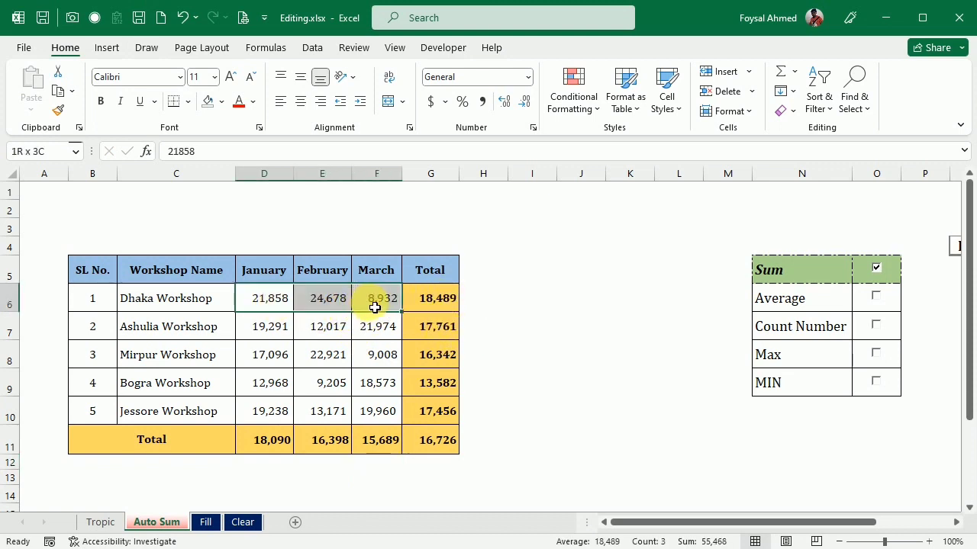
left_click(444, 302)
left_click_drag(264, 329, 376, 329)
left_click(428, 336)
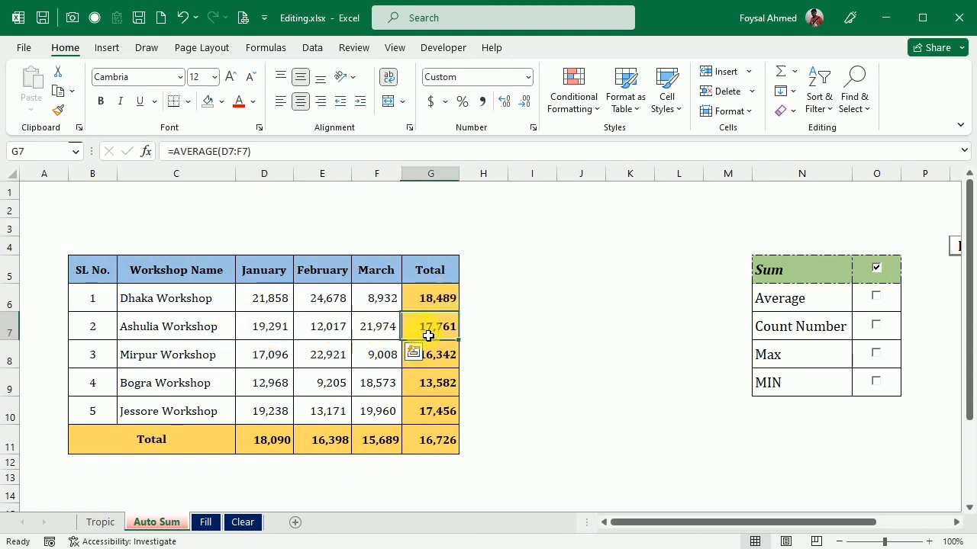
key("ctrl+z")
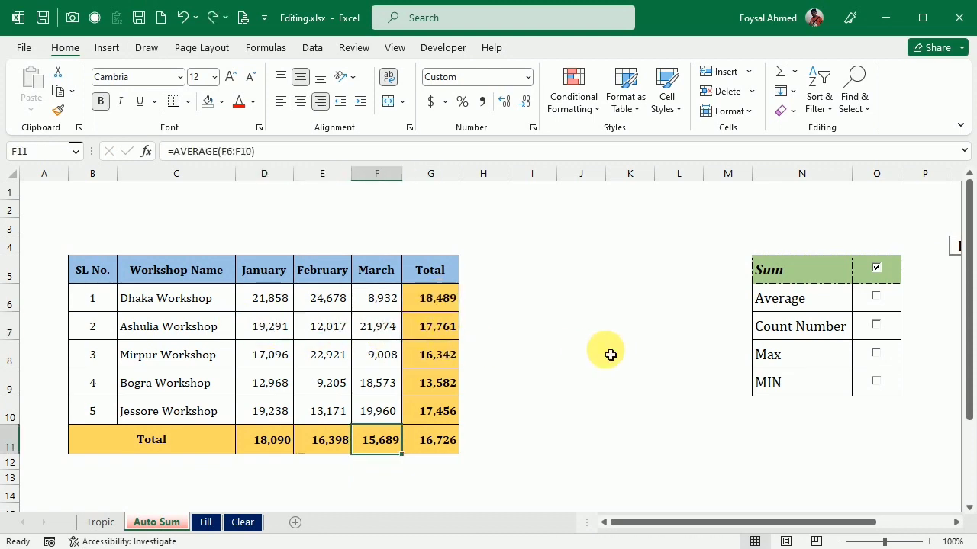
key("ctrl+z")
key("ctrl+z")
key("ctrl+z")
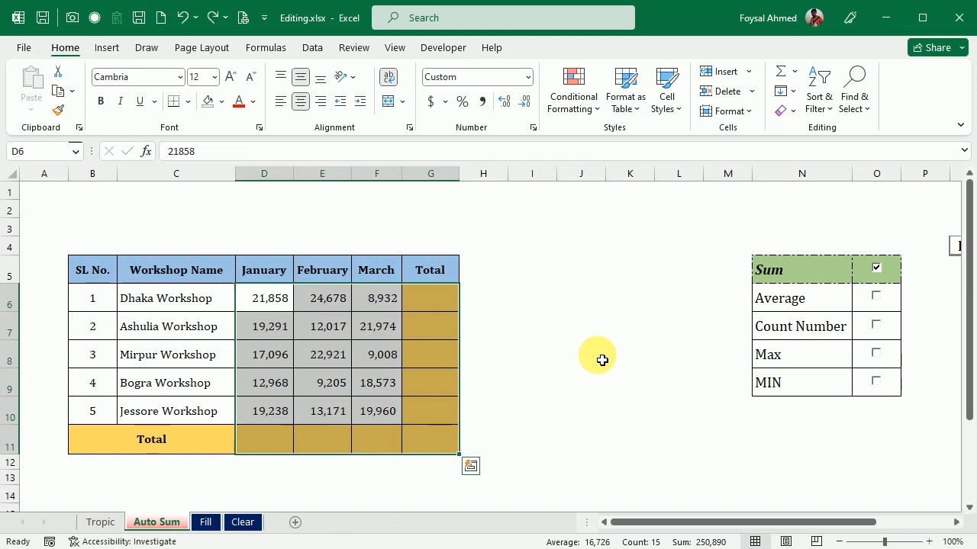
Tick Average in the checklist and fill D6:G11's totals with Count Numbers.
left_click(883, 303)
left_click(612, 380)
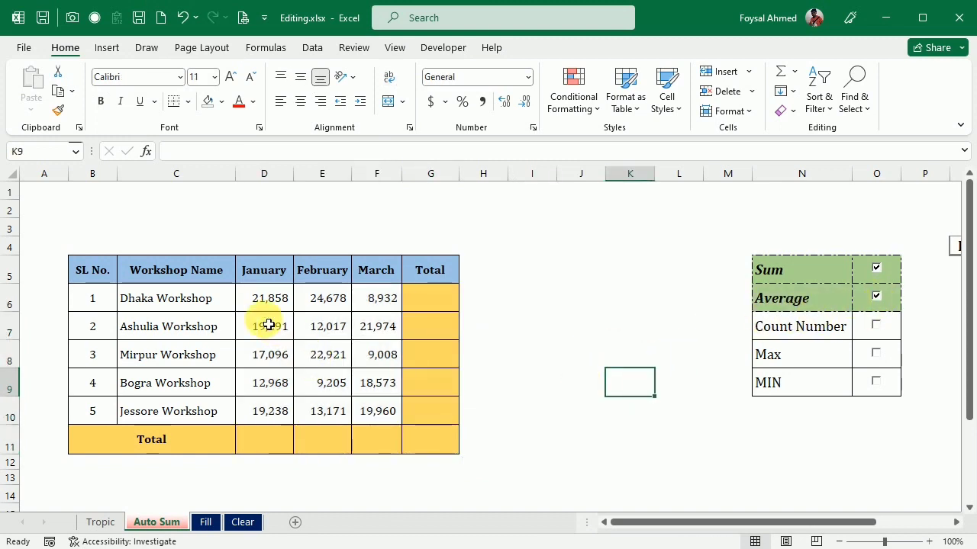
left_click_drag(269, 299, 434, 448)
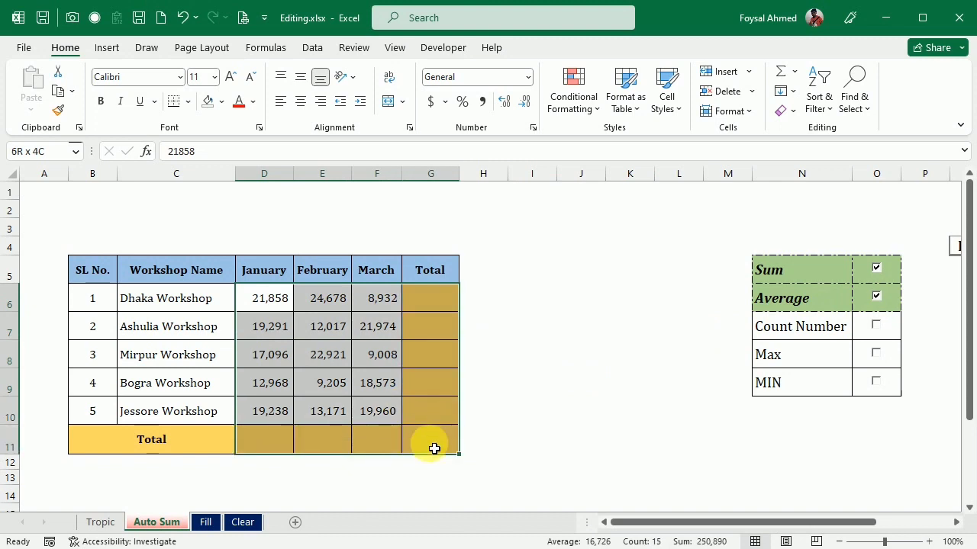
left_click(794, 74)
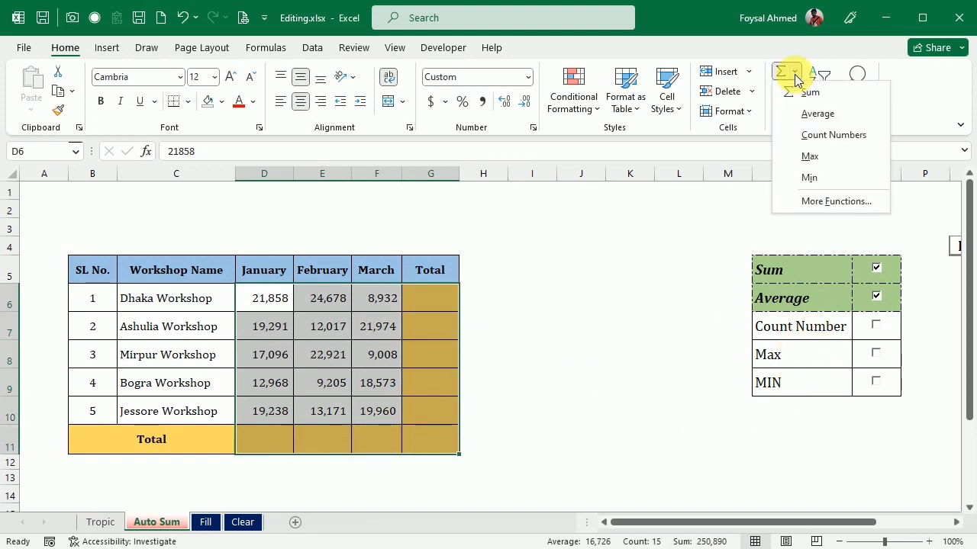
left_click(820, 135)
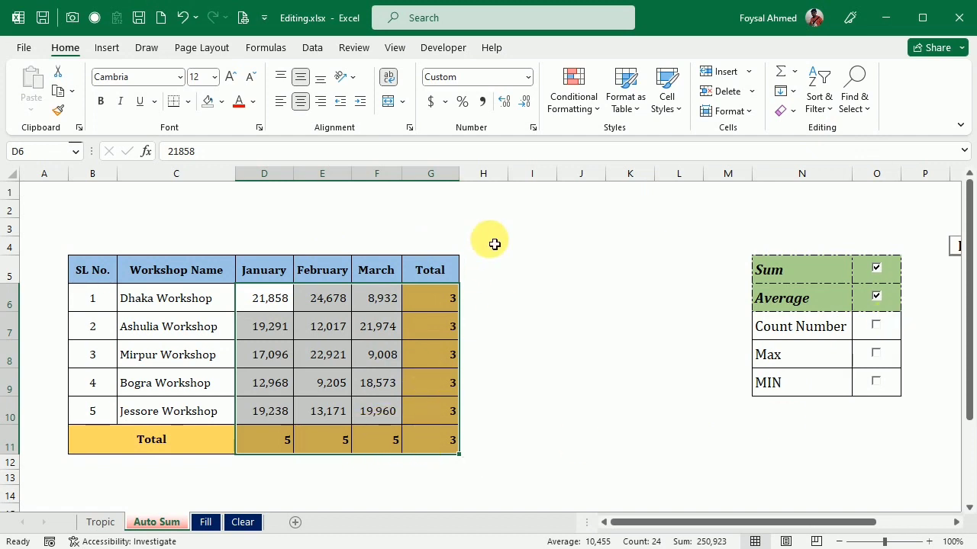
Tick Count Number in the checklist and select the Total column cells G6:G11.
left_click(877, 327)
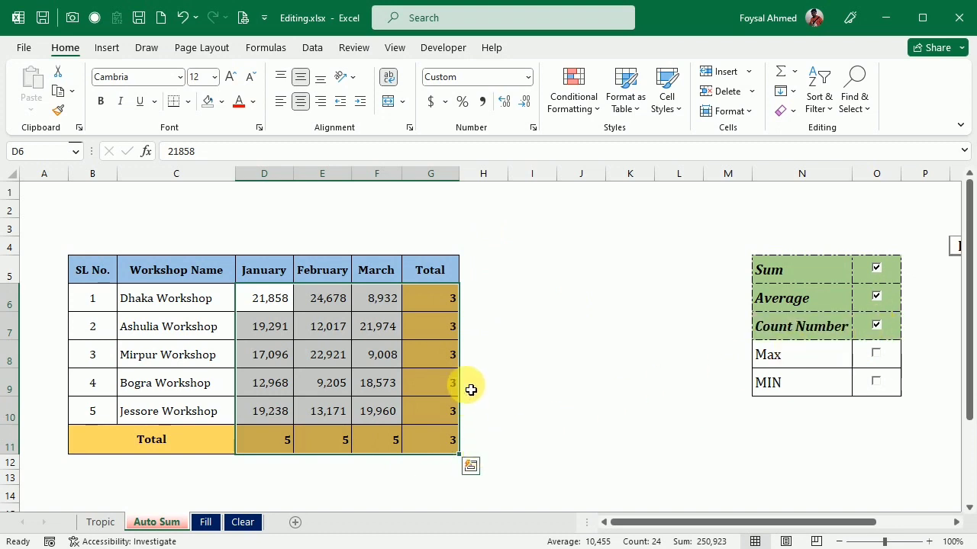
key("ctrl+Page_Down")
key("ctrl+Page_Down")
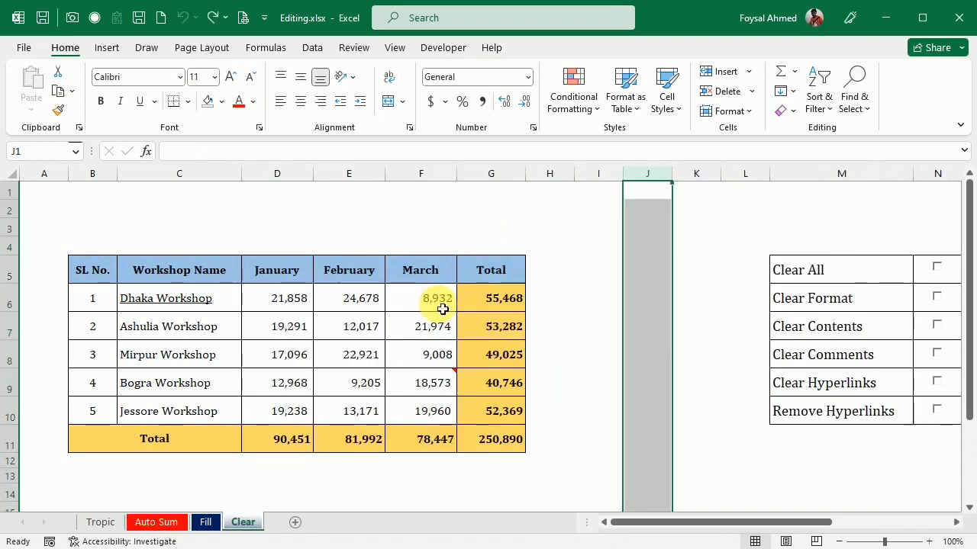
left_click(140, 526)
left_click(592, 385)
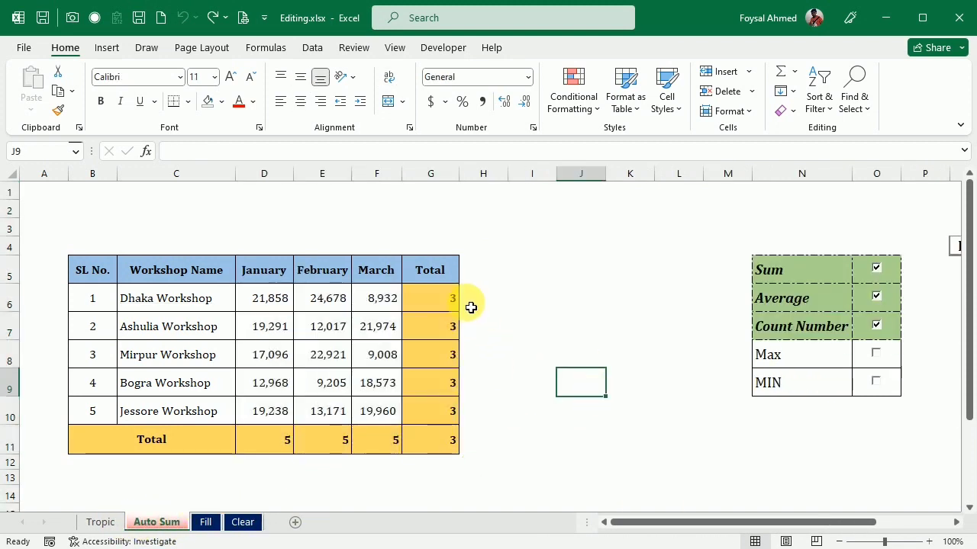
left_click_drag(452, 300, 445, 441)
Clear the counts from G6:G11 and D11:F11, then fill D6:G11's totals with Max.
key("Delete")
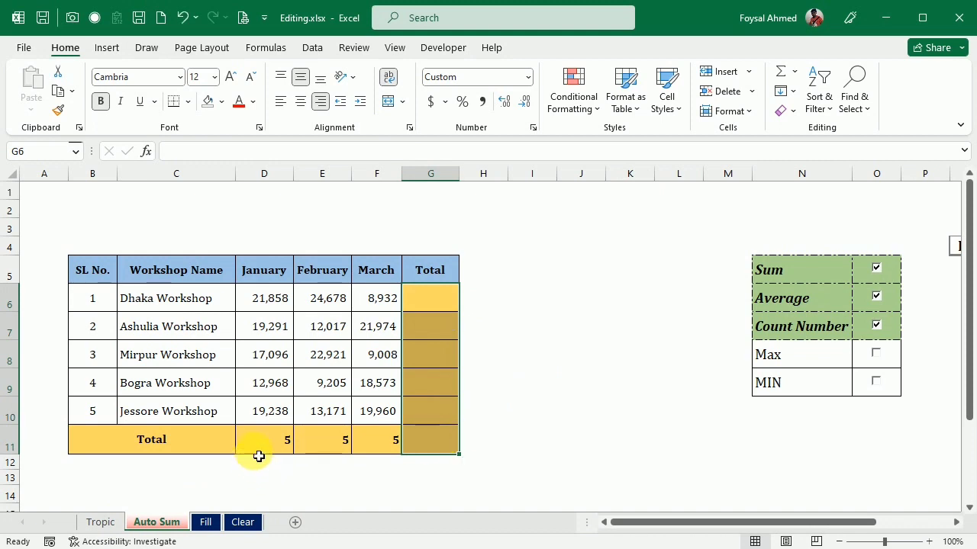
left_click_drag(259, 452, 372, 436)
key("Delete")
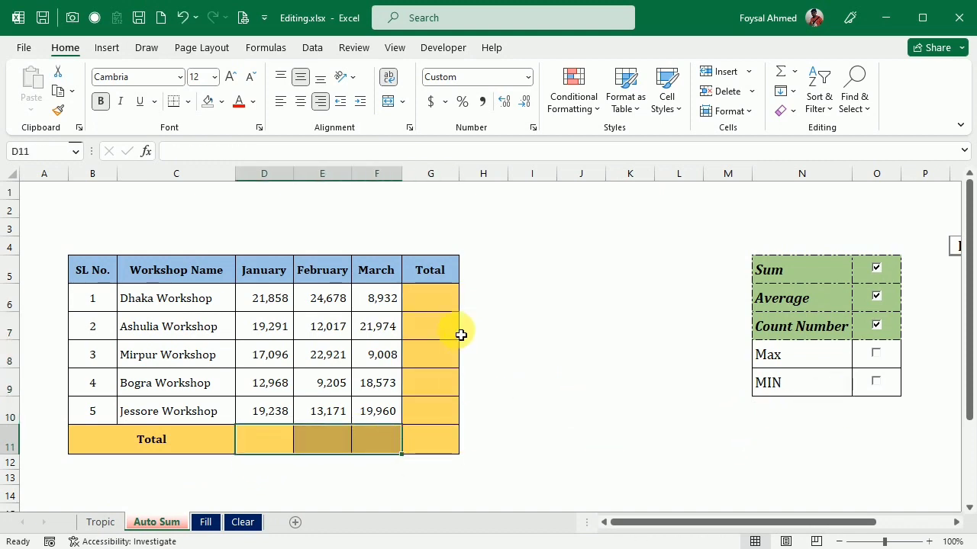
left_click_drag(260, 302, 413, 403)
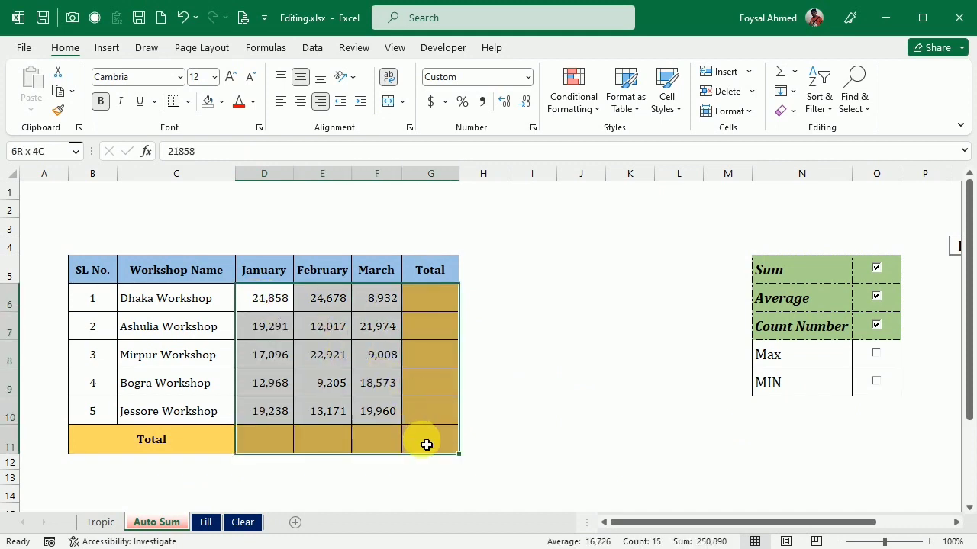
left_click_drag(413, 403, 425, 443)
left_click(795, 75)
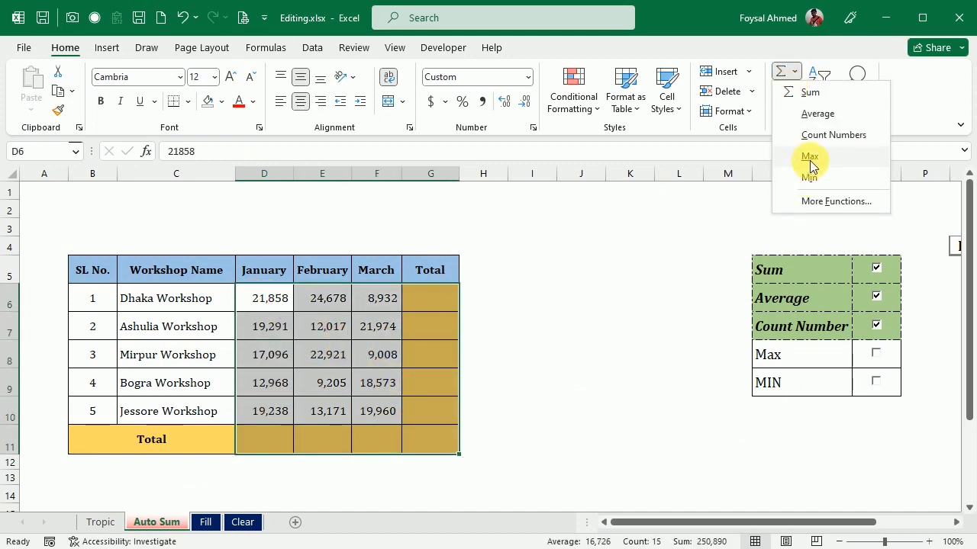
left_click(808, 156)
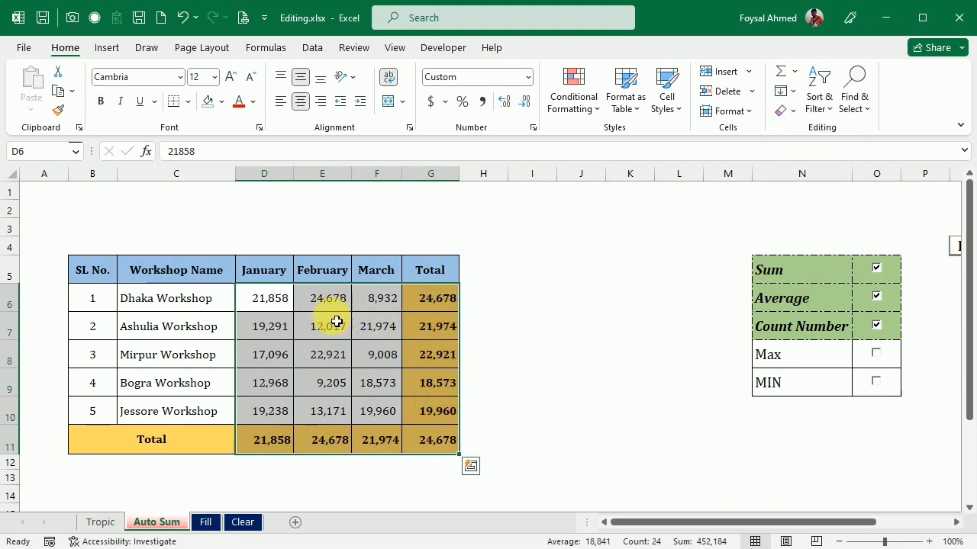
Check G6's MAX formula, fill the maxima E6, F7 and E8 green, then undo the fills.
left_click_drag(286, 304, 396, 301)
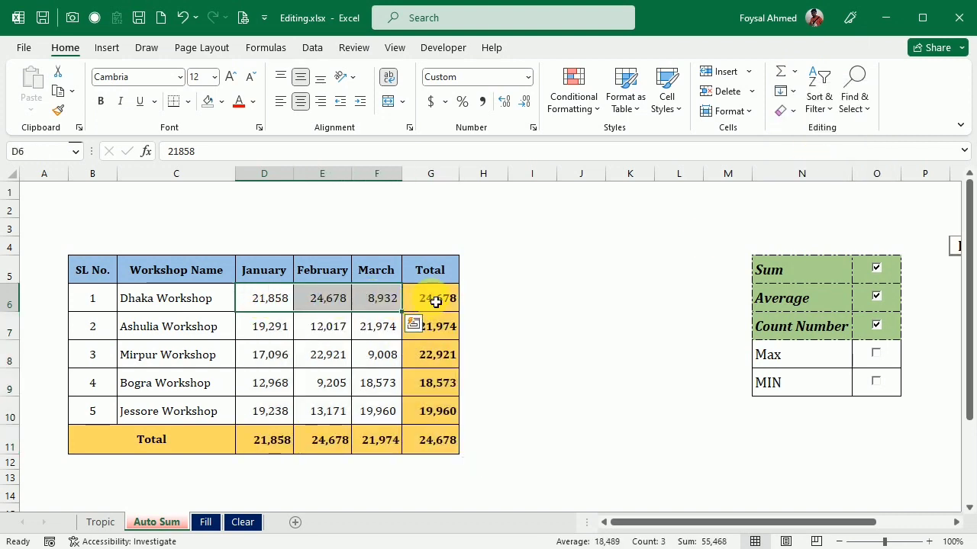
left_click(434, 302)
left_click(339, 303)
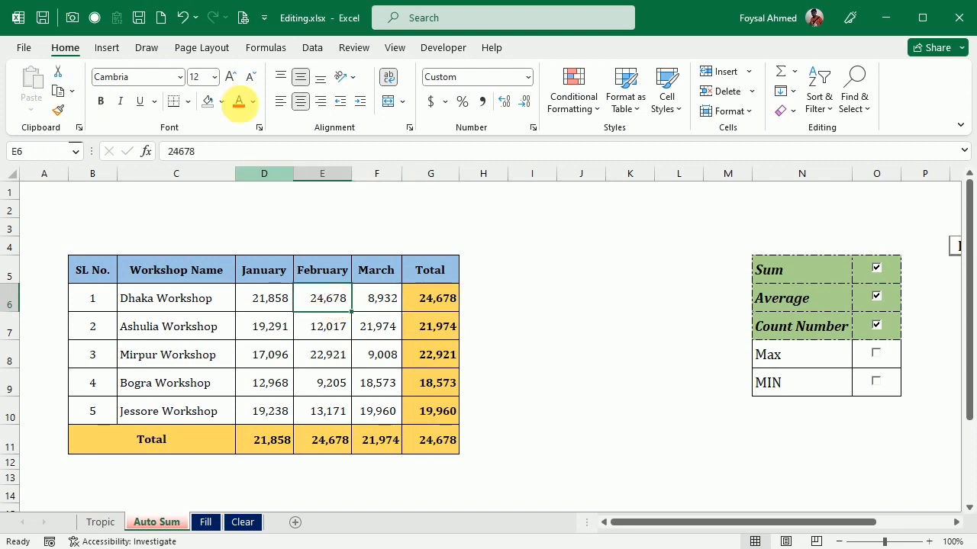
left_click(222, 103)
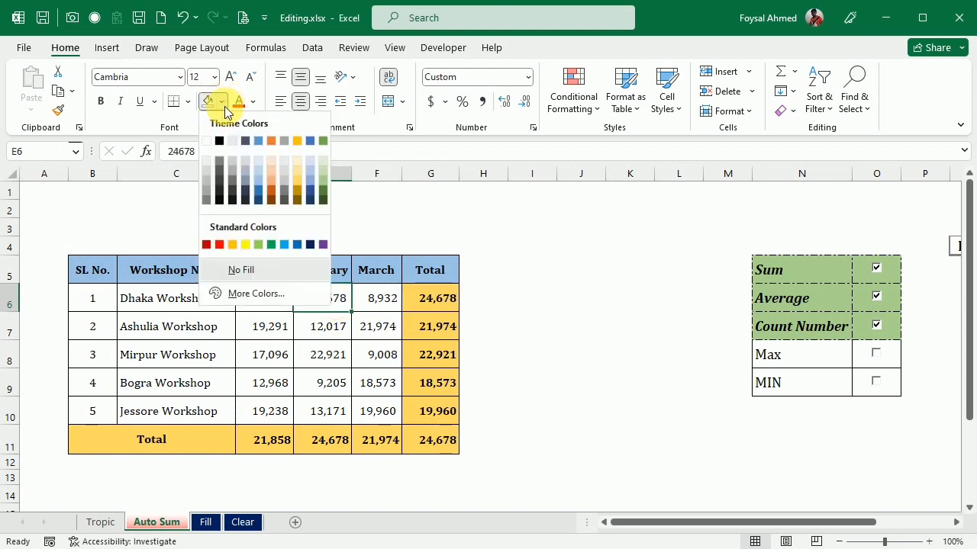
left_click(259, 244)
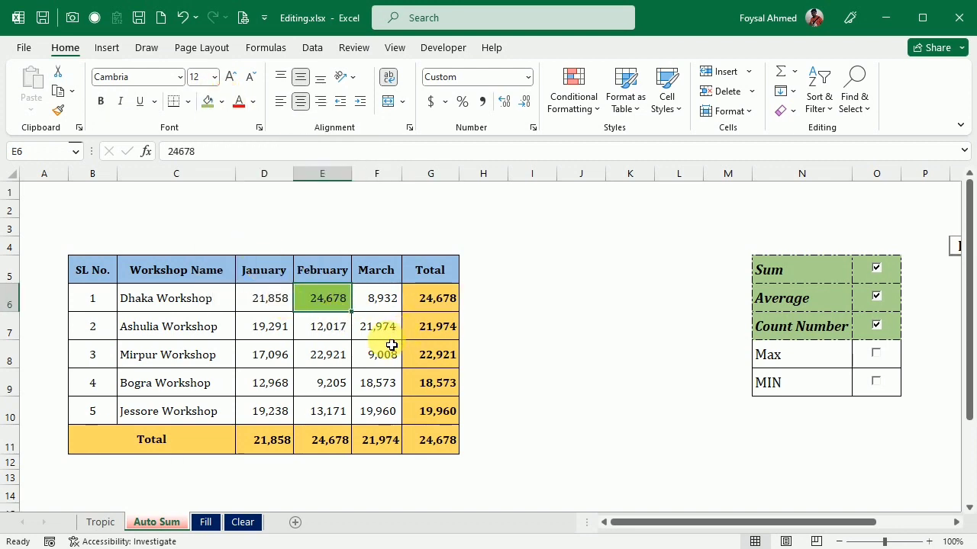
left_click(389, 330)
left_click(207, 101)
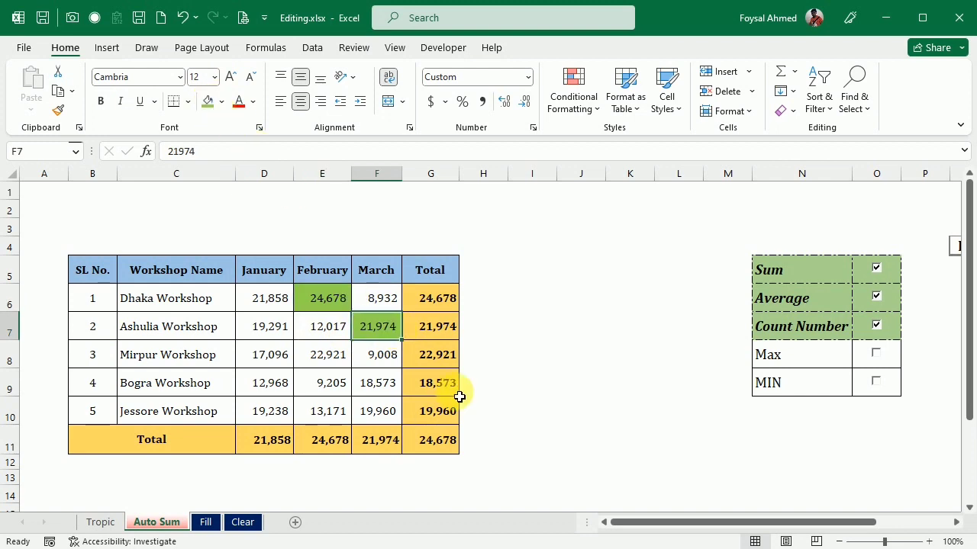
left_click(319, 364)
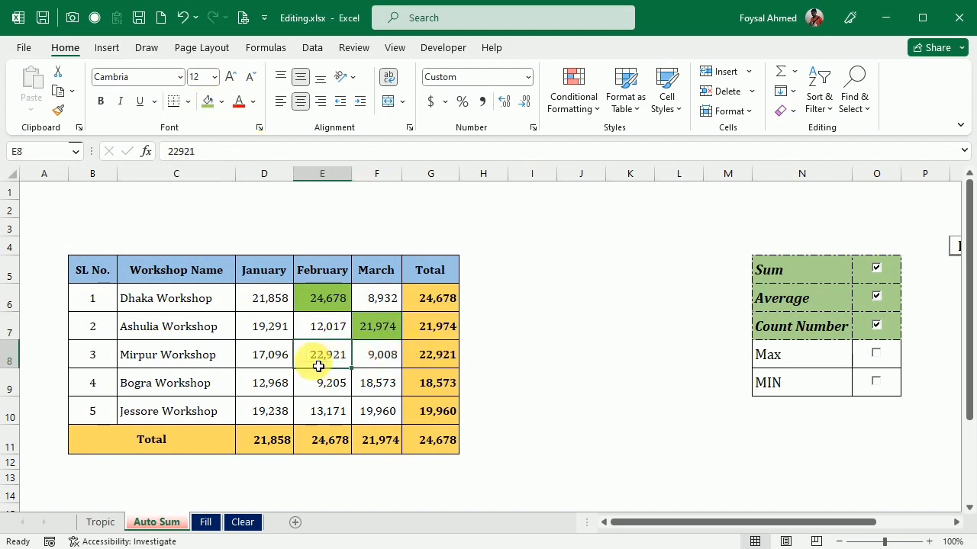
left_click(207, 101)
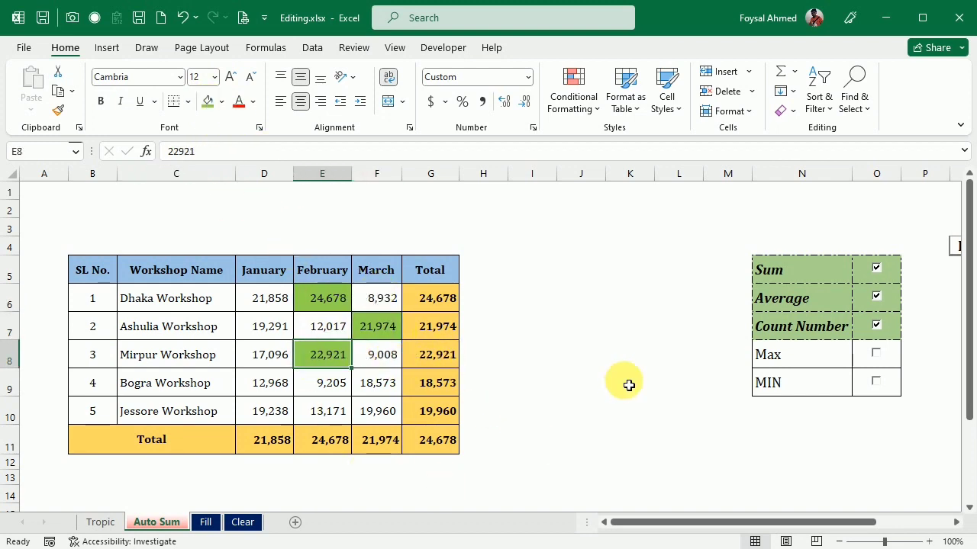
key("ctrl+z")
key("ctrl+z")
Undo the Max totals, tick Max, and refill the totals with Min values such as 8,932.
key("ctrl+z")
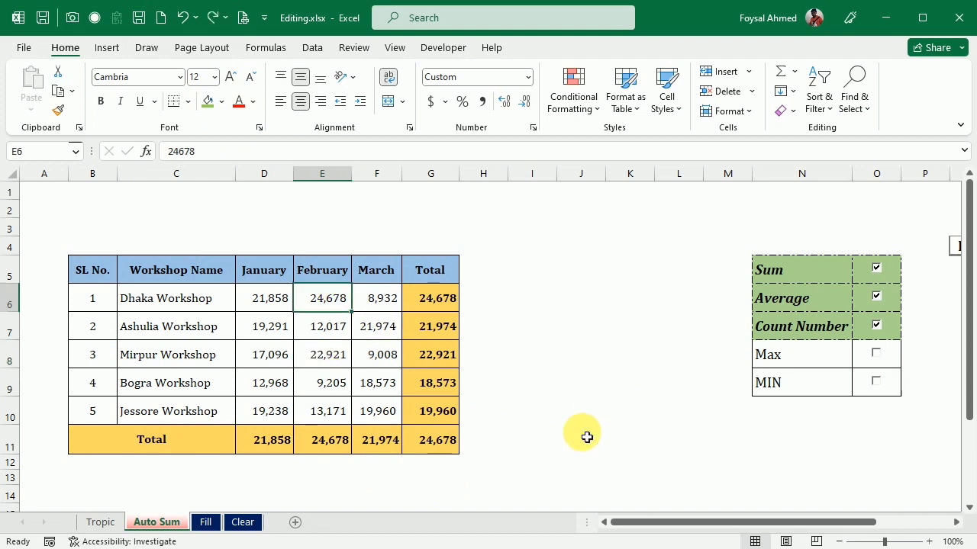
key("ctrl+z")
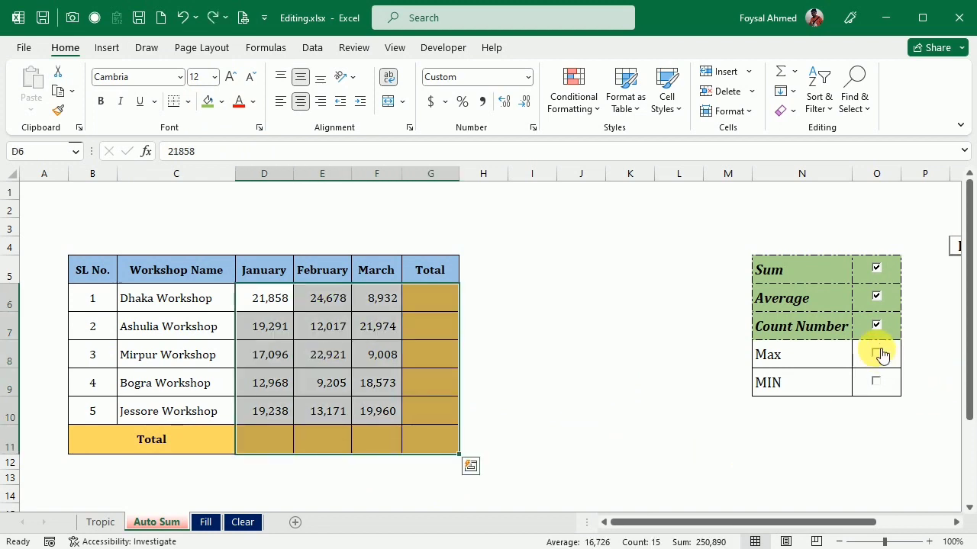
left_click(877, 354)
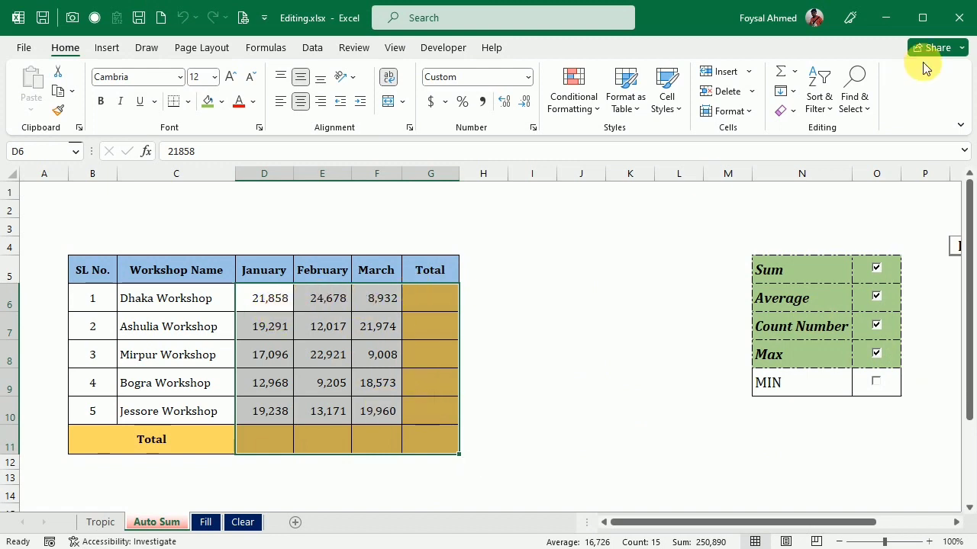
left_click(793, 74)
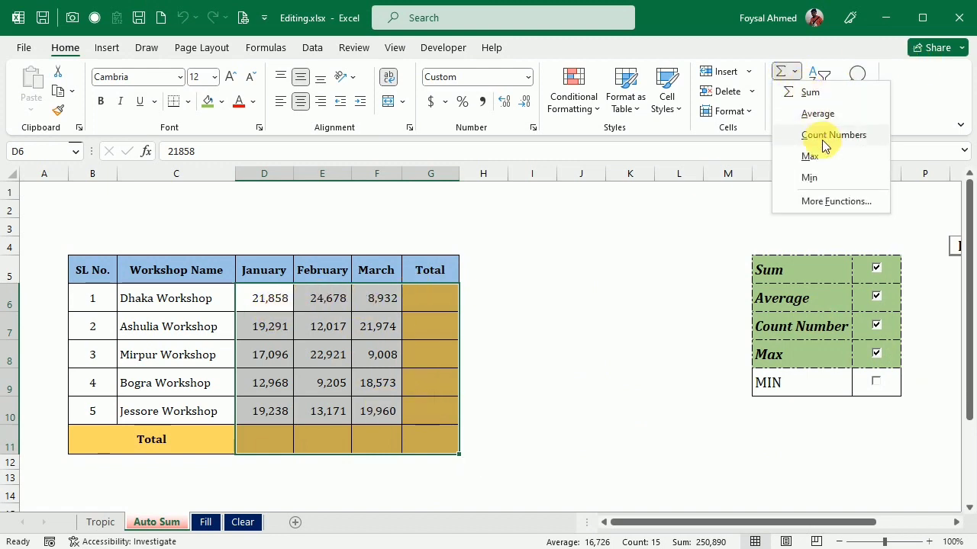
left_click(821, 177)
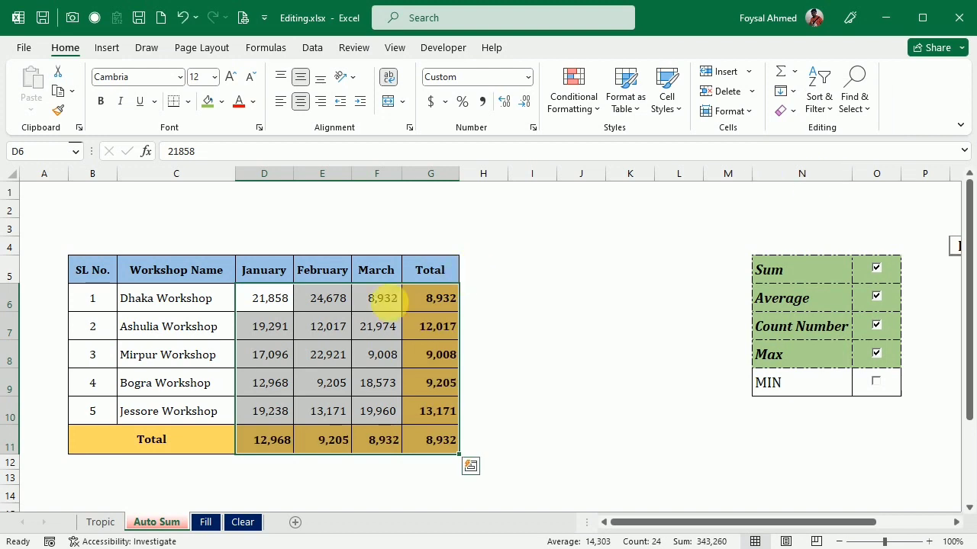
left_click(379, 305)
Fill the row minimums F6, E7, F8, E9 and E10 orange (8,932 through 13,171).
left_click(221, 103)
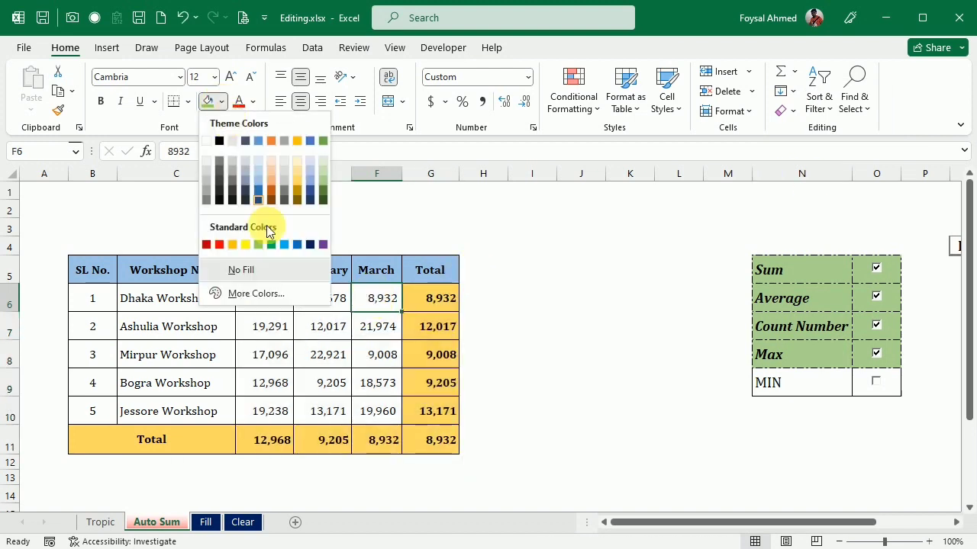
left_click(232, 244)
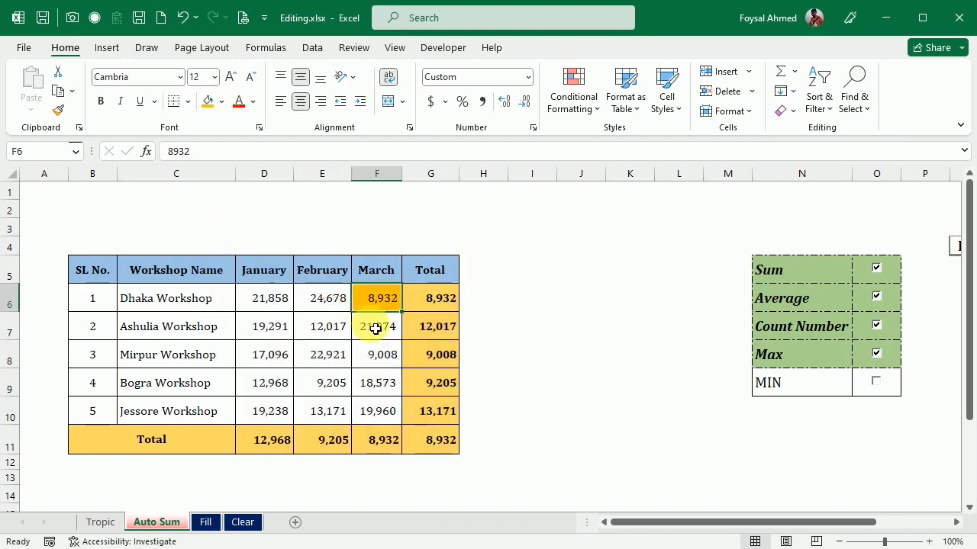
left_click(306, 334)
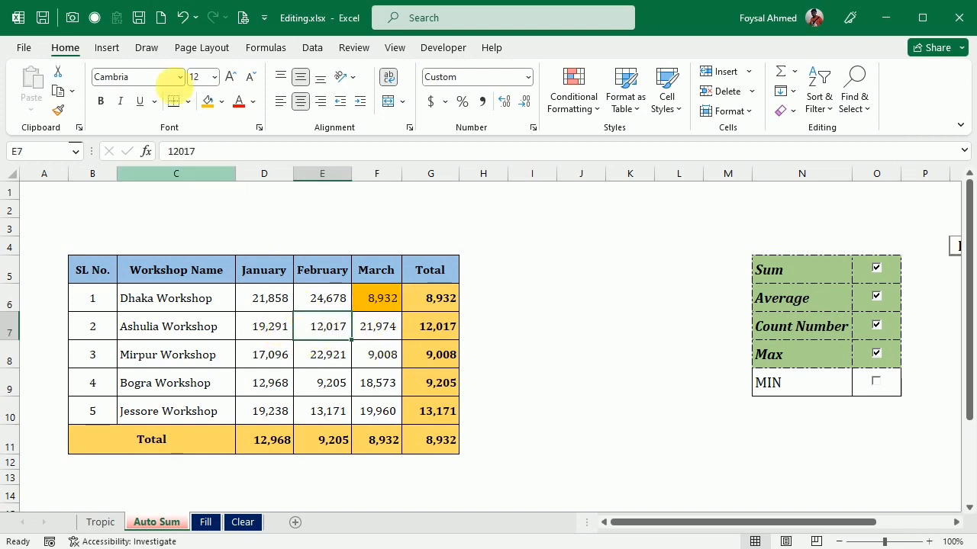
left_click(207, 102)
left_click(375, 354)
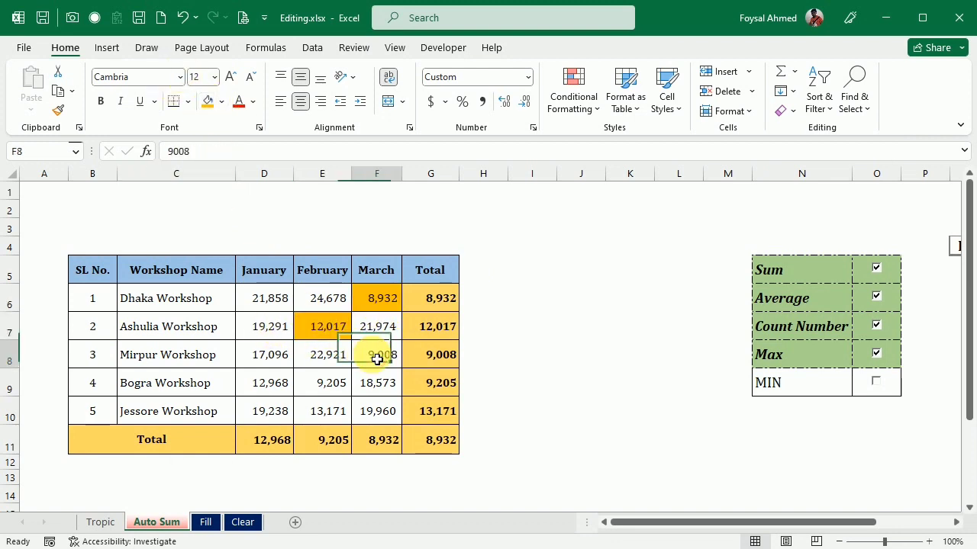
left_click(206, 103)
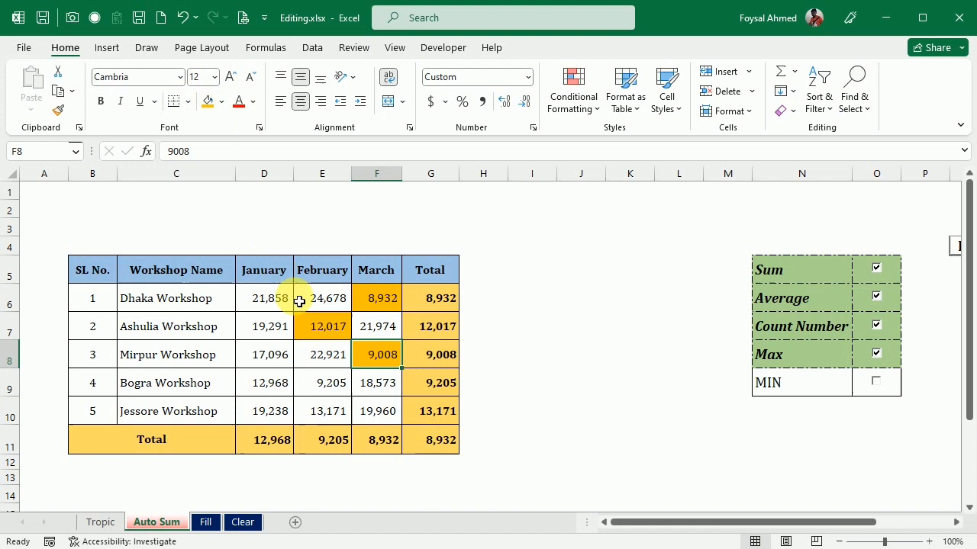
left_click(322, 384)
left_click(206, 102)
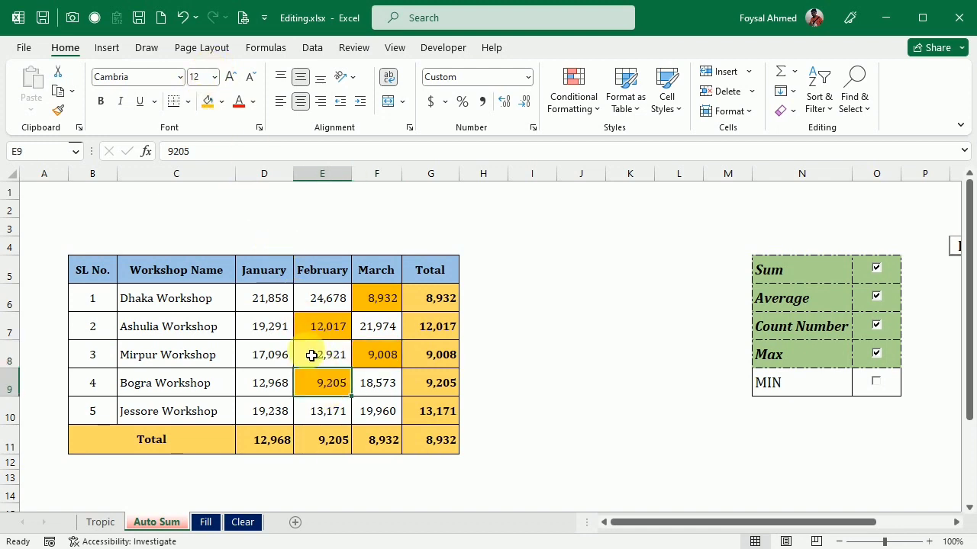
left_click(326, 416)
left_click(206, 104)
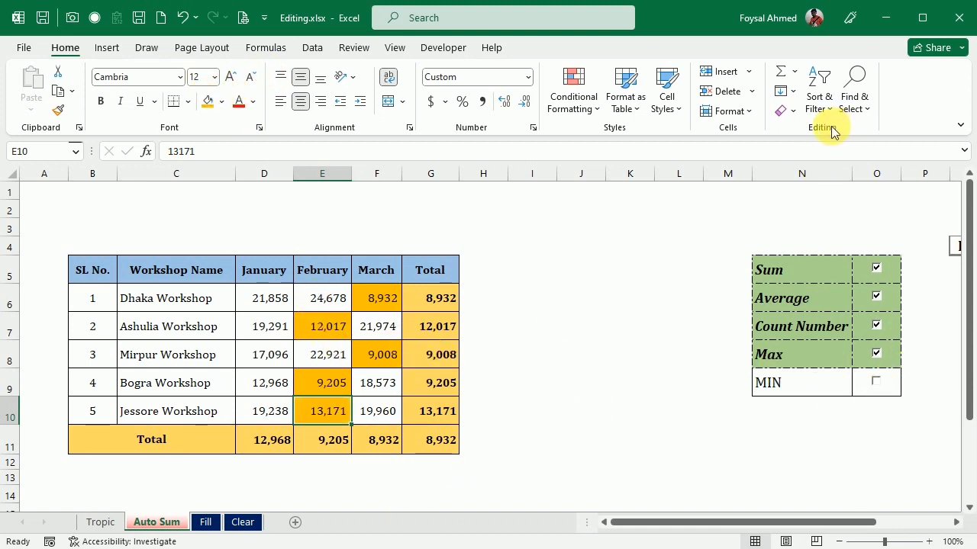
left_click(794, 71)
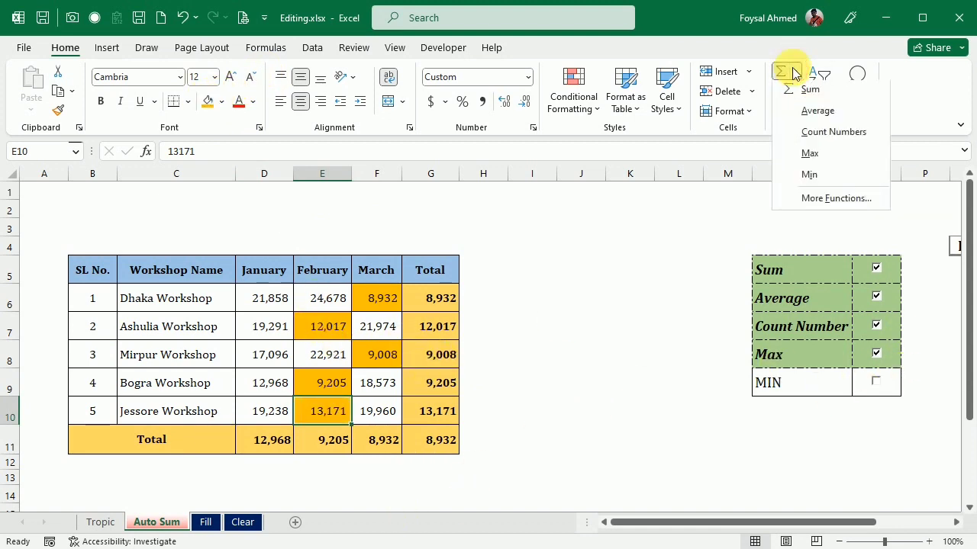
Cancel the More Functions dialog, tick MIN in the checklist, and return to the Tropic sheet.
left_click(824, 202)
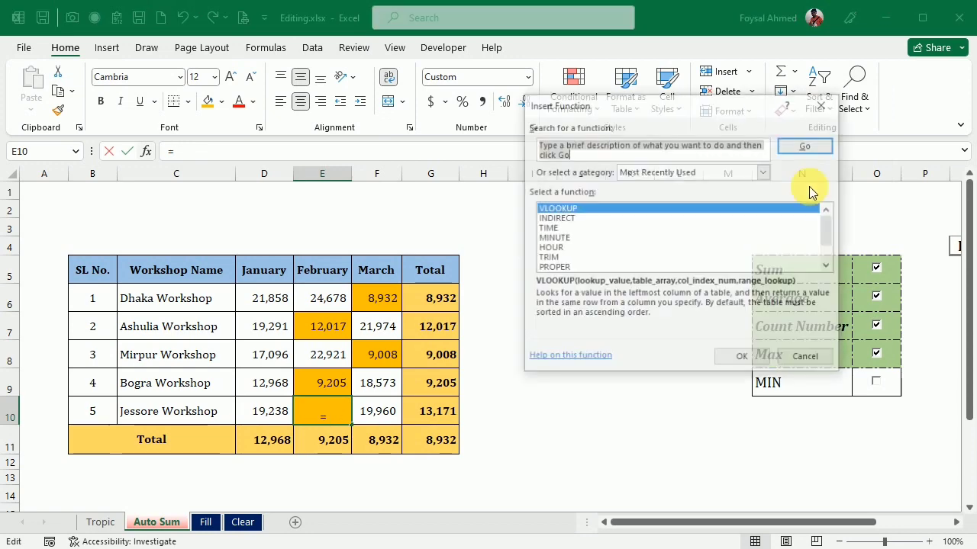
left_click(828, 104)
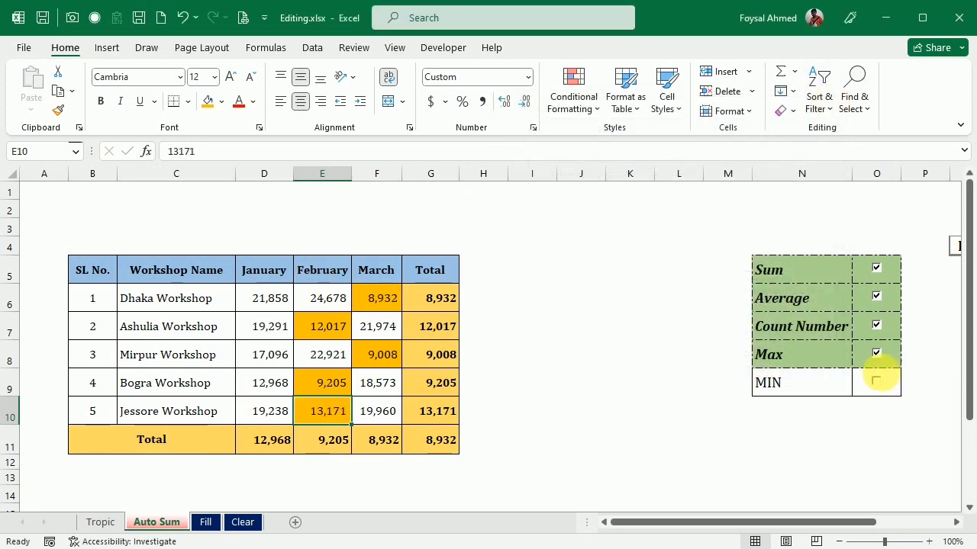
left_click(879, 386)
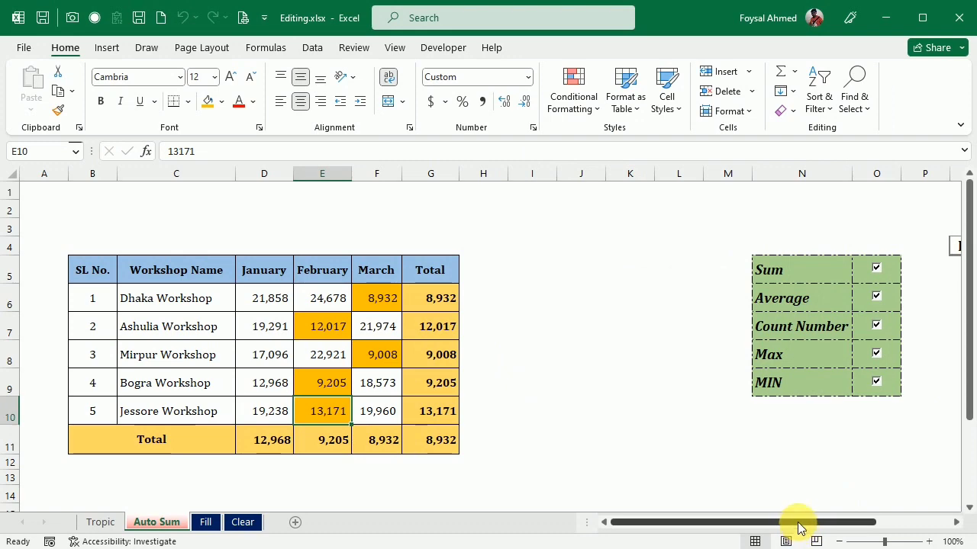
left_click_drag(800, 523, 830, 527)
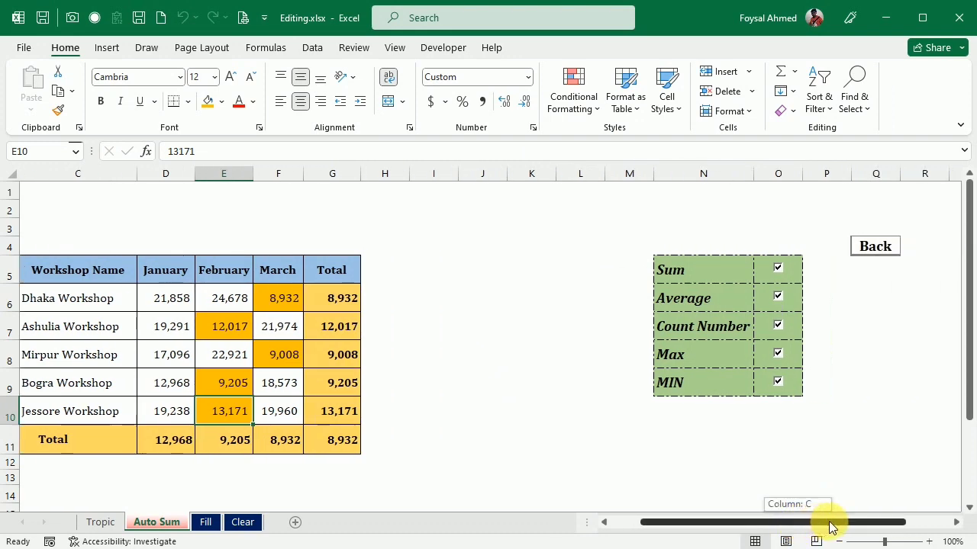
left_click(875, 246)
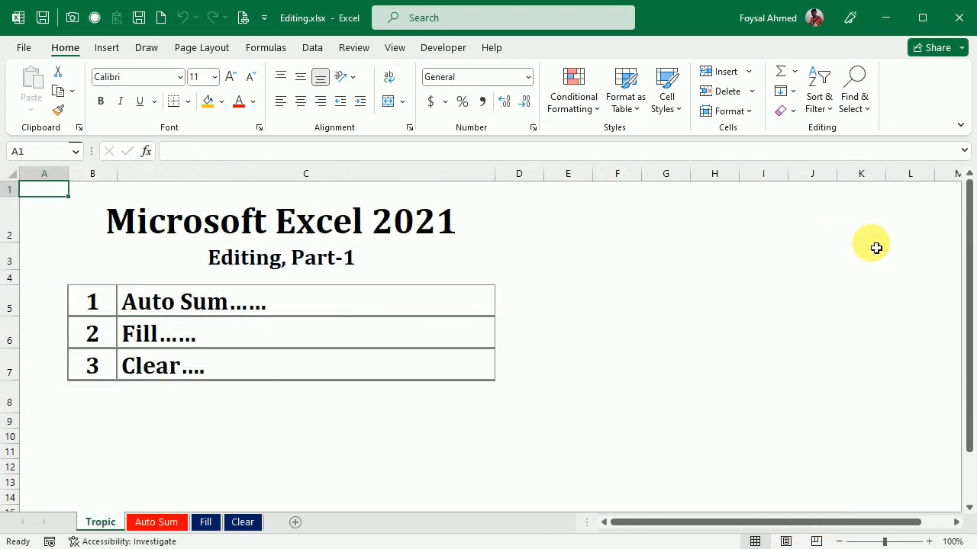
Go to the Fill sheet from the Tropic list and preview the Home Fill options.
left_click(137, 338)
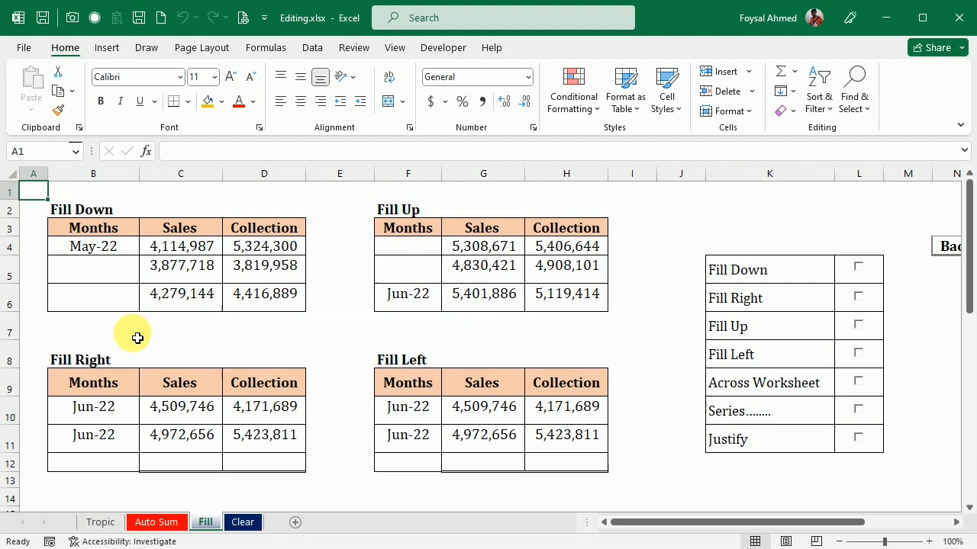
left_click(793, 93)
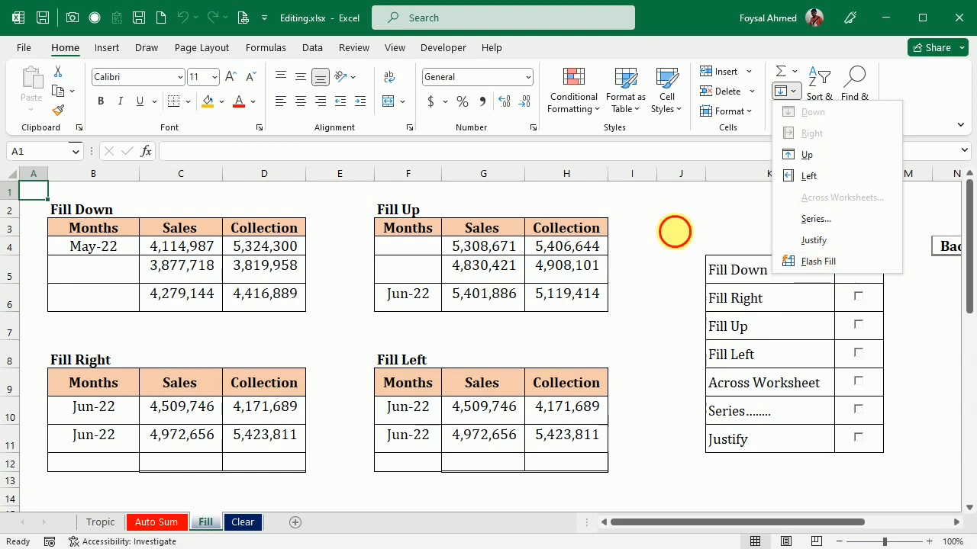
left_click(673, 232)
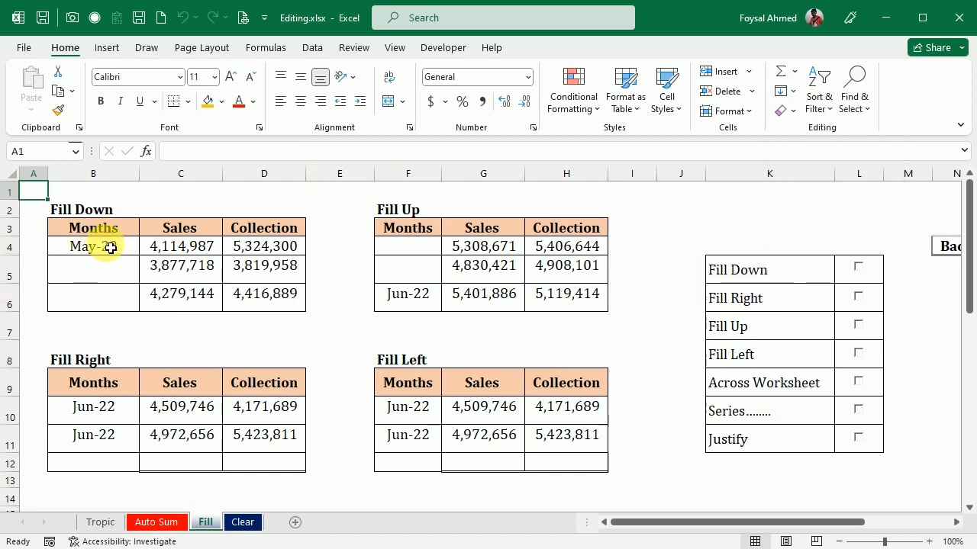
Fill May-22 down from B4 into B5 and B6 with Fill > Down.
left_click_drag(111, 251, 118, 306)
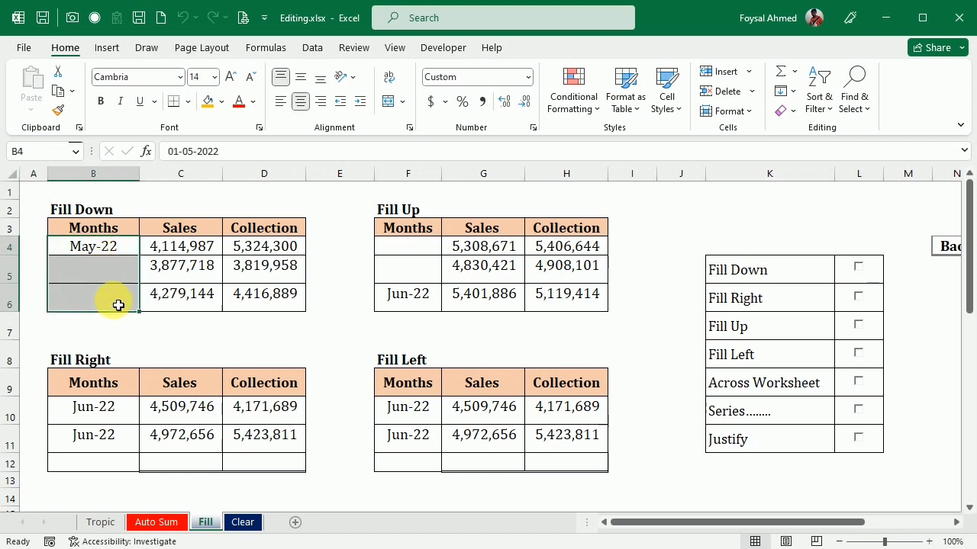
left_click(795, 73)
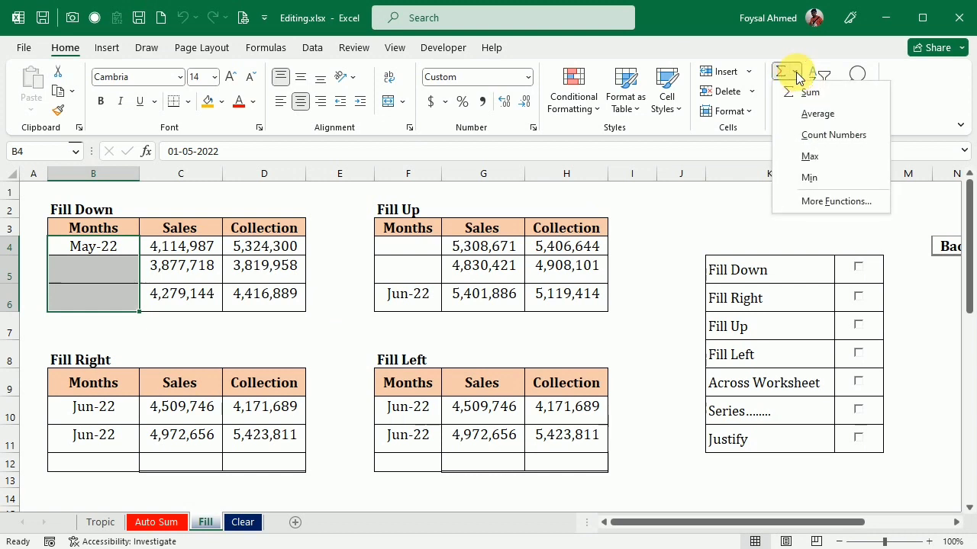
left_click(797, 77)
left_click(797, 91)
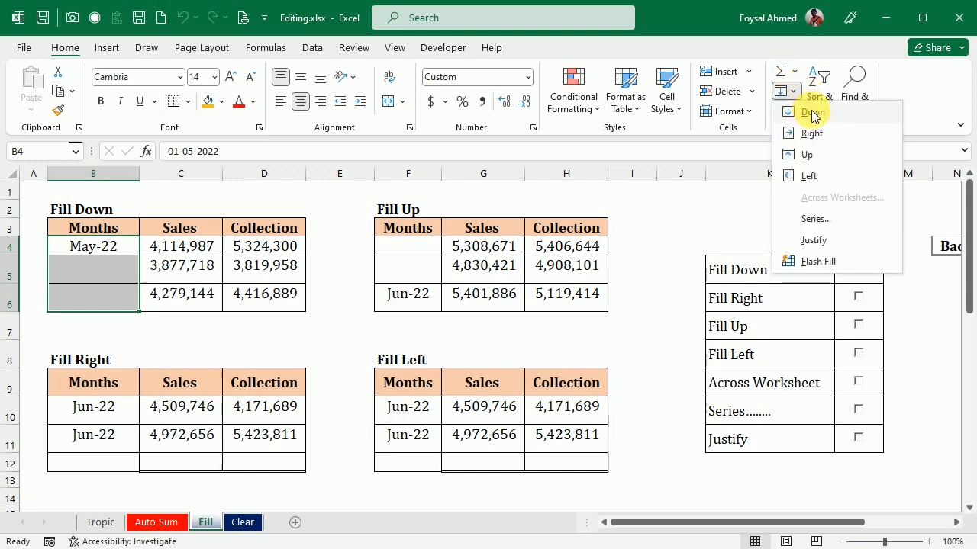
left_click(812, 112)
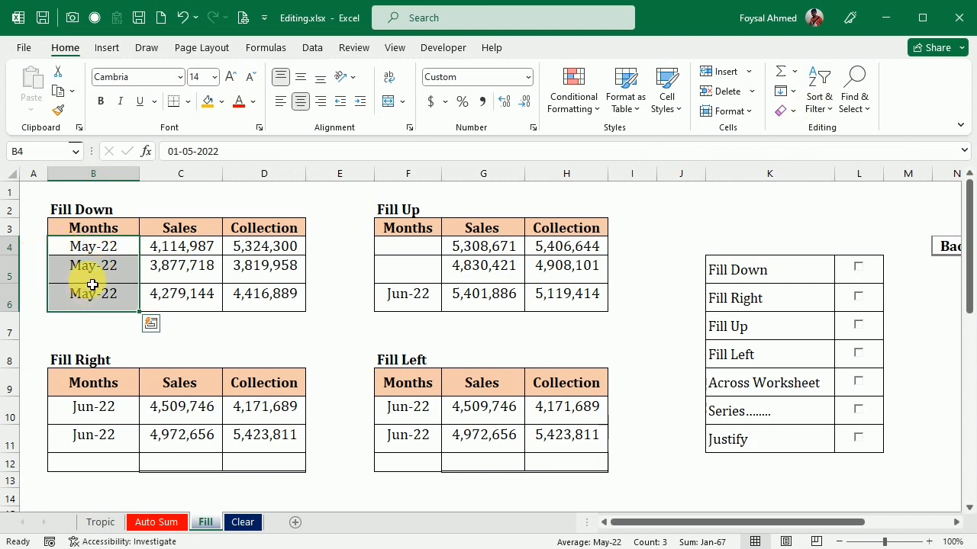
left_click(83, 276)
left_click(87, 304)
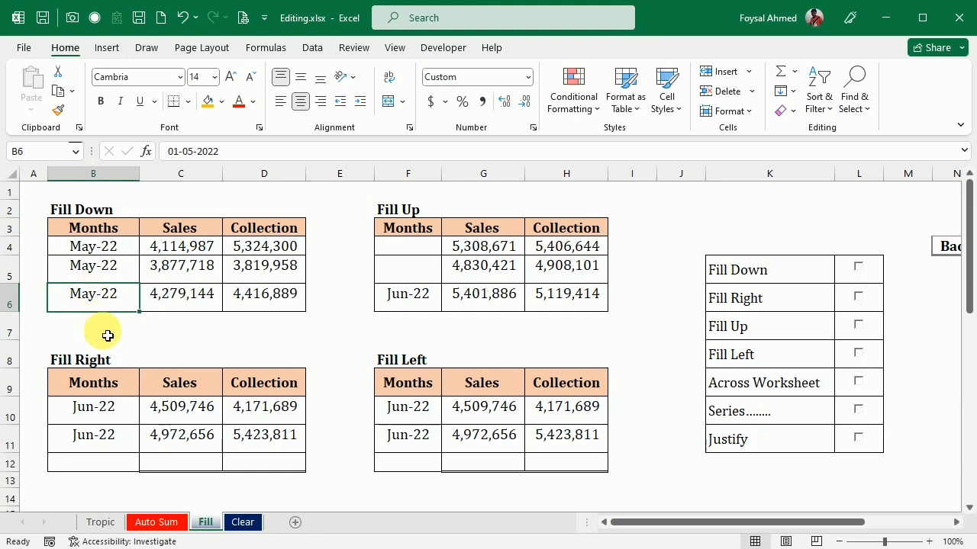
Total the Sales column in C12 with AutoSum (Alt+=), giving 9,482,402.
scroll(110, 327, "down", 1)
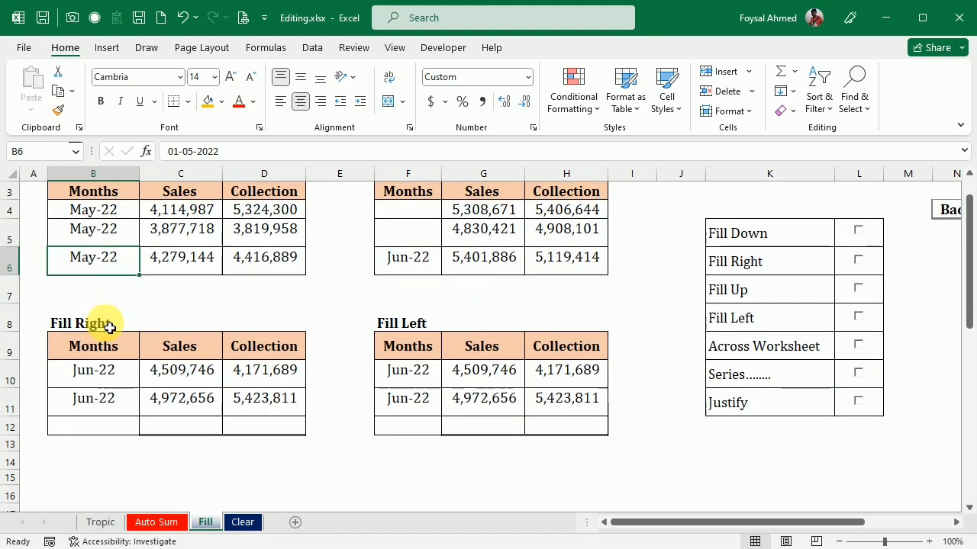
scroll(110, 327, "up", 1)
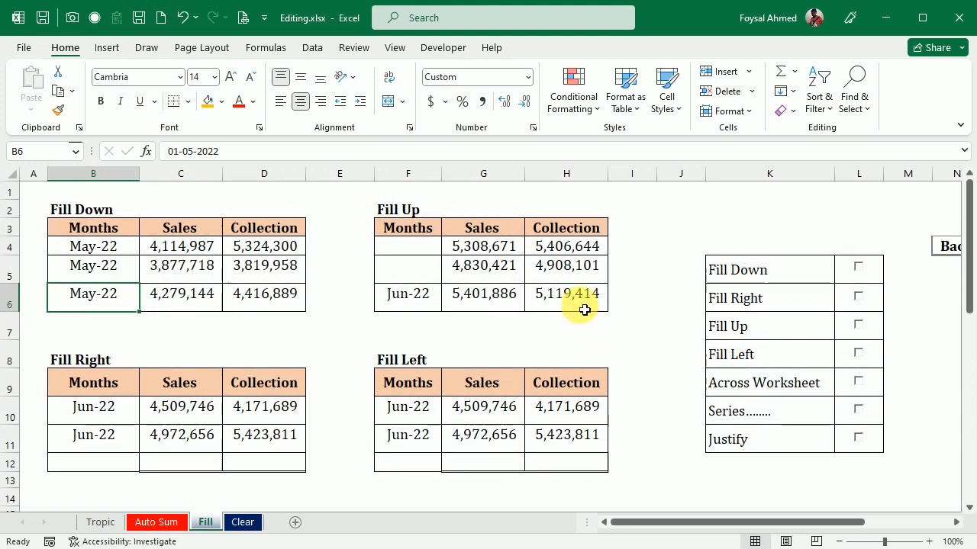
scroll(362, 377, "down", 1)
scroll(358, 380, "down", 1)
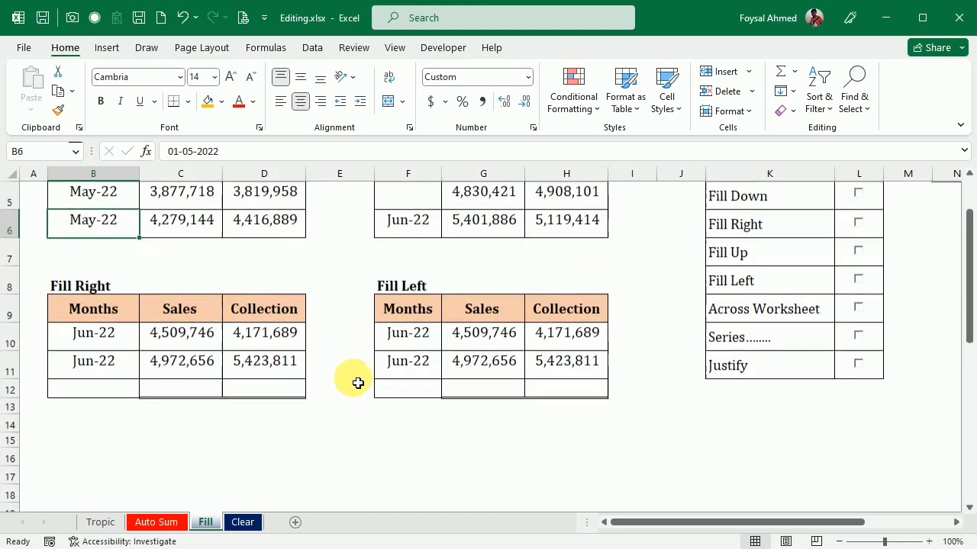
left_click(194, 390)
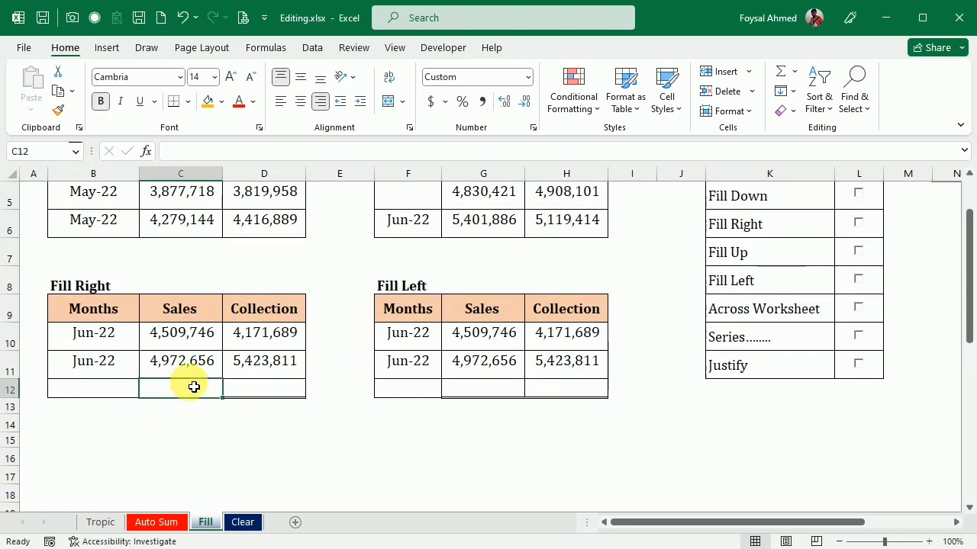
key("alt+equal")
key("Return")
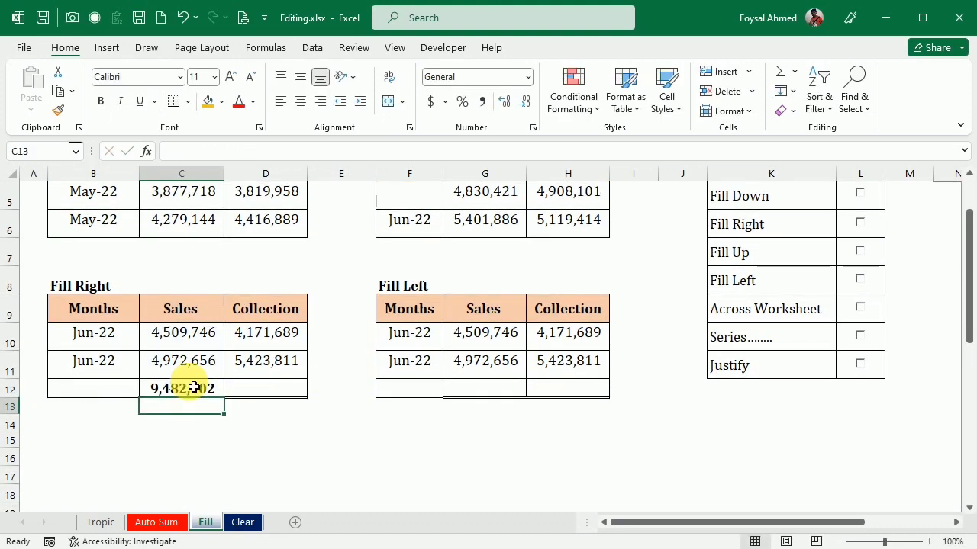
Fill the C12 Sales total formula right into D12 for the Collection total.
left_click(312, 457)
left_click(190, 391)
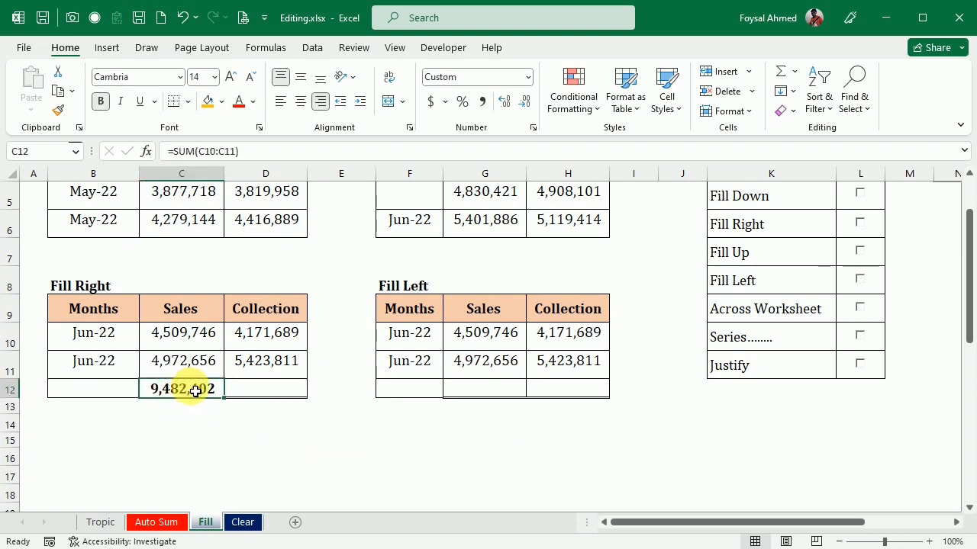
left_click_drag(196, 391, 259, 387)
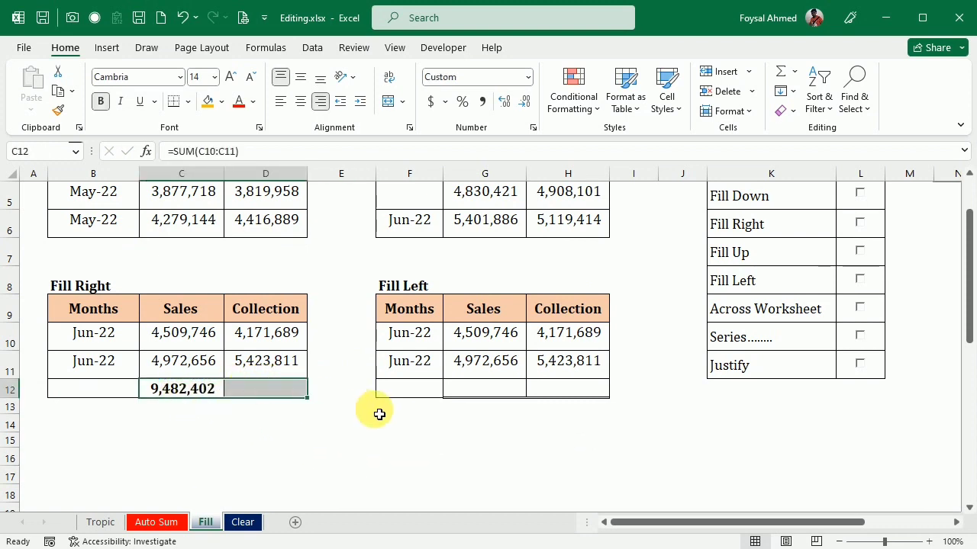
left_click(794, 92)
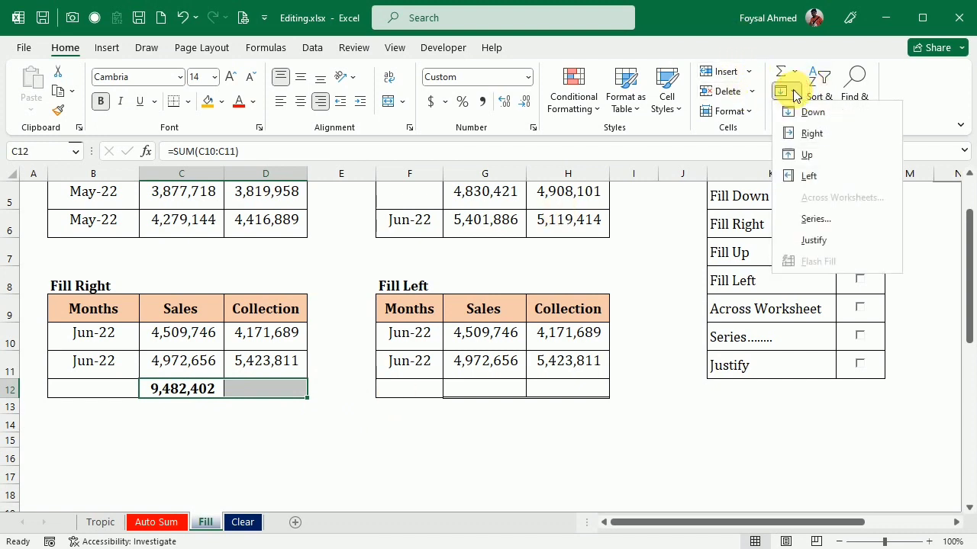
left_click(813, 134)
Clear D12 and refill C12:D12 right with Ctrl+R, giving Collection 9,595,500.
double_click(258, 391)
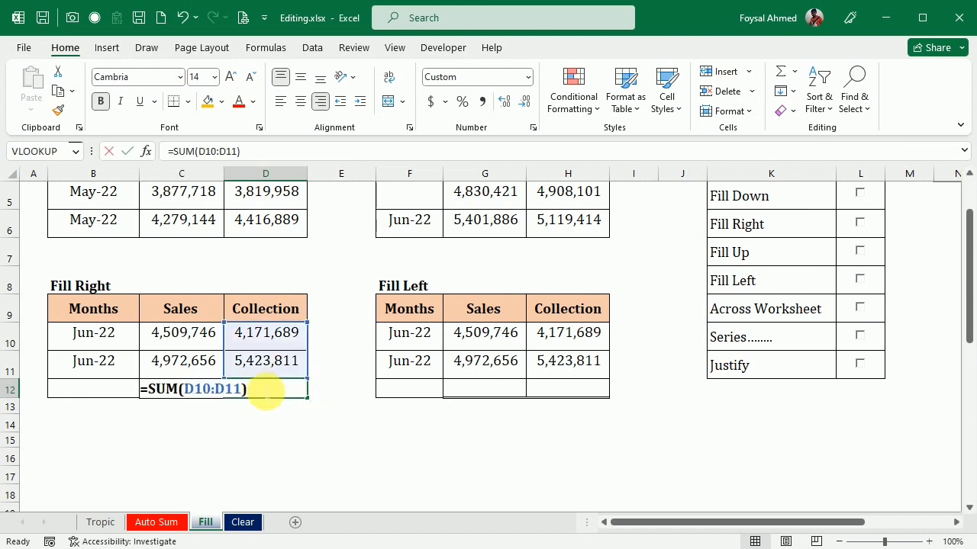
key("Return")
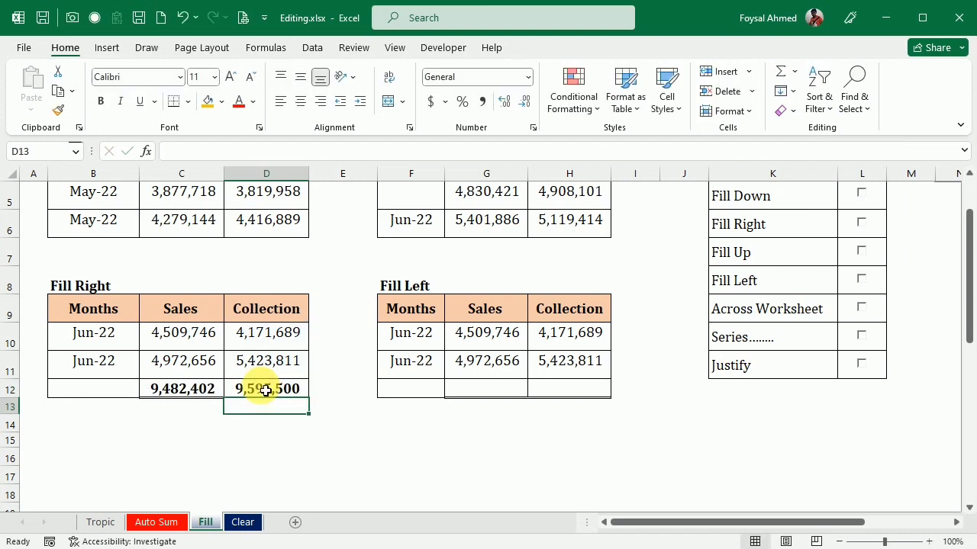
left_click(275, 389)
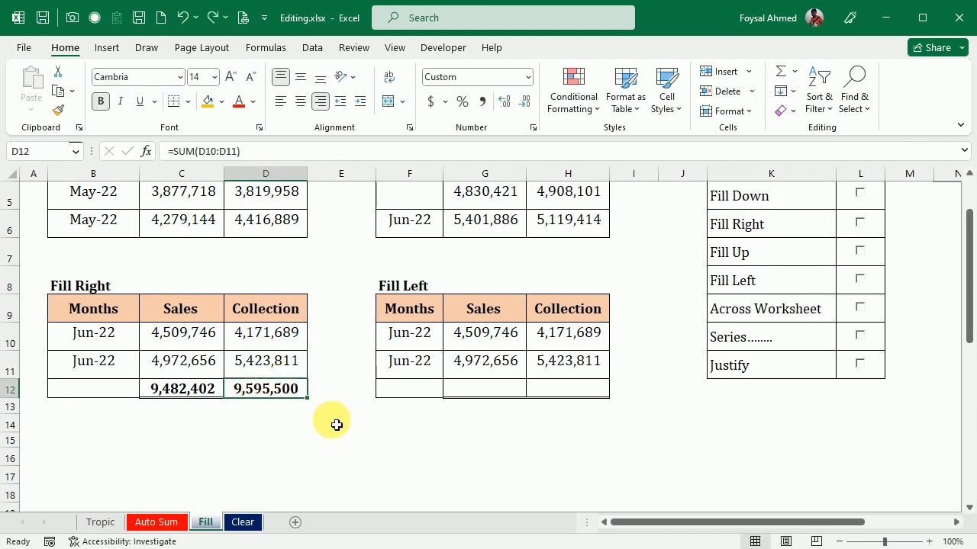
key("Delete")
key("Left")
key("shift+Right")
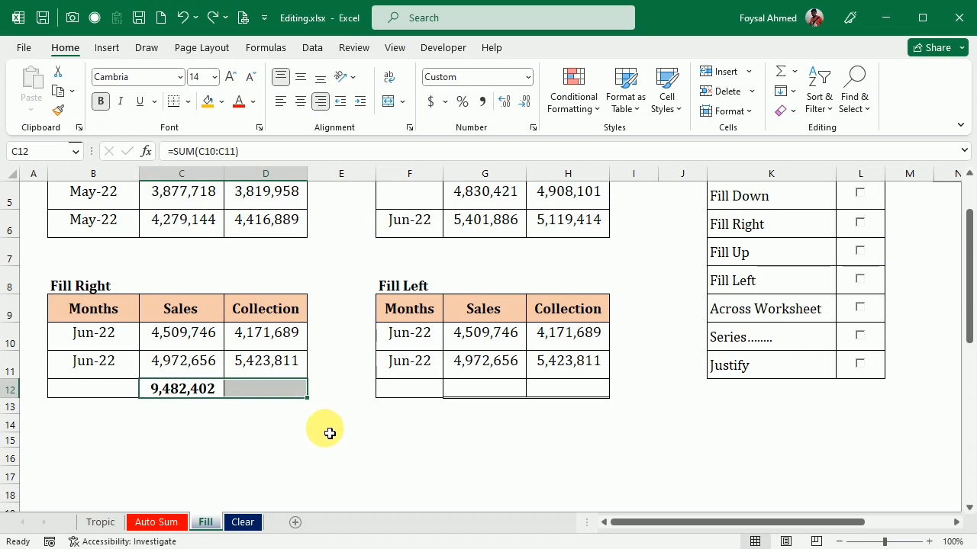
key("ctrl+r")
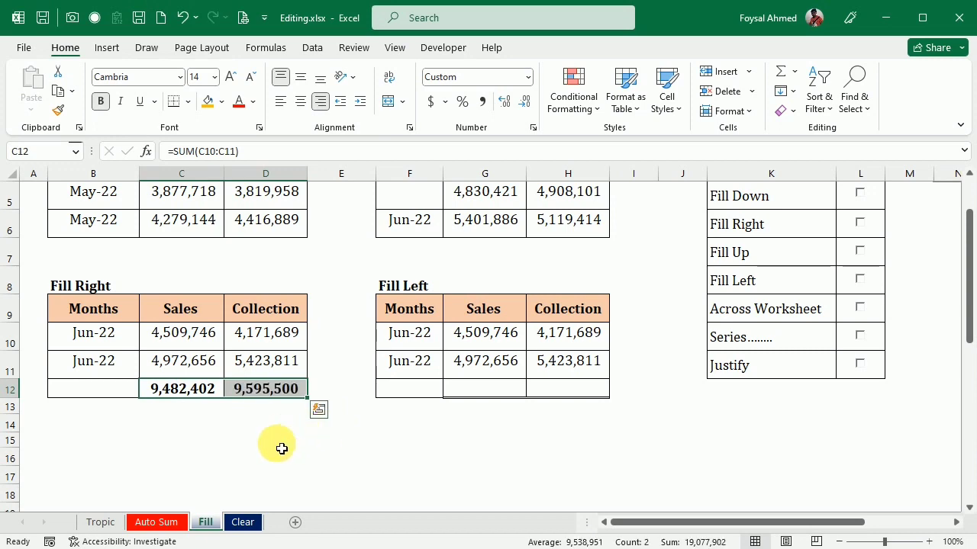
scroll(314, 434, "up", 2)
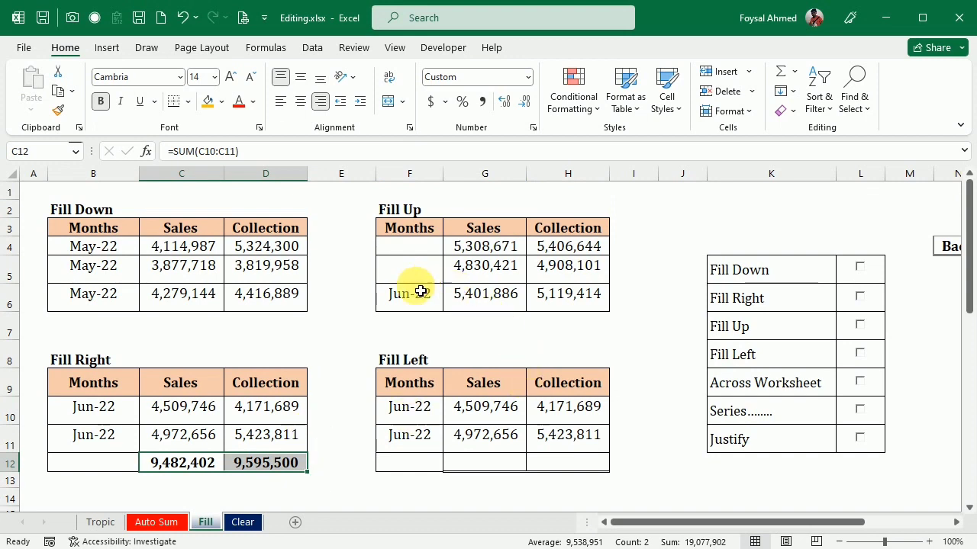
Fill F4:F6 upward so every Months cell shows Jun-22.
left_click_drag(409, 304, 412, 253)
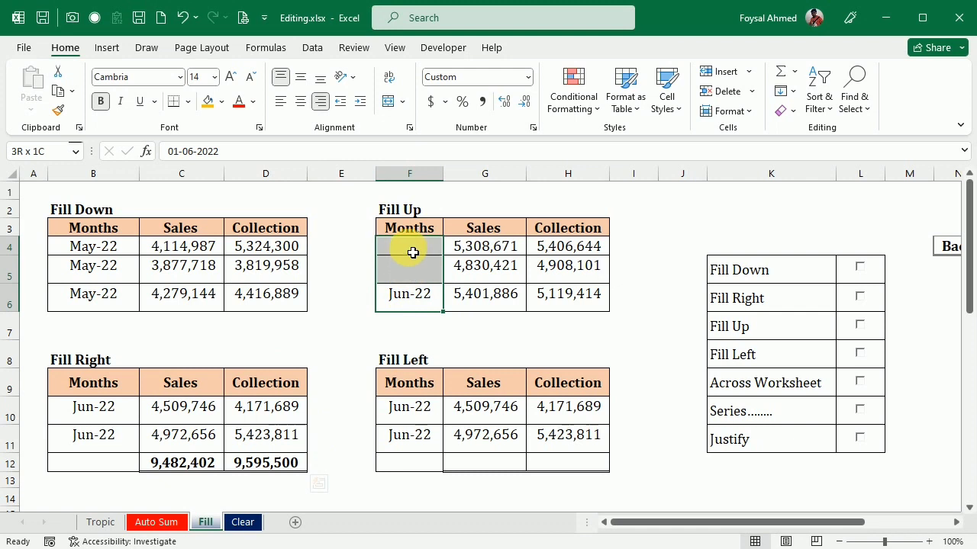
left_click(792, 92)
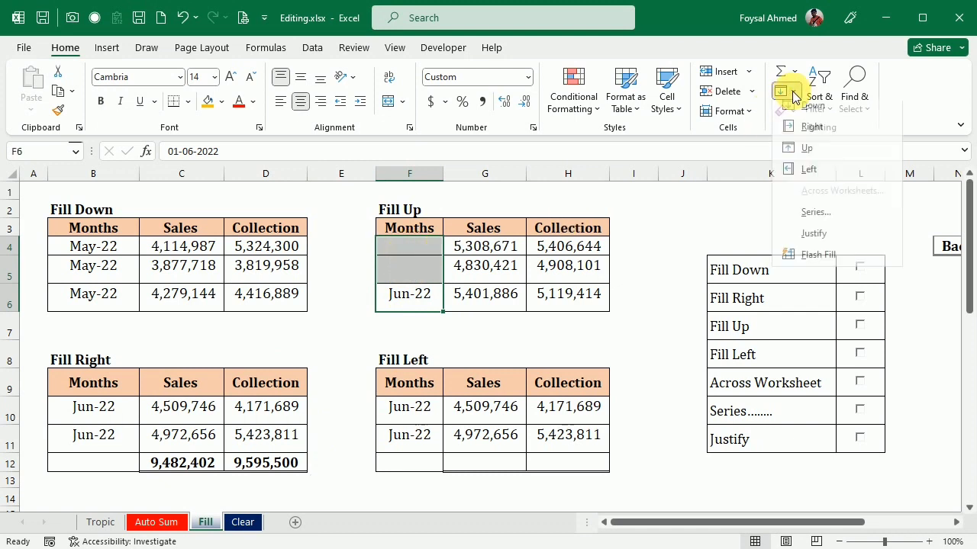
left_click(807, 154)
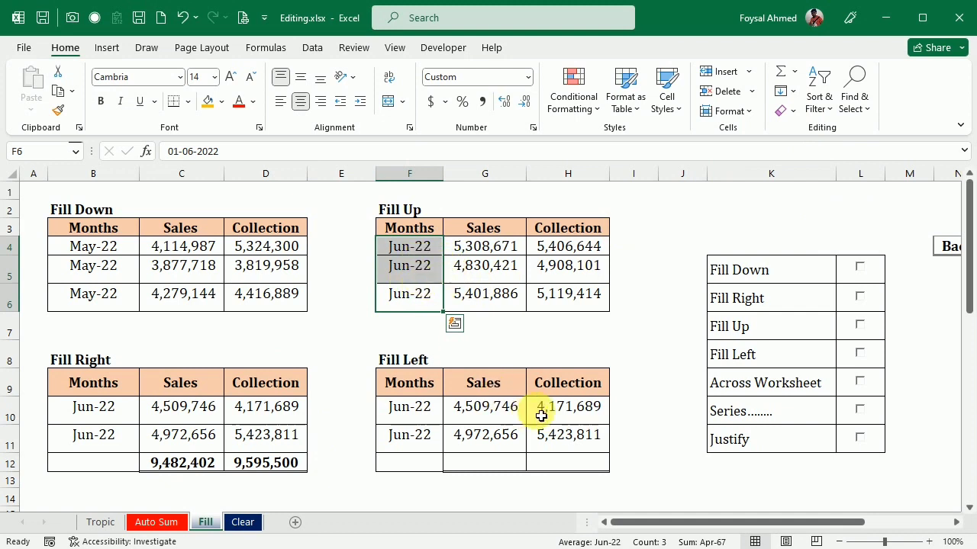
AutoSum Collection into H12 (9,595,500), then fill it left into G12 (9,482,402).
left_click_drag(569, 406, 576, 463)
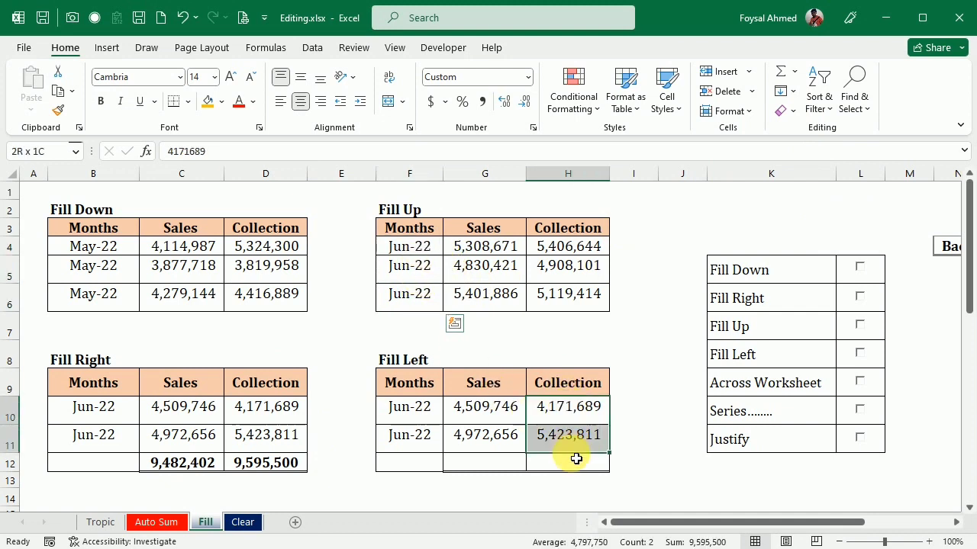
left_click(779, 72)
left_click_drag(559, 466, 482, 462)
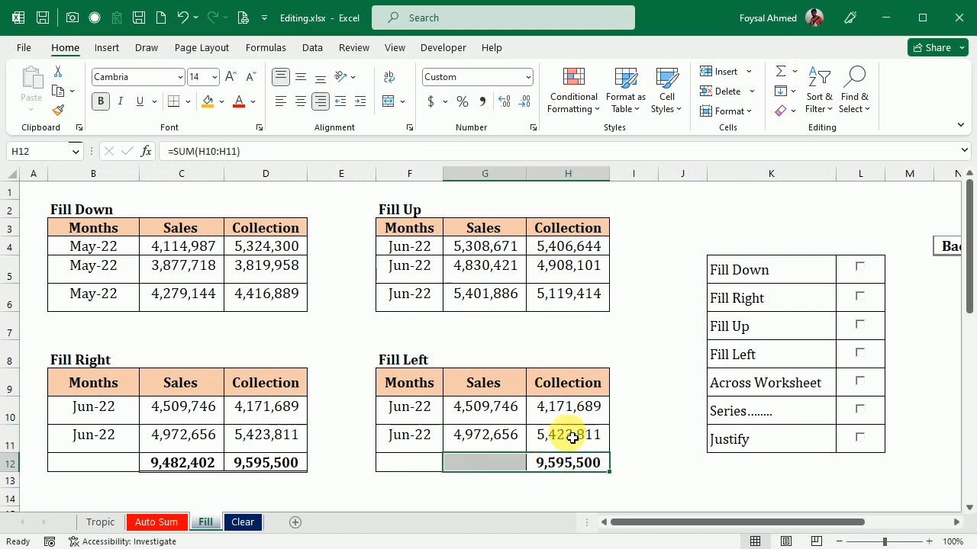
left_click(795, 96)
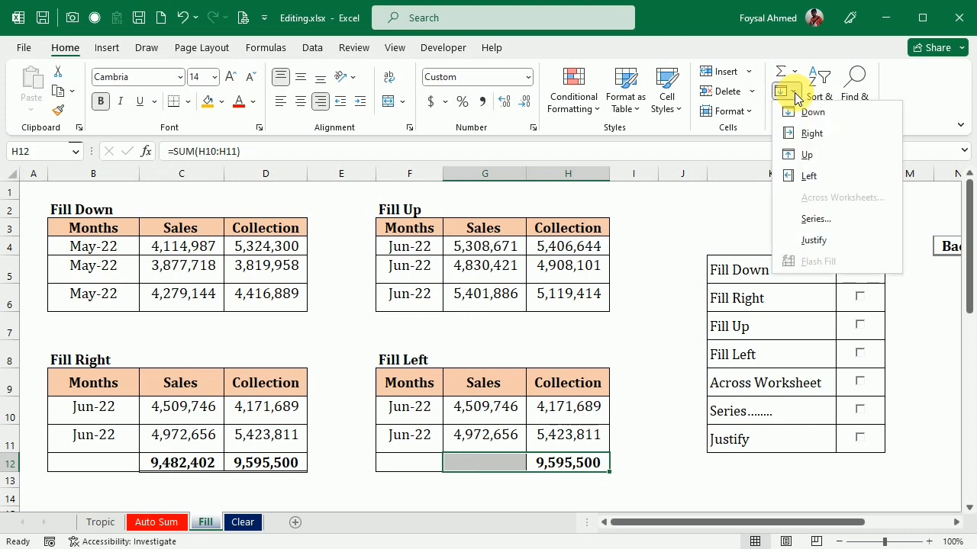
left_click(797, 177)
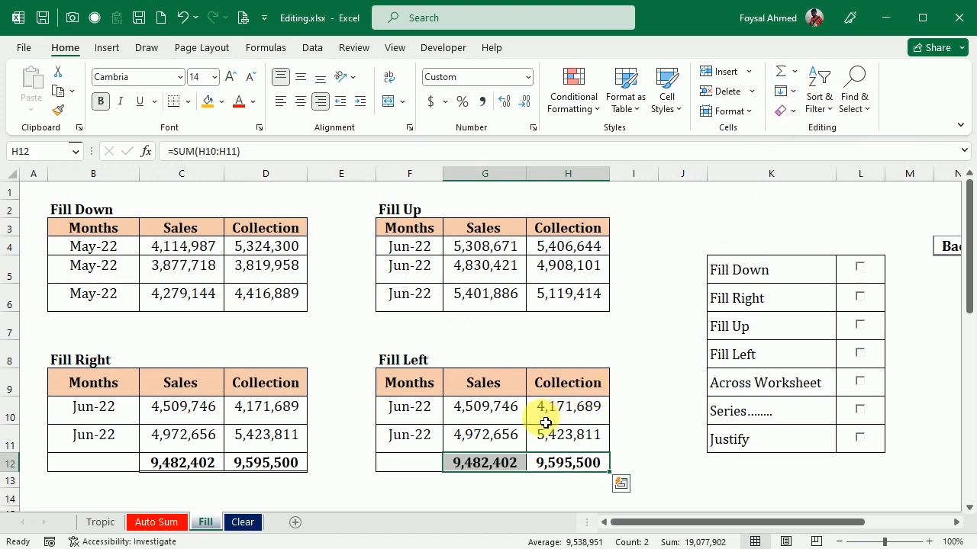
double_click(562, 462)
Review the H12 and G12 SUM formulas, leaving them unchanged.
key("Return")
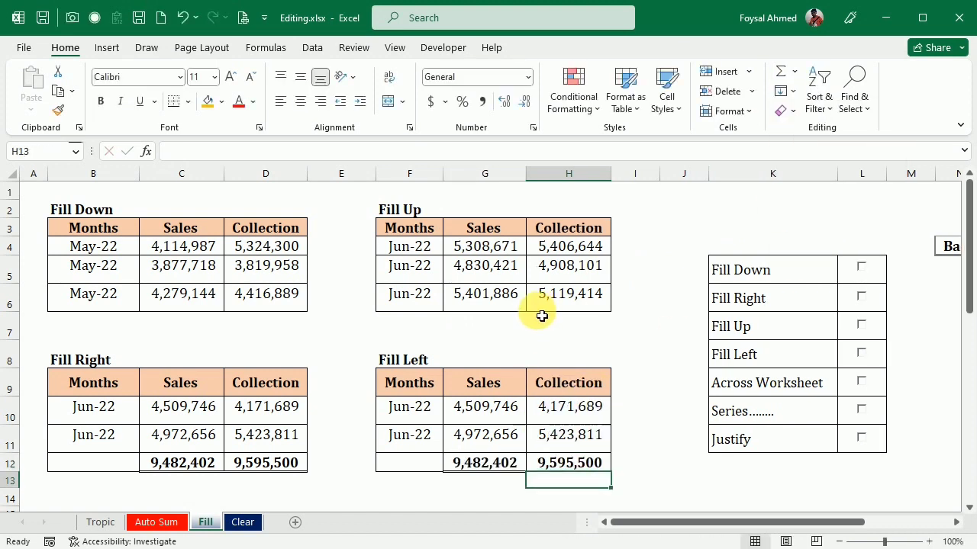
double_click(479, 463)
key("Return")
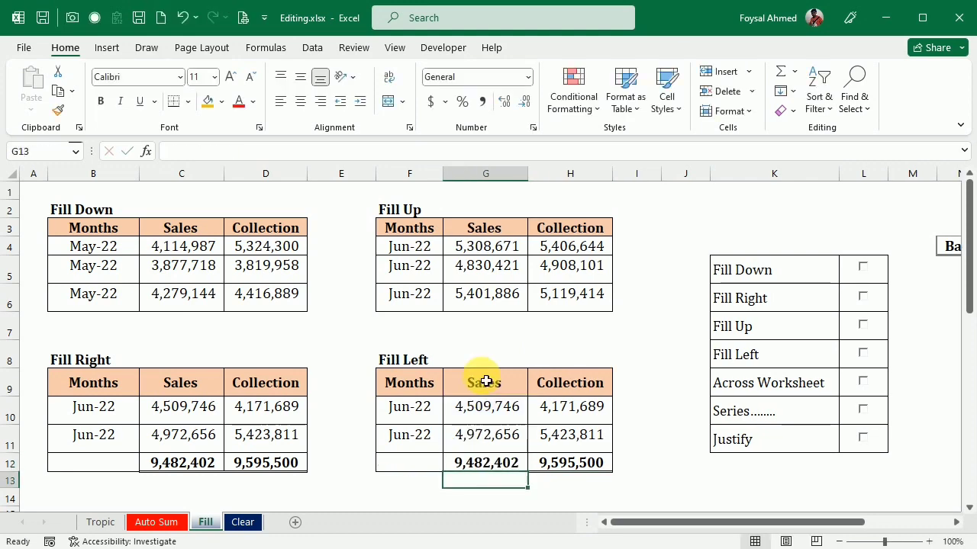
Tick Fill Down, Fill Right, Fill Up and Fill Left in the checklist.
left_click(863, 267)
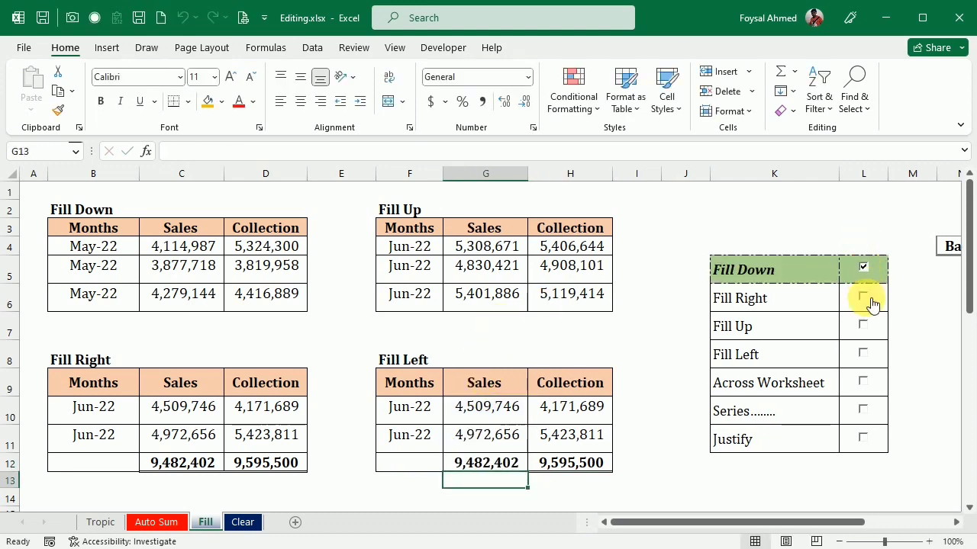
left_click(865, 298)
left_click(865, 326)
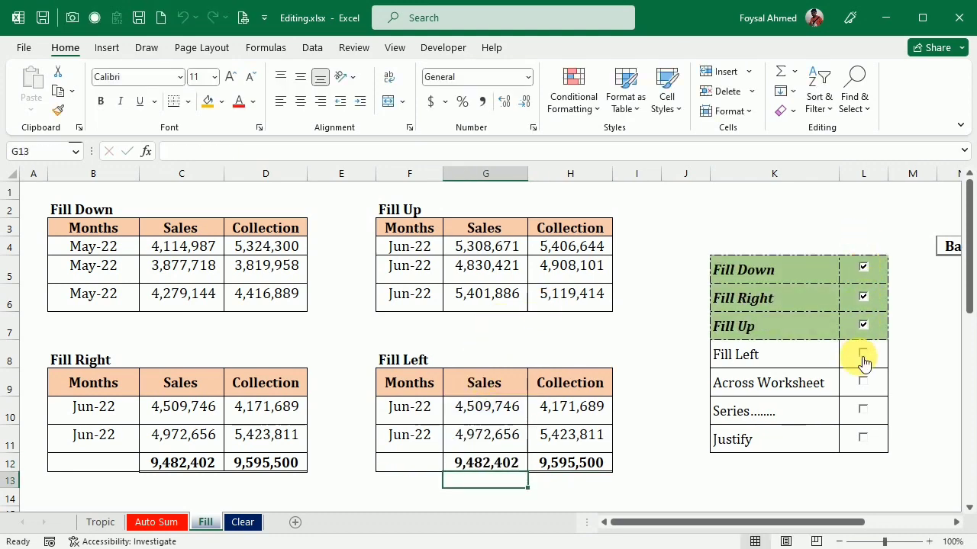
left_click(865, 354)
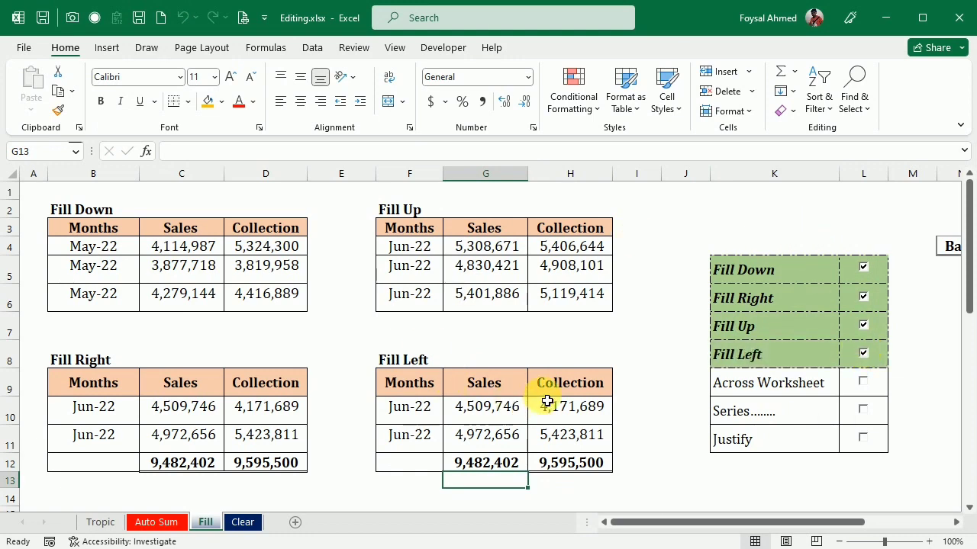
Scroll through the Fill sheet to review the four finished fill tables.
scroll(547, 401, "down", 1)
scroll(547, 400, "down", 1)
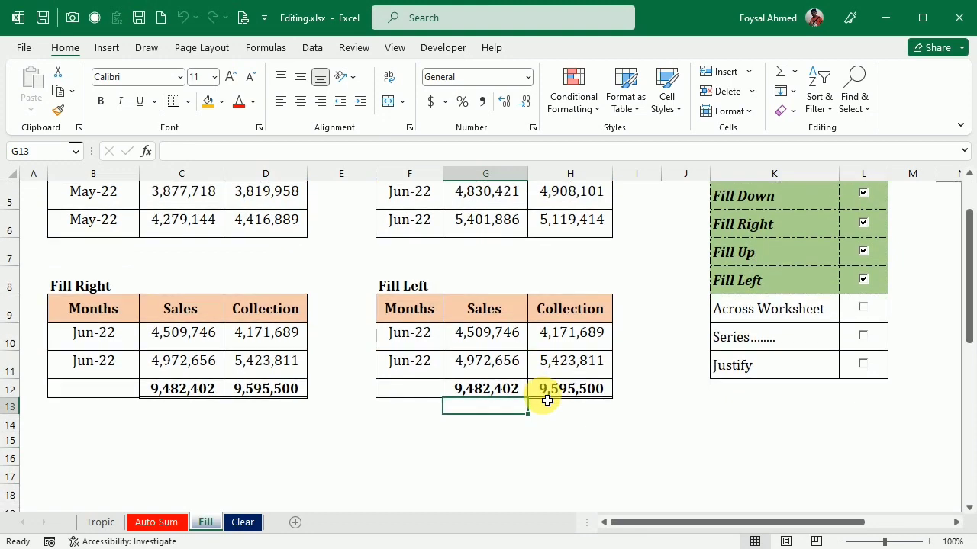
scroll(547, 400, "up", 1)
scroll(547, 401, "down", 1)
scroll(544, 403, "down", 3)
scroll(544, 403, "up", 2)
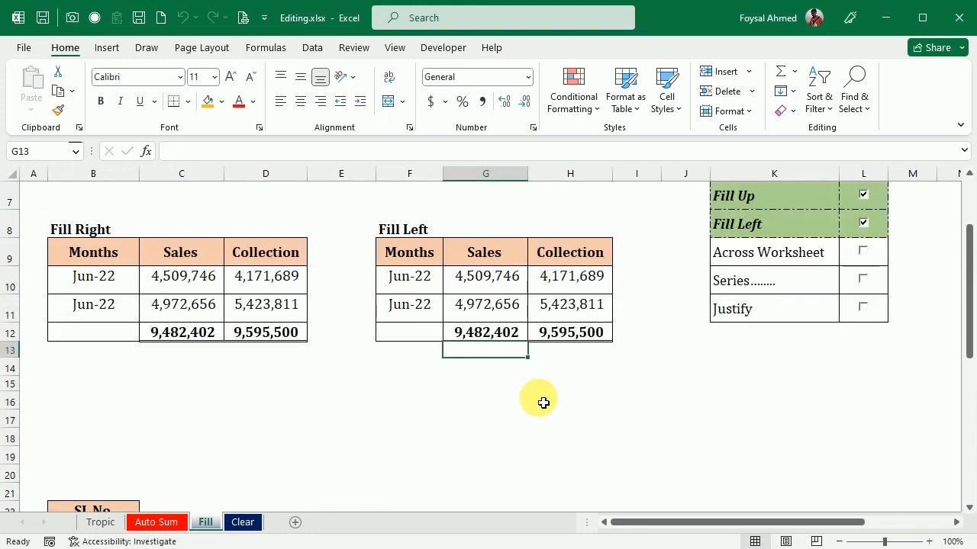
scroll(543, 403, "up", 1)
scroll(543, 402, "down", 1)
scroll(562, 464, "up", 1)
scroll(562, 465, "up", 2)
scroll(562, 469, "up", 1)
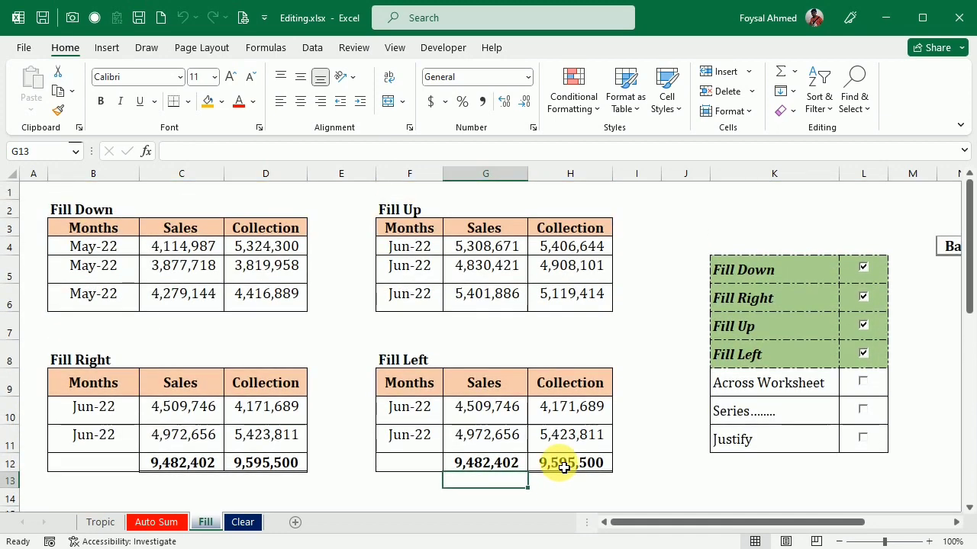
scroll(505, 415, "down", 1)
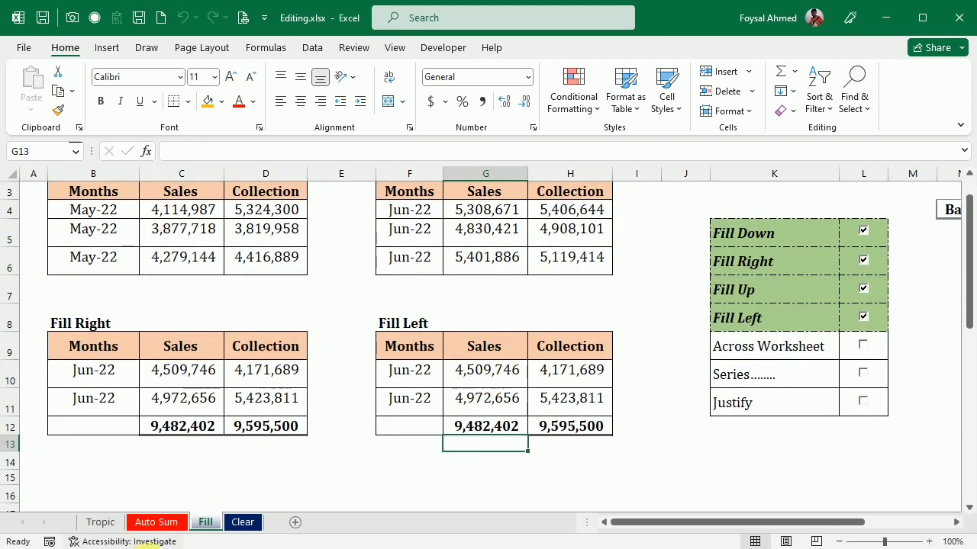
Add three blank worksheets, Sheet1, Sheet2 and Sheet3, after Fill.
left_click(296, 523)
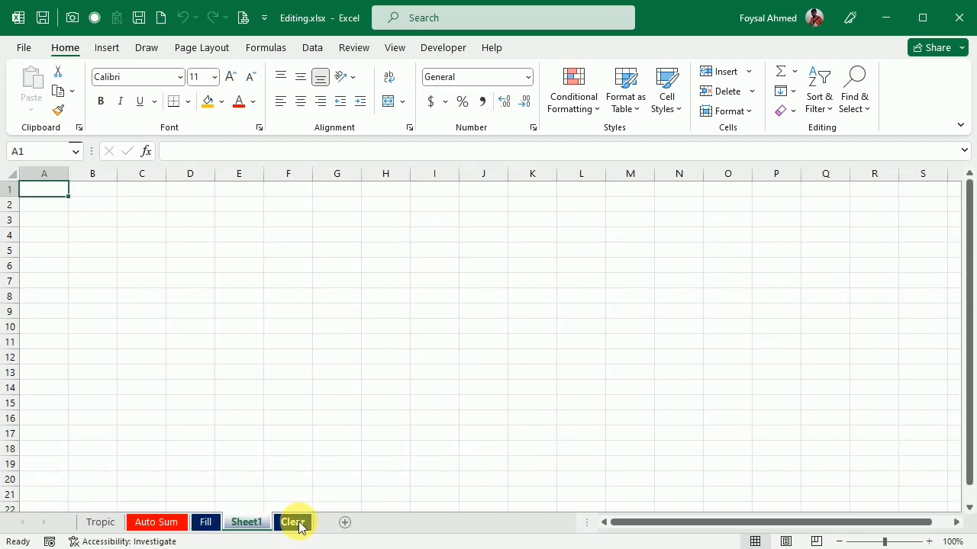
left_click(347, 523)
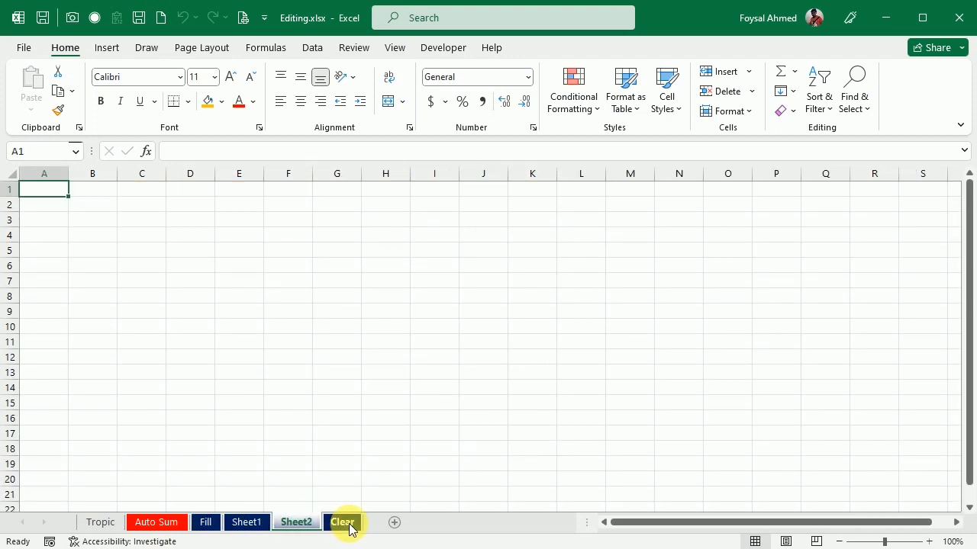
left_click(396, 524)
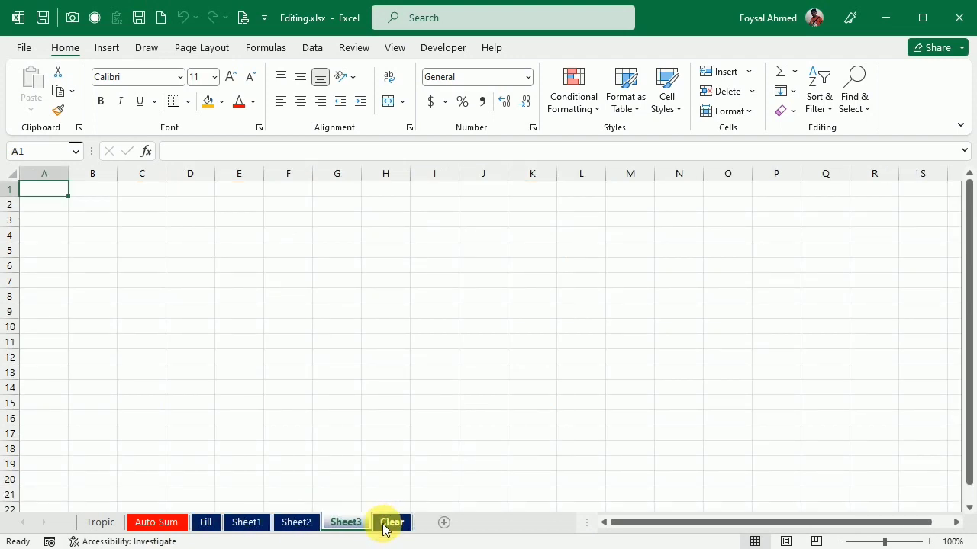
left_click(417, 389)
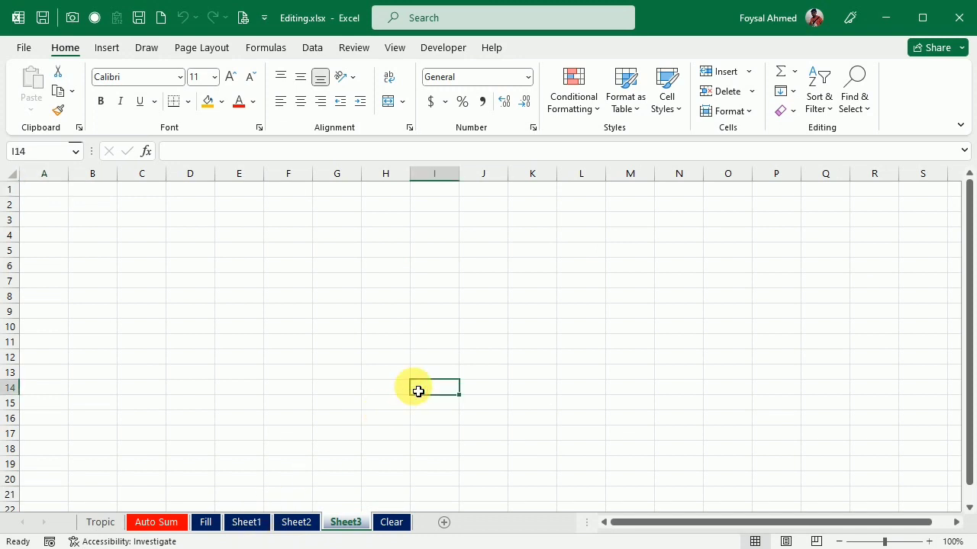
Group the Fill sheet with Sheet1, Sheet2 and Sheet3.
left_click(286, 523, "ctrl")
left_click(246, 524, "ctrl")
left_click(199, 525, "ctrl")
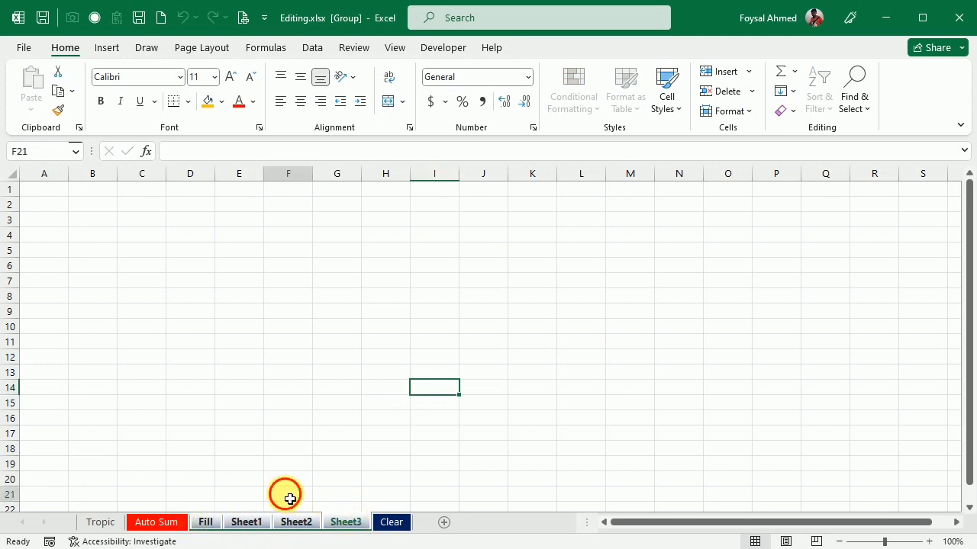
left_click(204, 524)
left_click(173, 526)
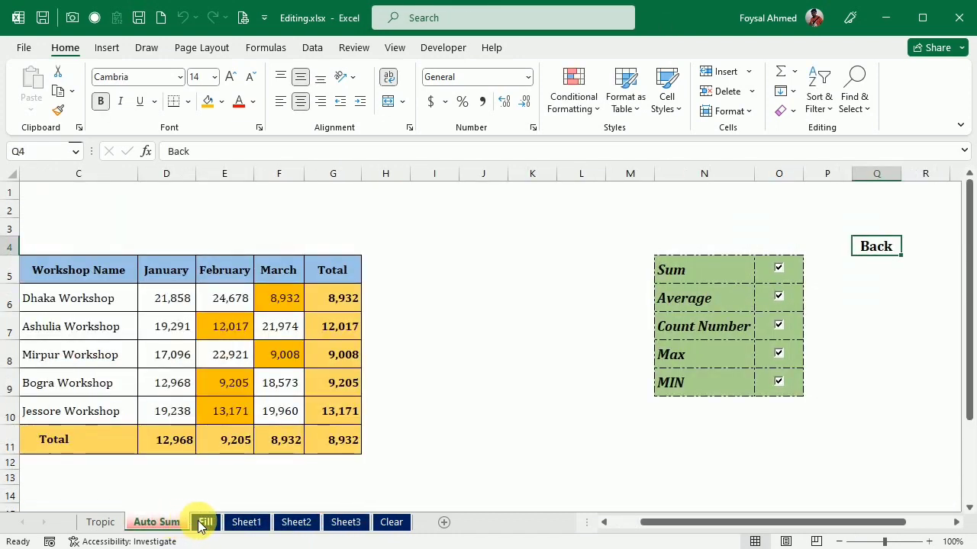
left_click(204, 523)
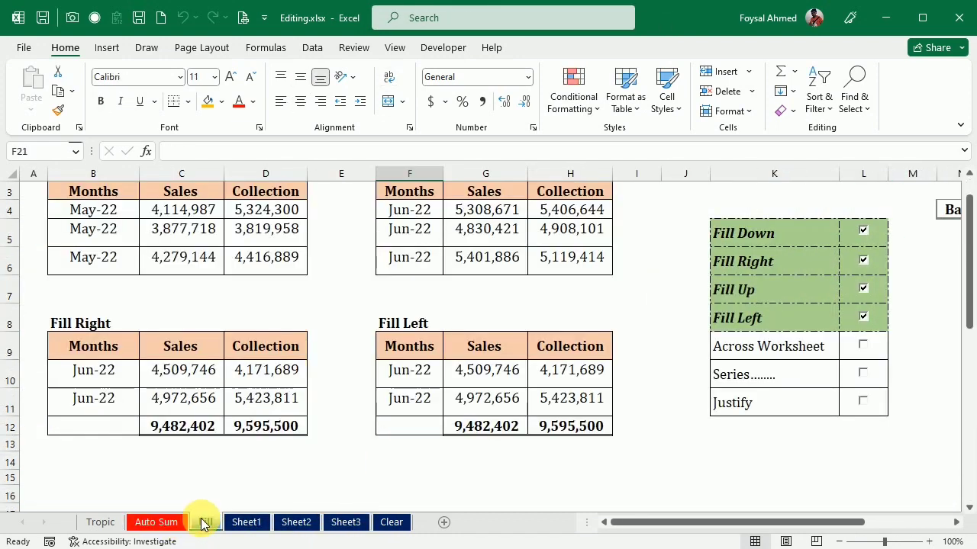
left_click(245, 523, "ctrl")
left_click(296, 524, "ctrl")
left_click(346, 524, "ctrl")
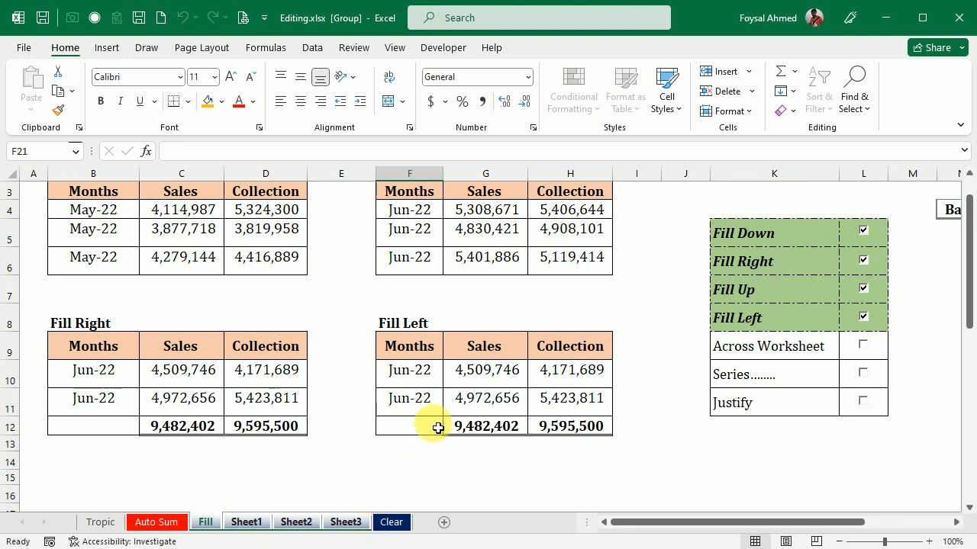
scroll(438, 428, "down", 2)
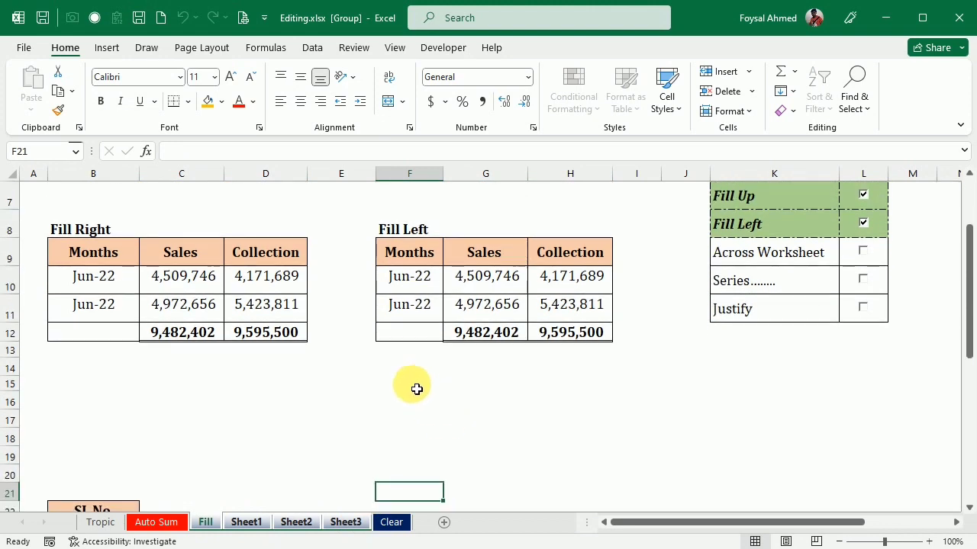
Select F15:H18 and enter headers SL No, Sale and Collection in F15:H15.
mouse_move(412, 384)
left_mouse_down()
mouse_move(595, 443)
mouse_move(586, 408)
mouse_move(424, 395)
mouse_move(554, 453)
left_mouse_up()
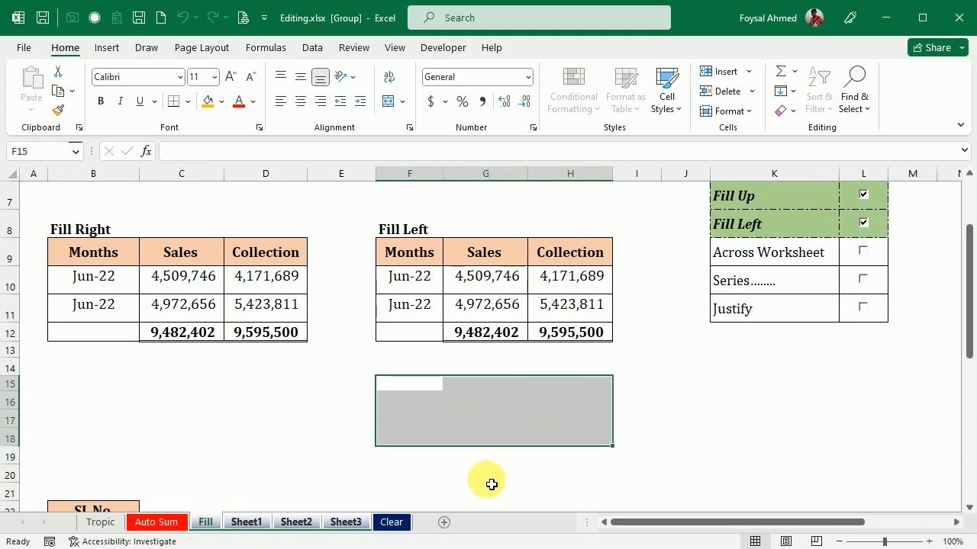
type("SL No")
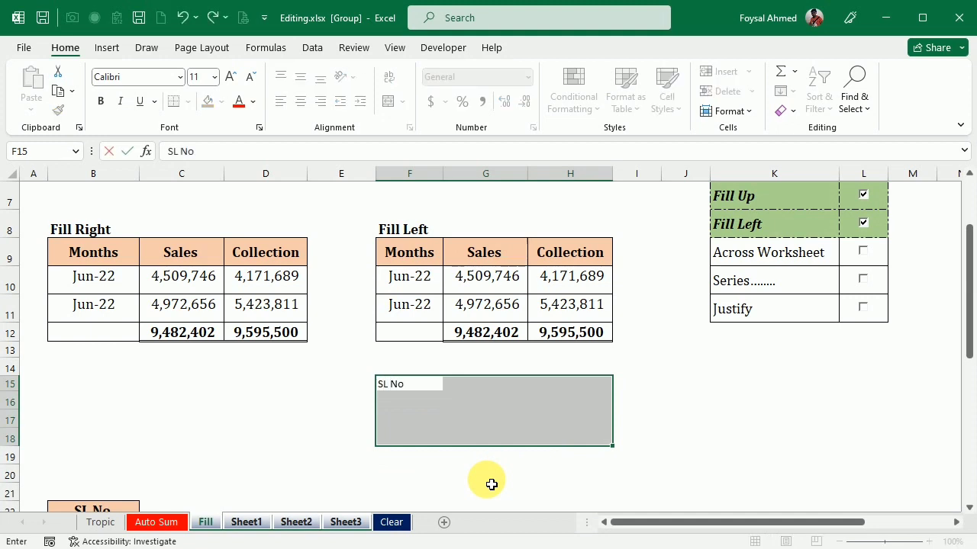
key("Tab")
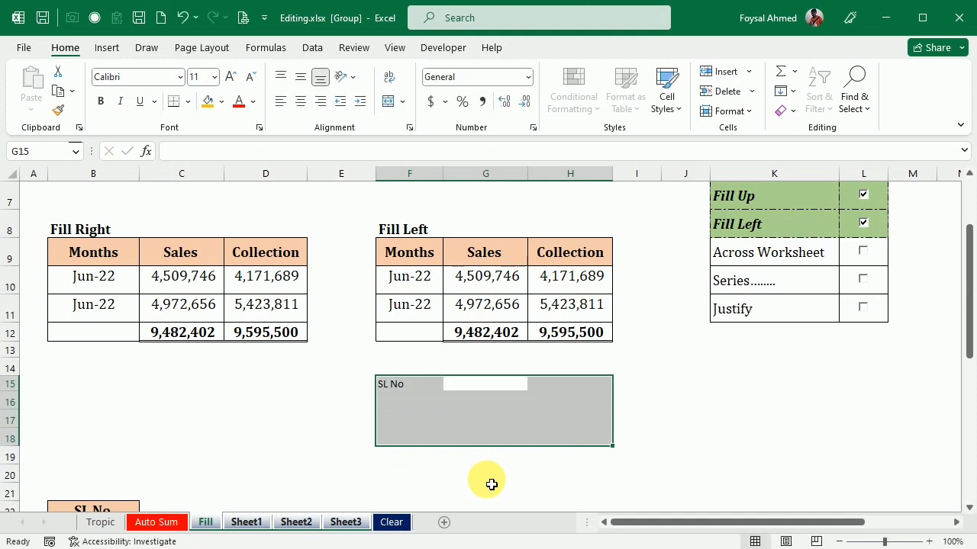
type("Sale")
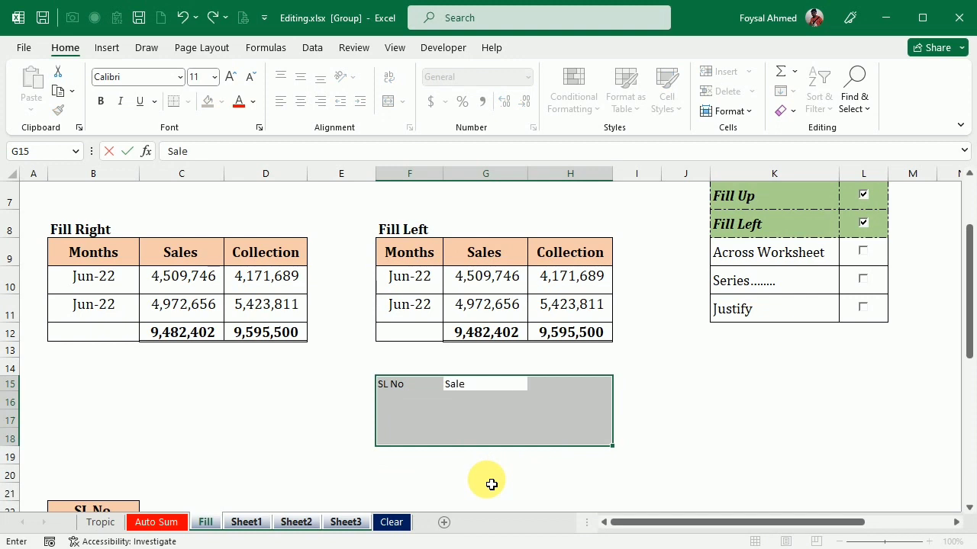
key("Tab")
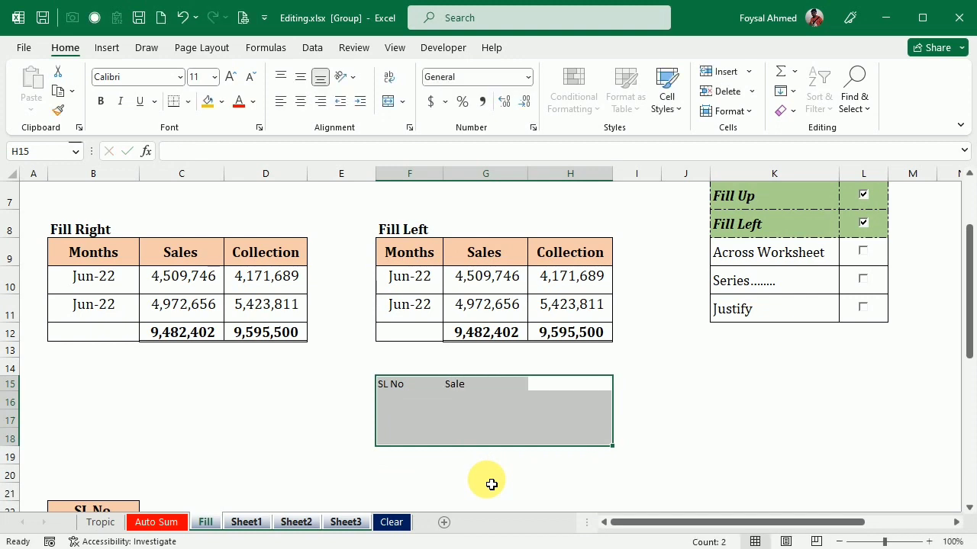
type("Collection")
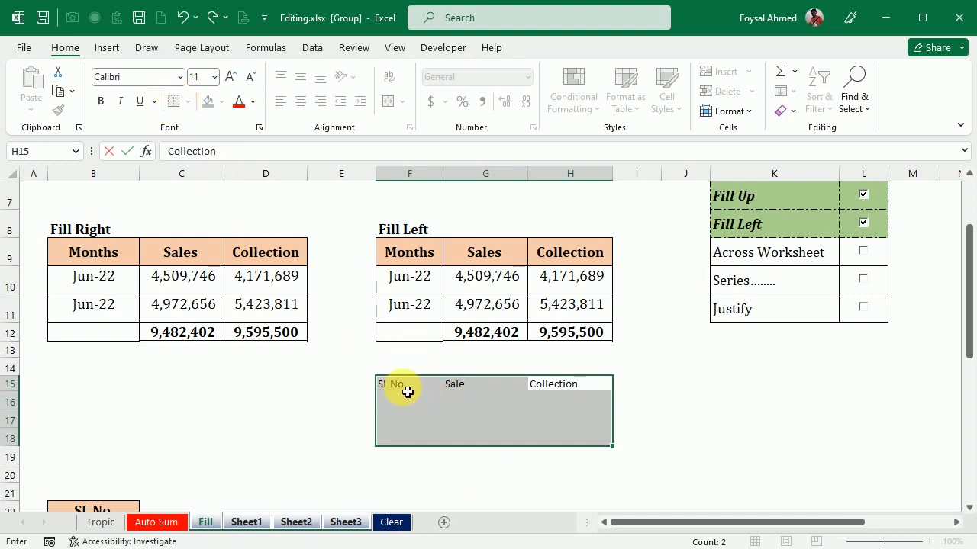
left_click(565, 400)
left_click(392, 389)
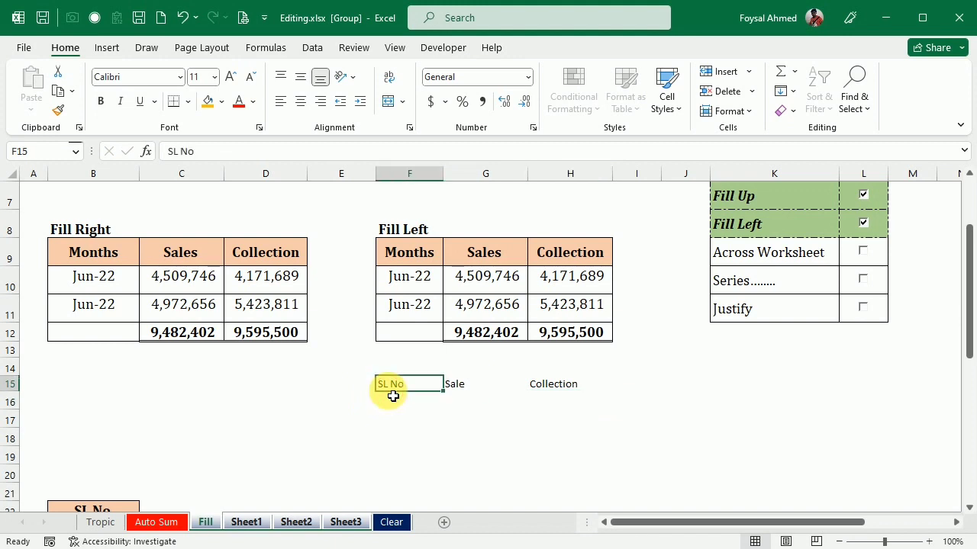
Centre the text in F15:H18 and put borders on every cell.
left_click_drag(393, 396, 551, 395)
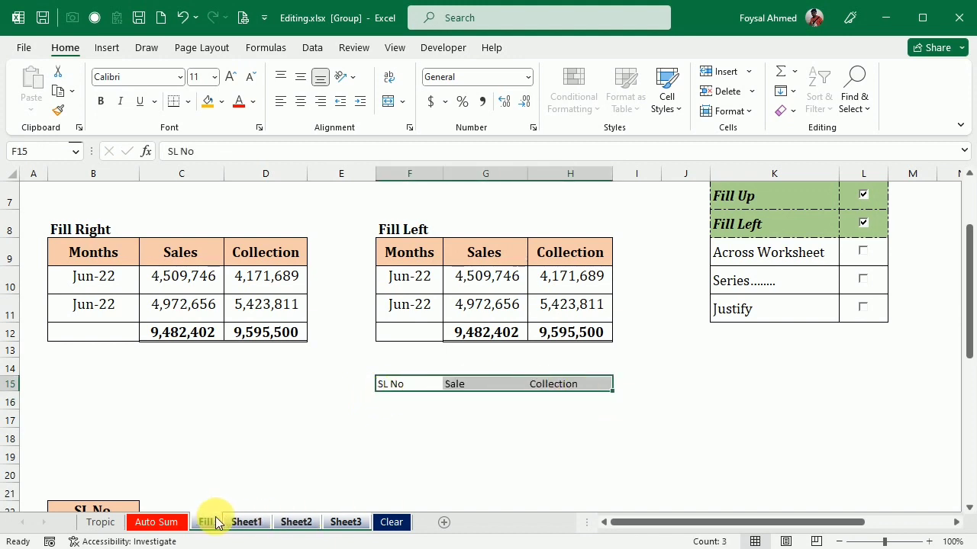
left_click_drag(392, 392, 559, 436)
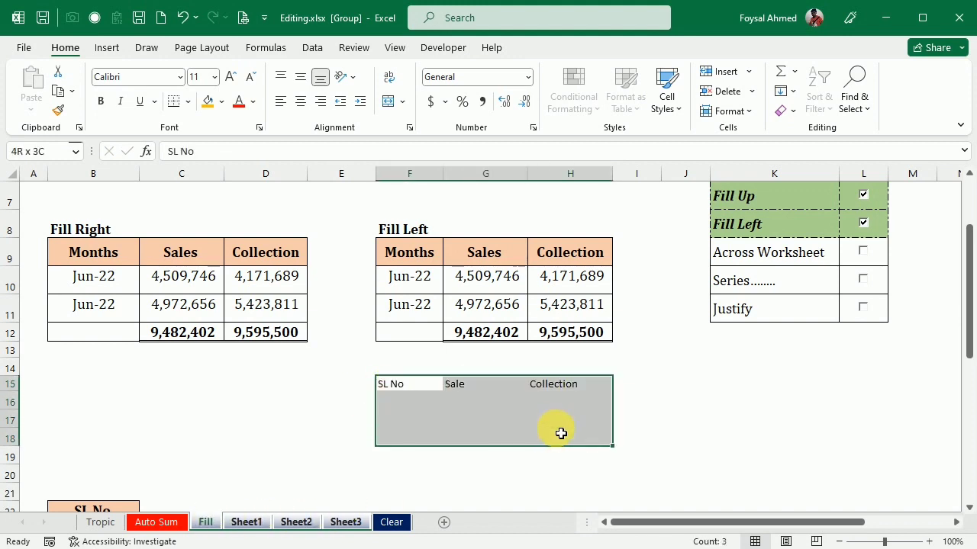
left_click(302, 107)
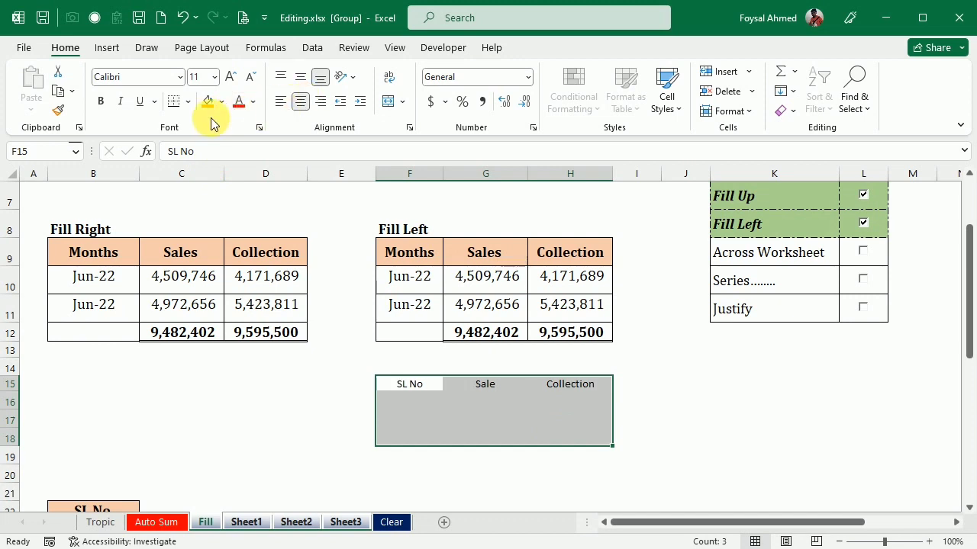
left_click(221, 102)
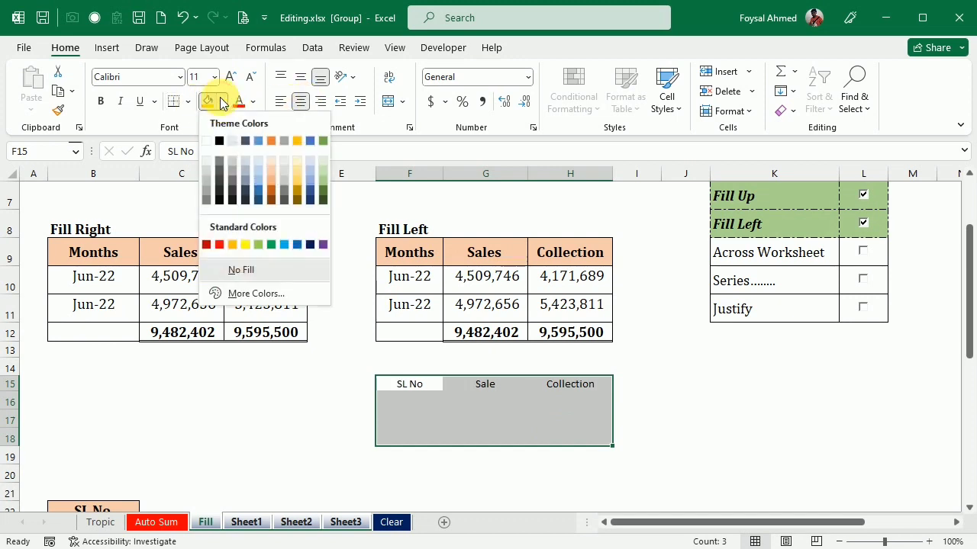
left_click(189, 102)
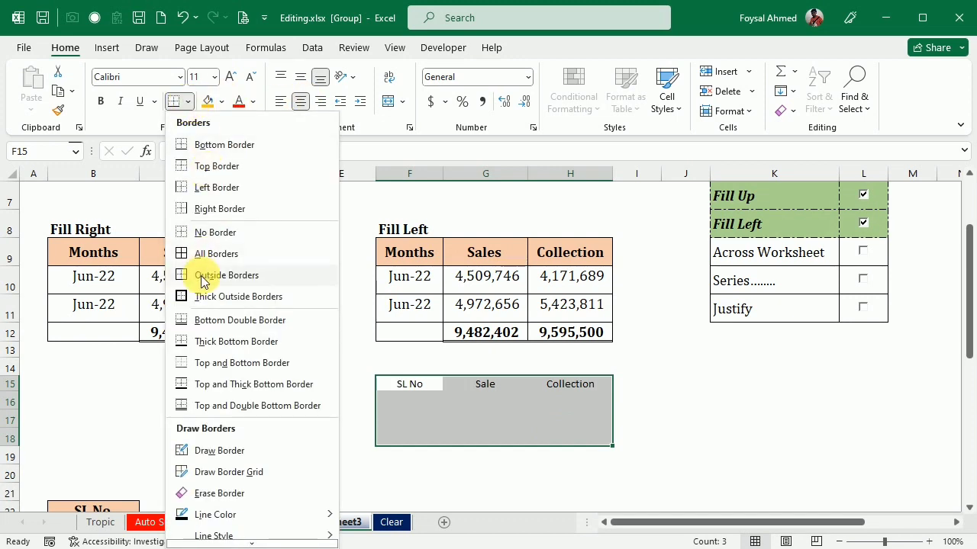
left_click(209, 255)
left_click(223, 102)
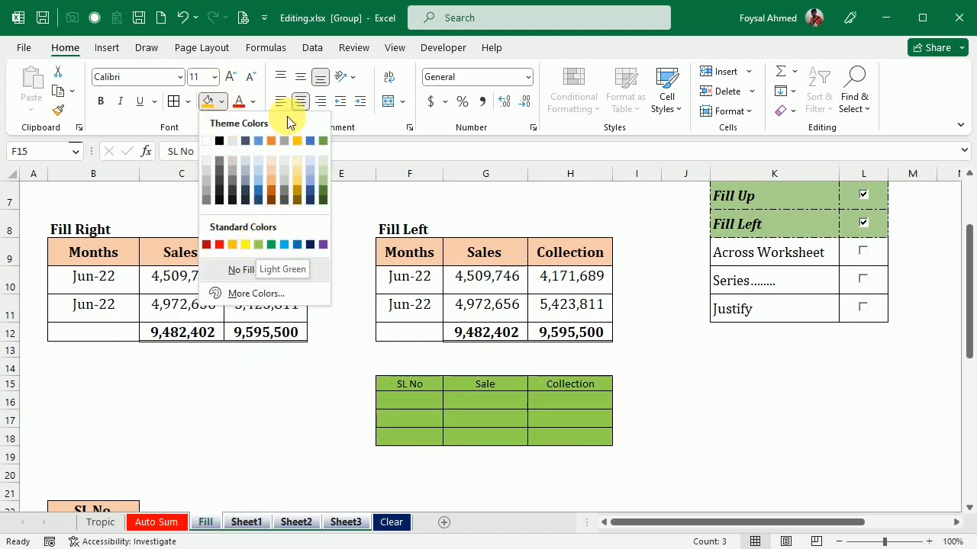
left_click(241, 270)
left_click(412, 384)
Make the F15:H15 headers bold with a gold fill.
left_click_drag(475, 380, 537, 383)
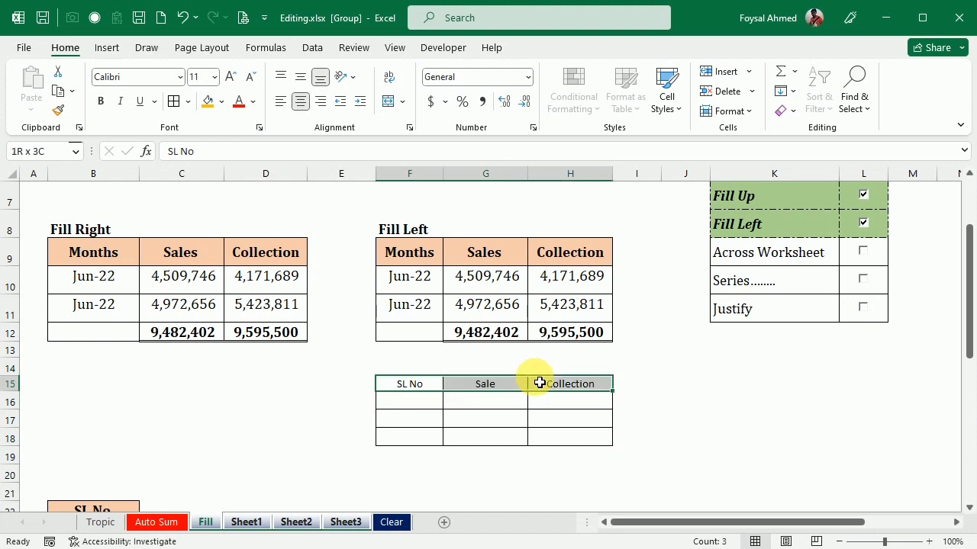
left_click(102, 103)
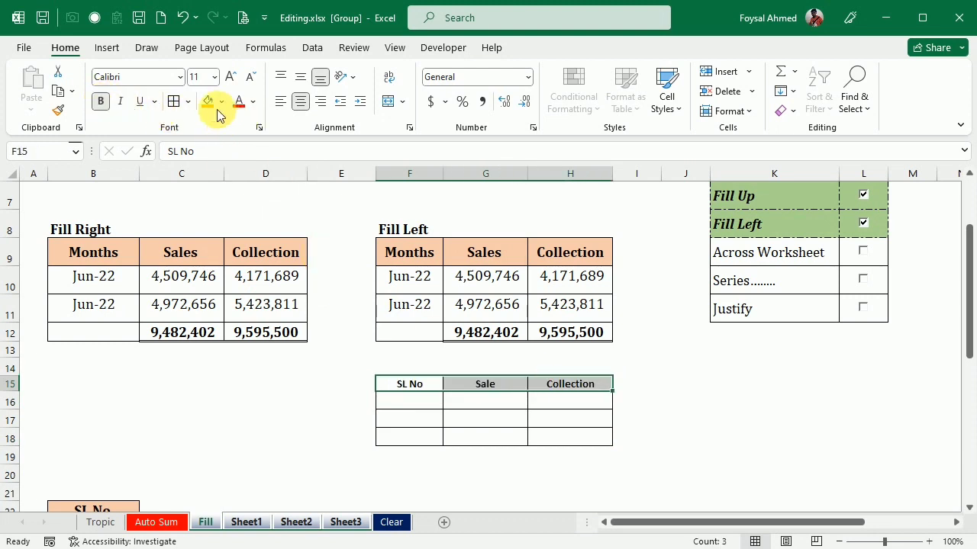
left_click(207, 102)
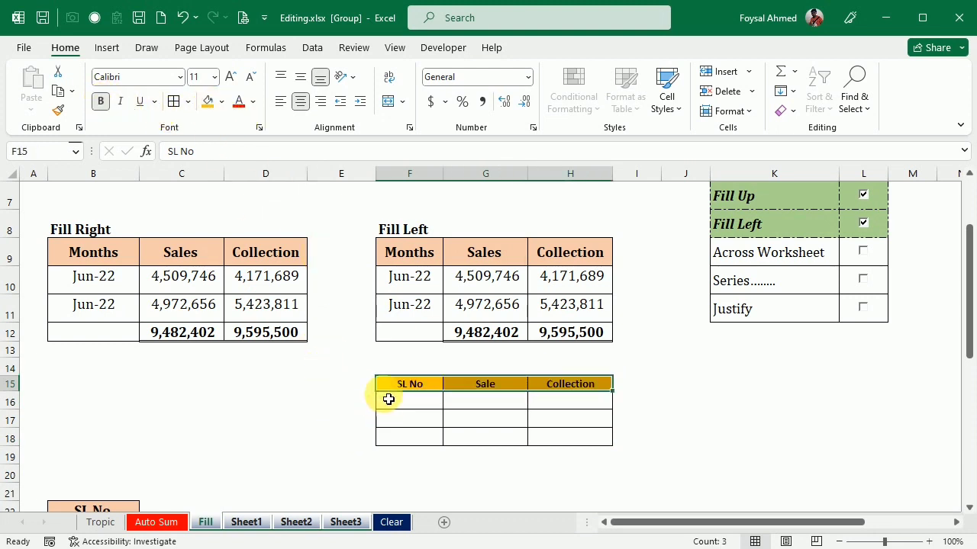
left_click_drag(390, 392, 569, 437)
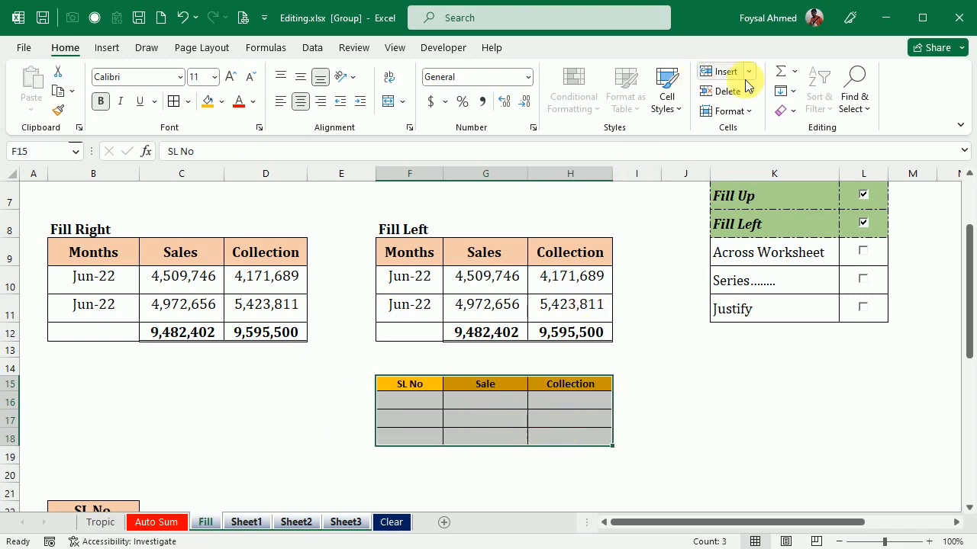
Fill the table's formatting only across the grouped worksheets.
left_click(798, 94)
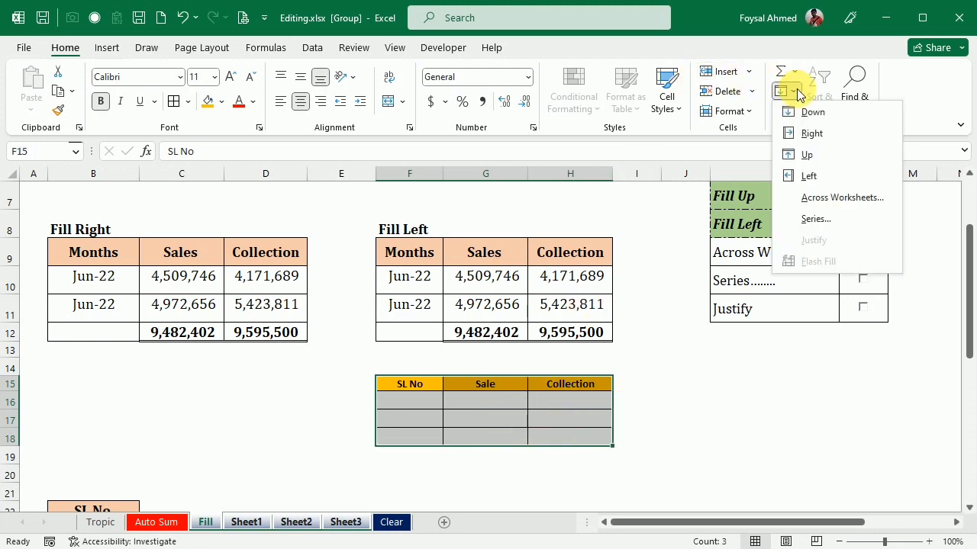
left_click(832, 201)
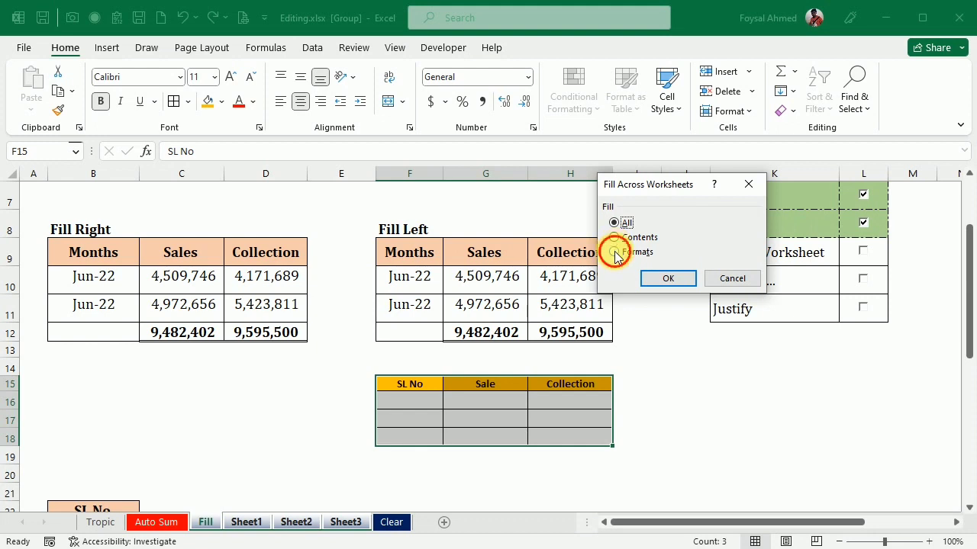
left_click(615, 253)
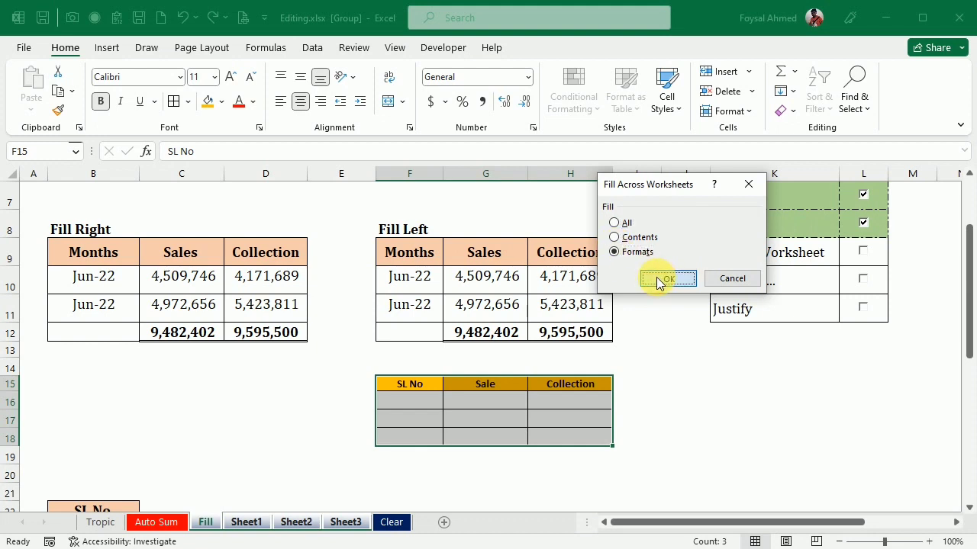
left_click(662, 279)
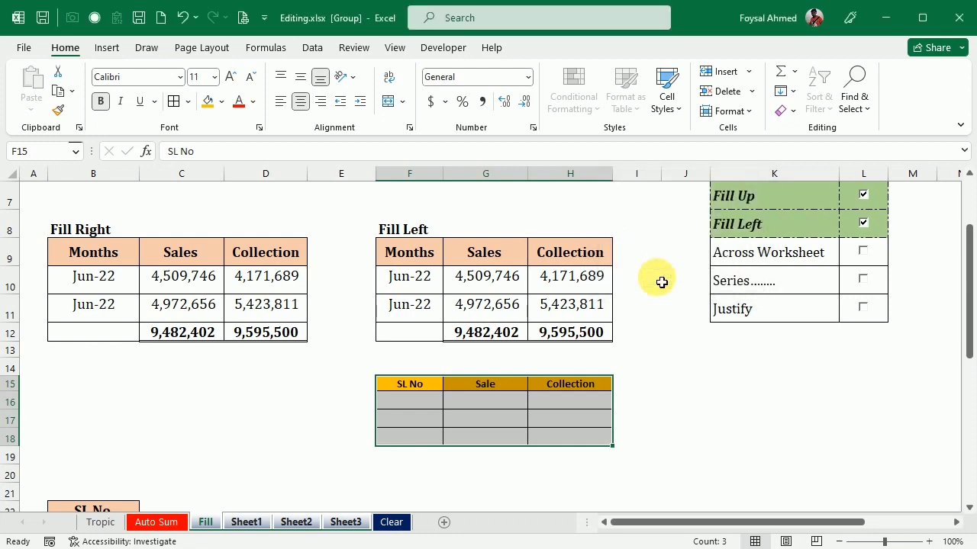
Check the formatted table on Sheet1, Sheet2 and Sheet3, then return to Fill.
left_click(250, 525)
left_click(300, 529)
left_click(350, 525)
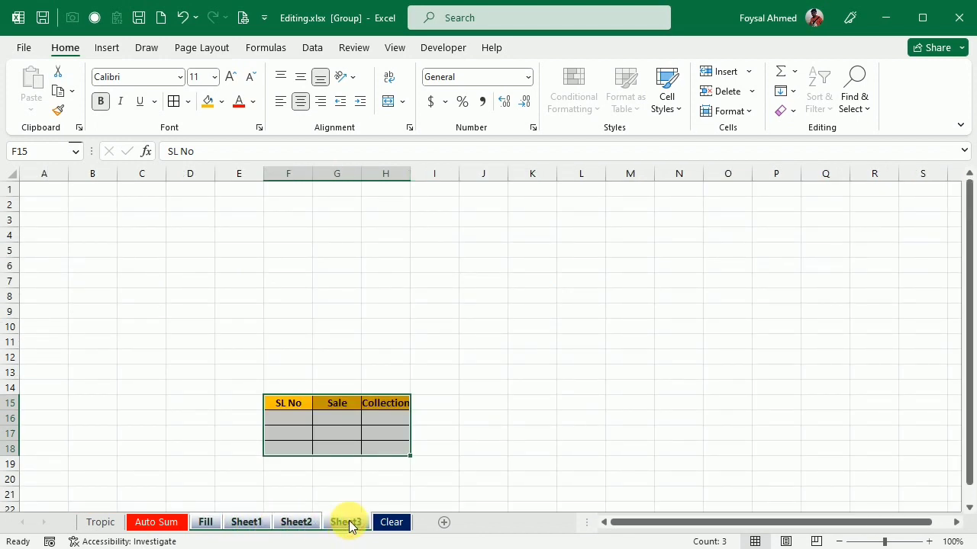
left_click(349, 525)
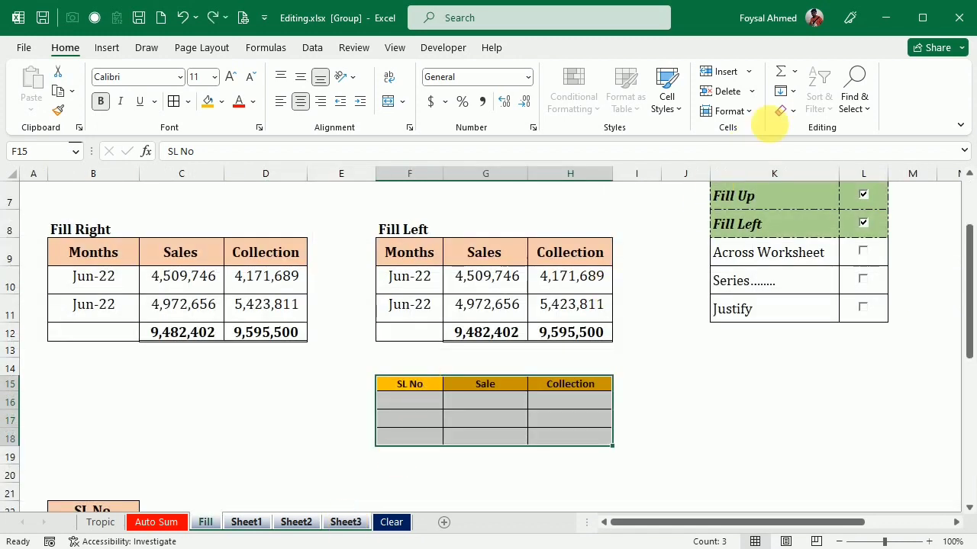
Fill the table's contents only across the grouped worksheets.
left_click(794, 93)
left_click(831, 197)
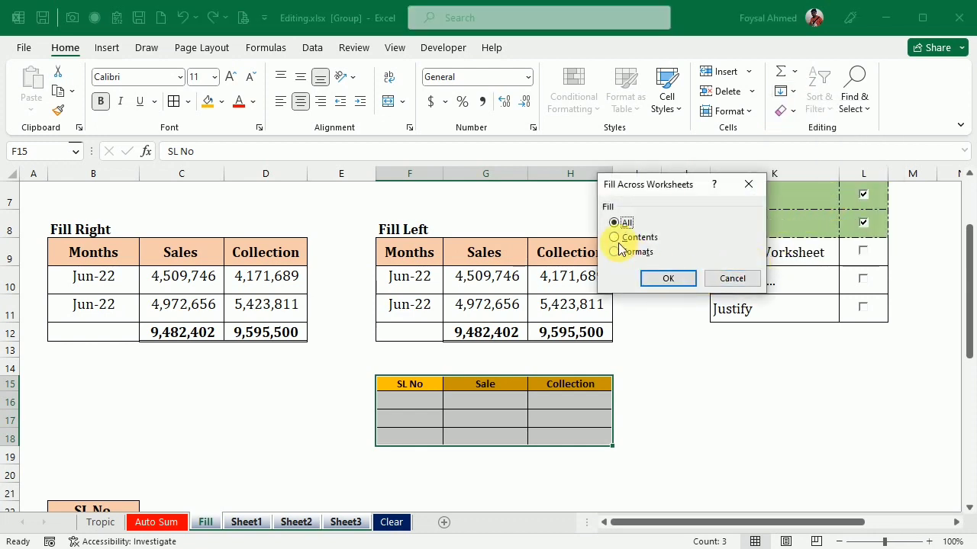
left_click(615, 239)
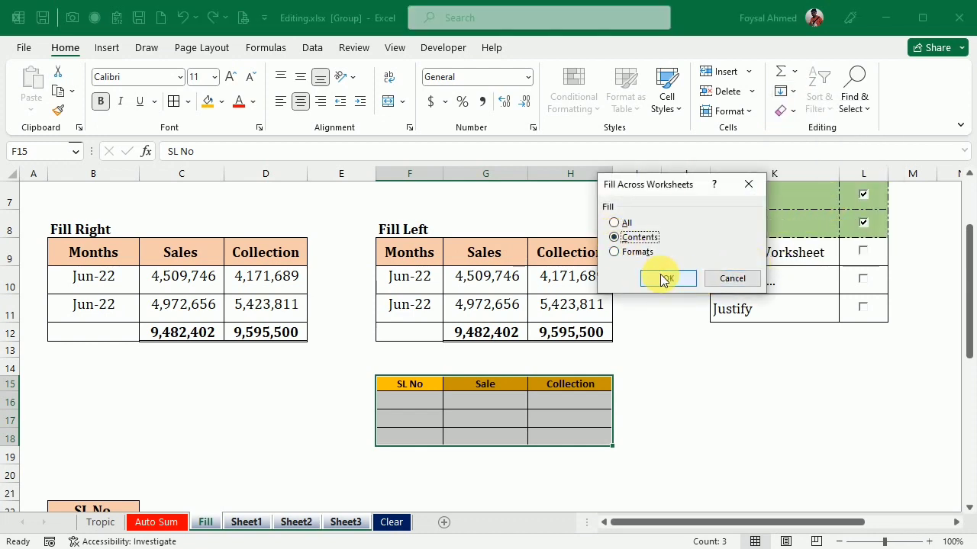
left_click(662, 279)
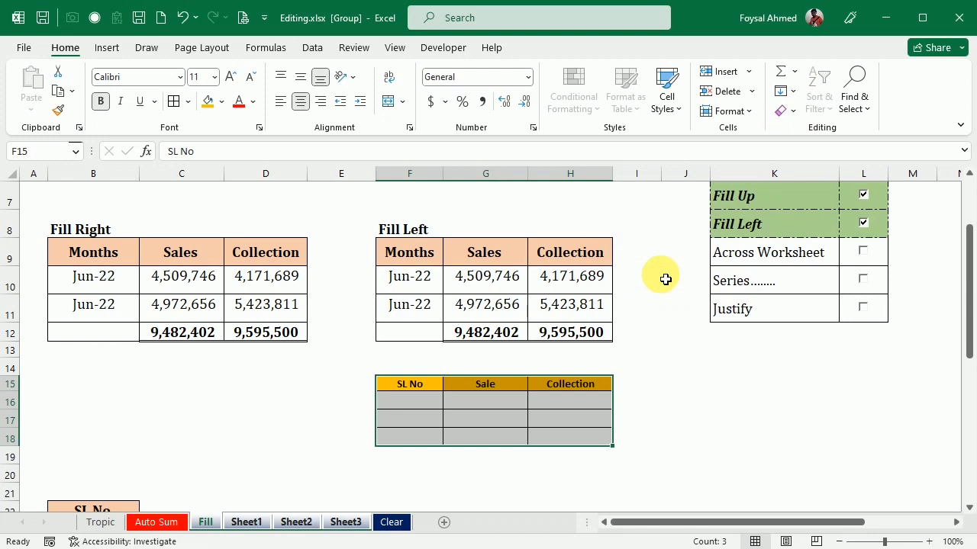
Verify the copied contents on Sheet1, Sheet2 and Sheet3, then go back to Fill.
left_click(246, 523)
left_click(327, 523)
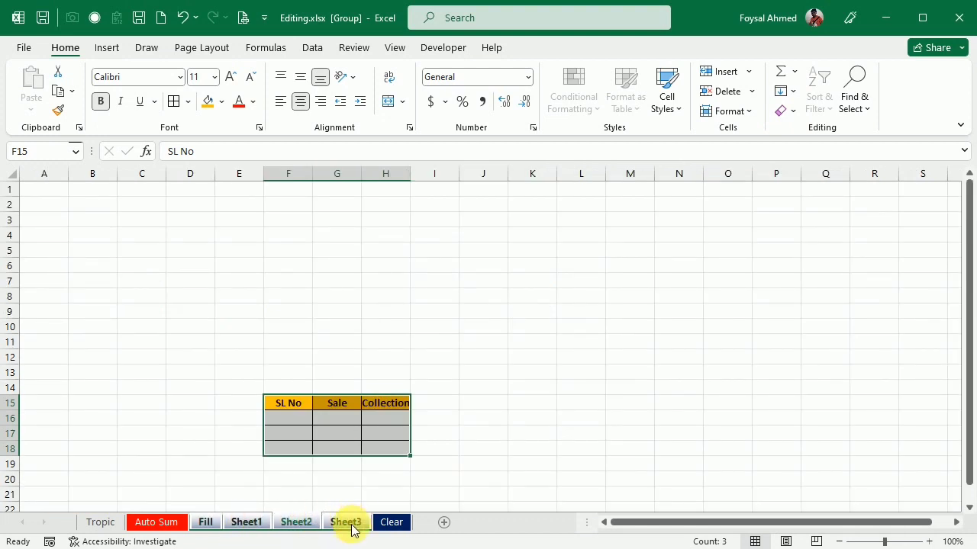
left_click(345, 523)
left_click(208, 527)
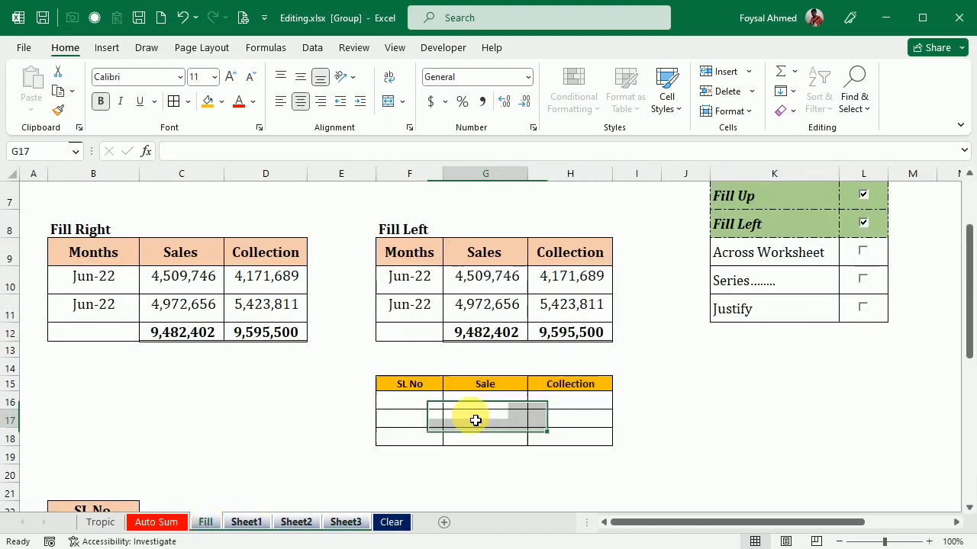
Enter 1221 into every cell of F16:H18 at once with Ctrl+Enter.
left_click_drag(412, 402, 568, 447)
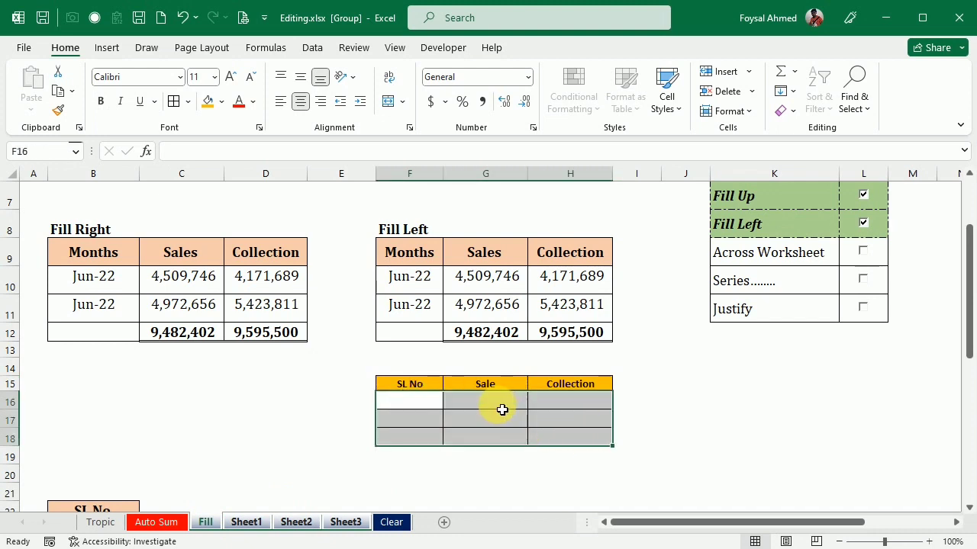
type("1221")
key("ctrl+Return")
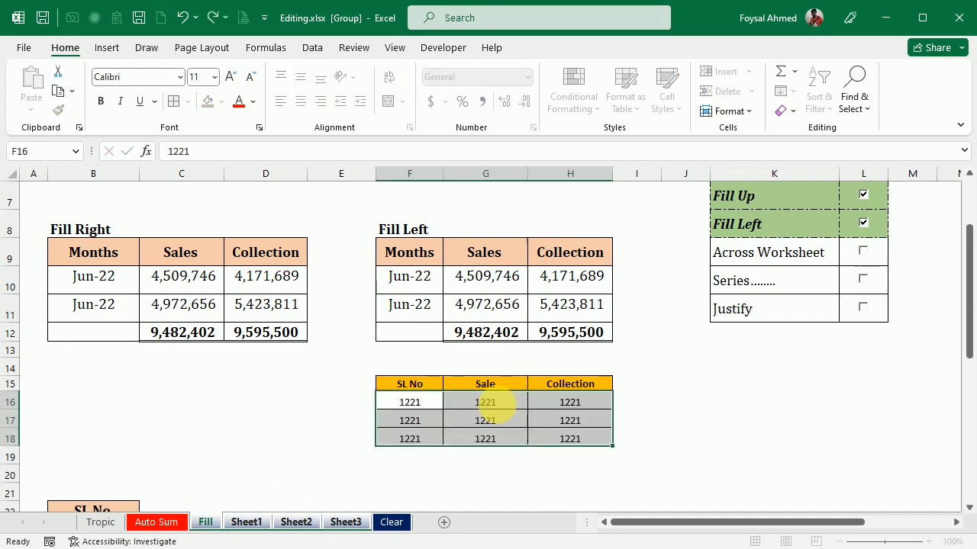
Fill F15:H18 contents across the grouped worksheets and check them before returning to Fill.
left_click_drag(405, 385, 564, 441)
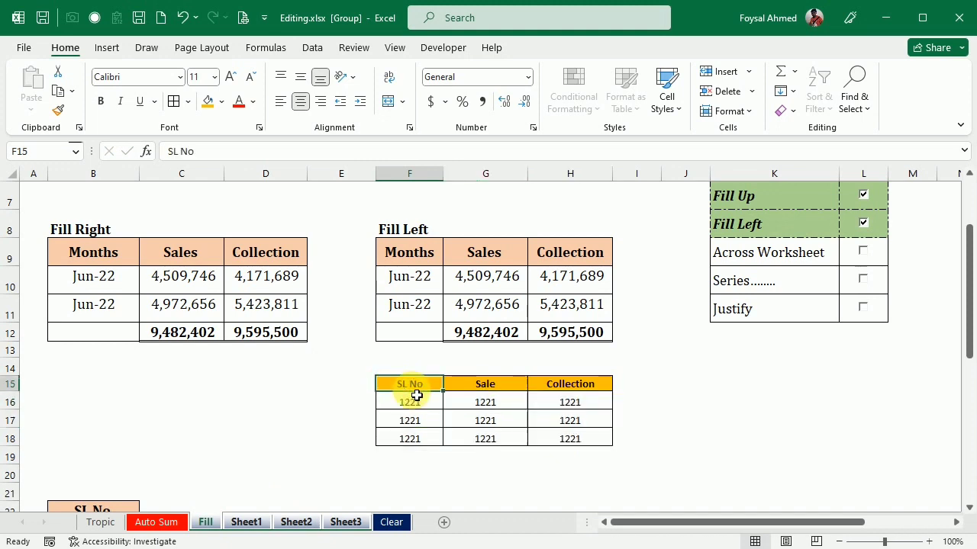
left_click(794, 93)
left_click(820, 194)
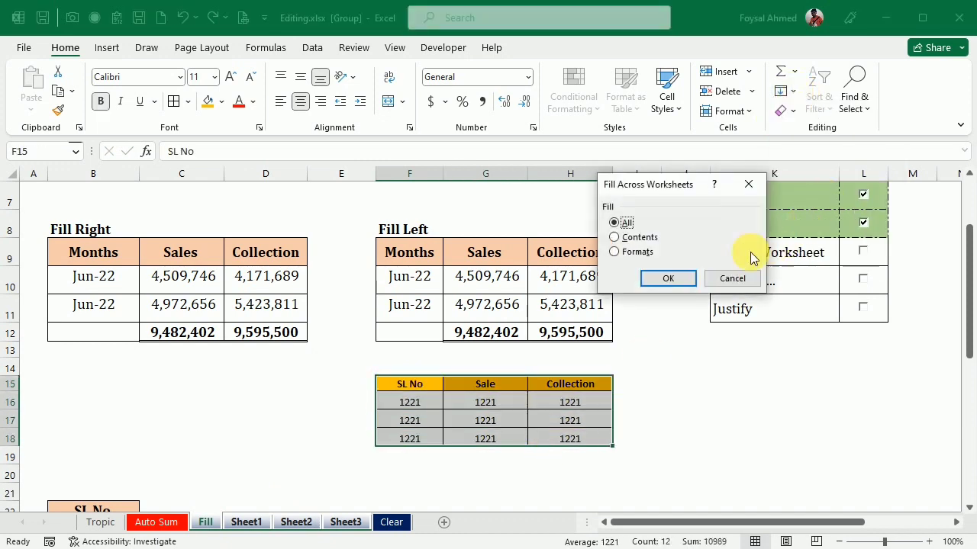
left_click(613, 238)
left_click(658, 279)
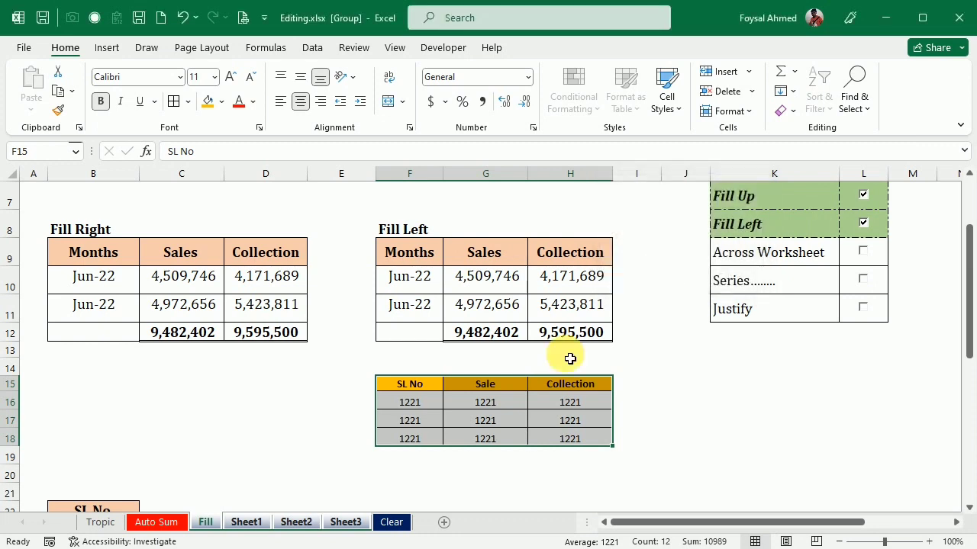
left_click(288, 523)
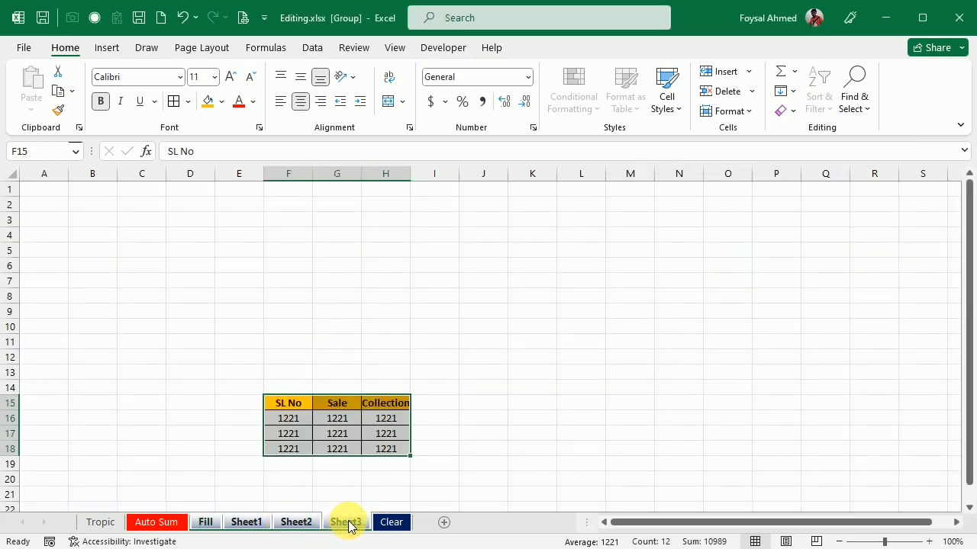
left_click(255, 525)
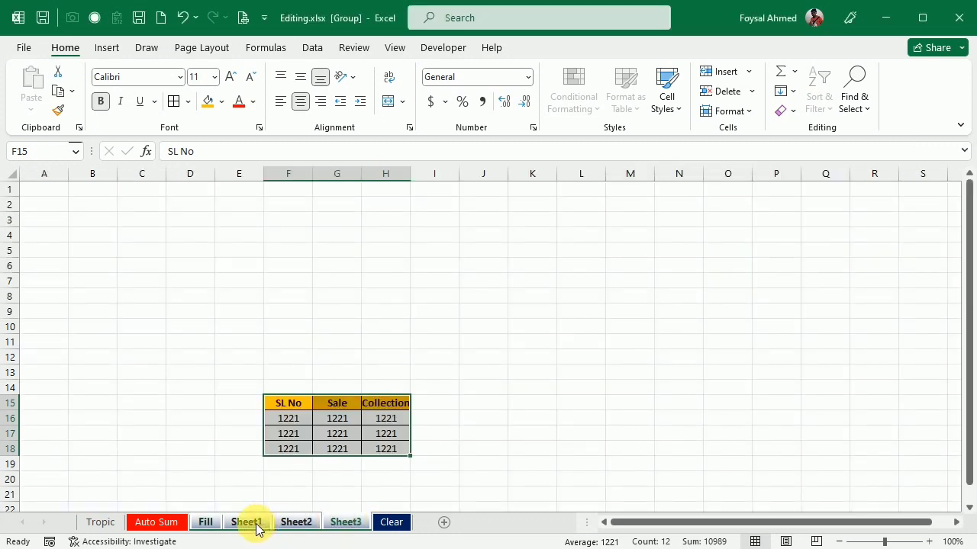
left_click(203, 522)
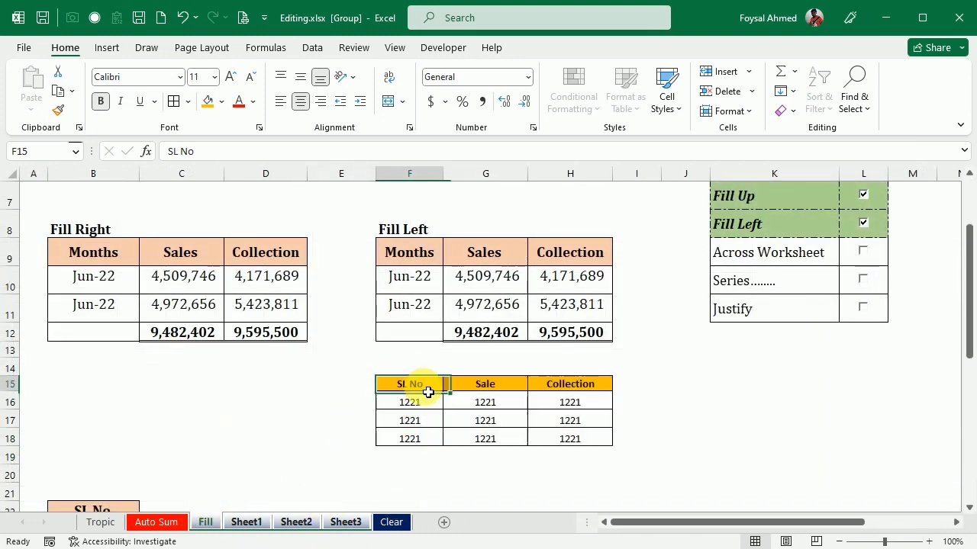
AutoSum columns F to H into row 20, giving totals of 3663.
left_click_drag(402, 387, 570, 418)
left_click(413, 406)
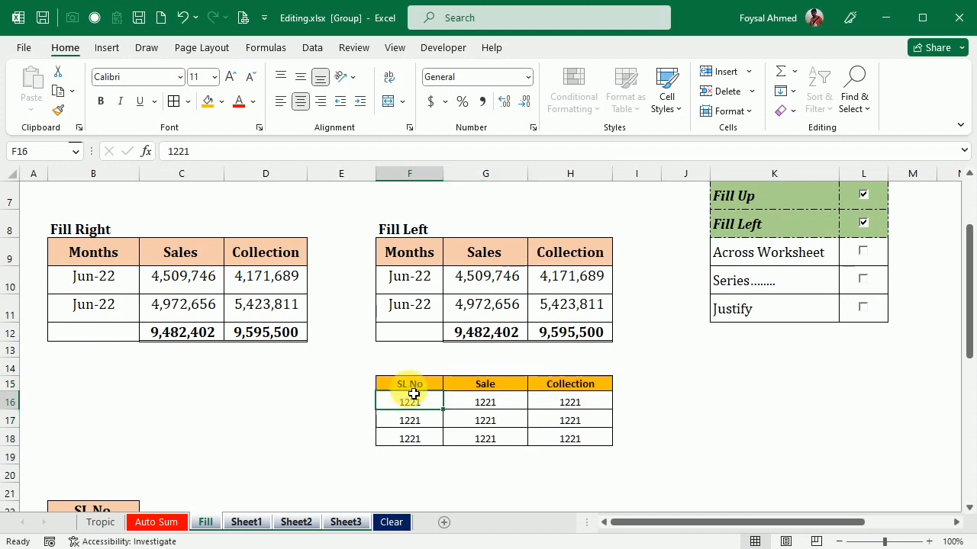
left_click_drag(408, 403, 579, 440)
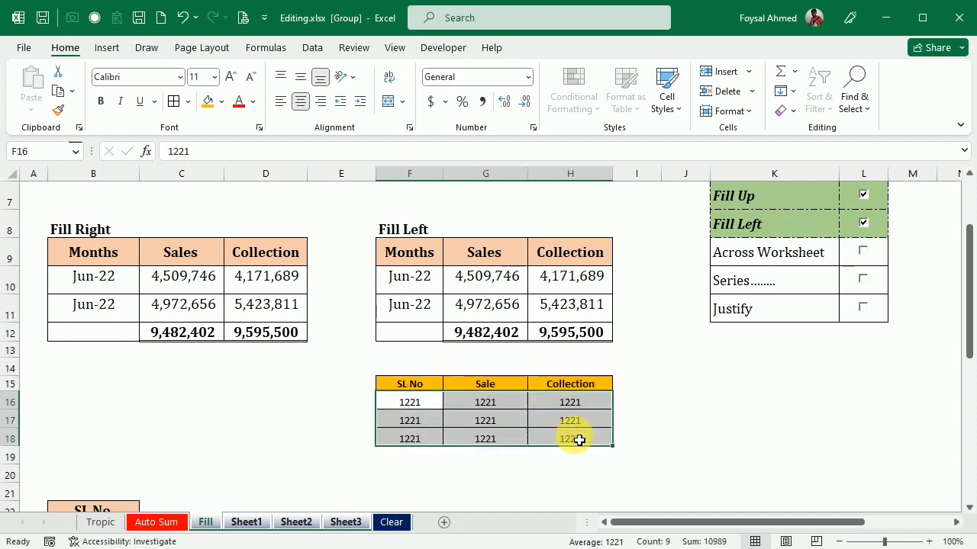
scroll(503, 472, "down", 1)
scroll(473, 434, "down", 1)
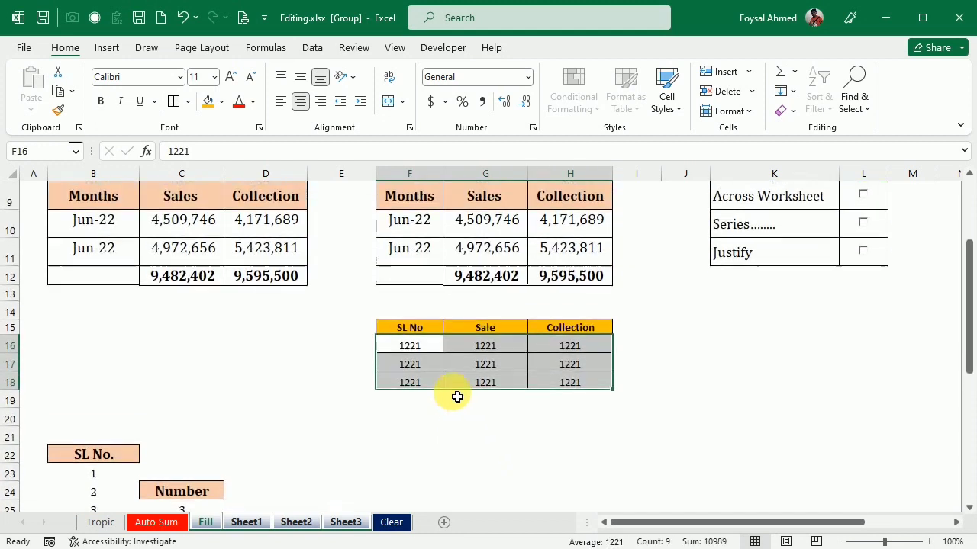
left_click(416, 418)
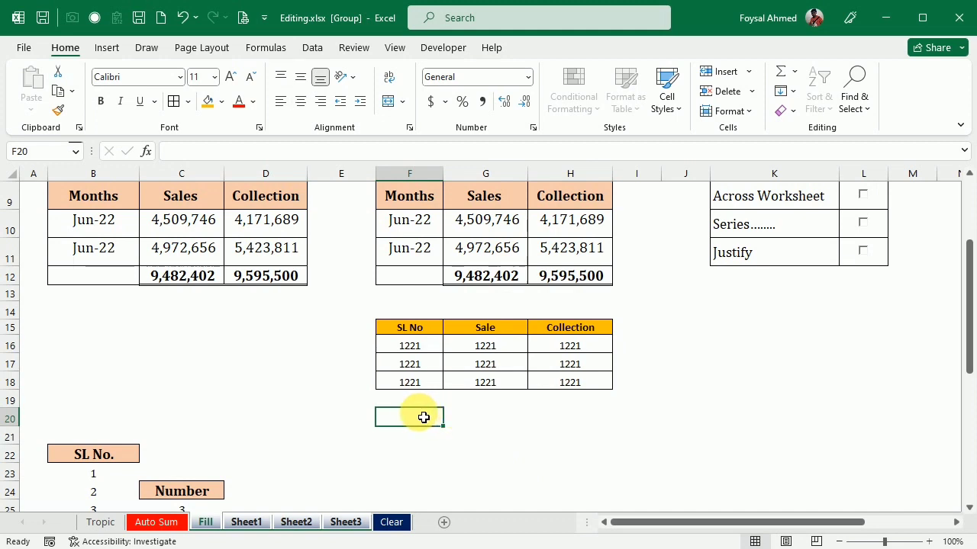
left_click_drag(421, 418, 600, 423)
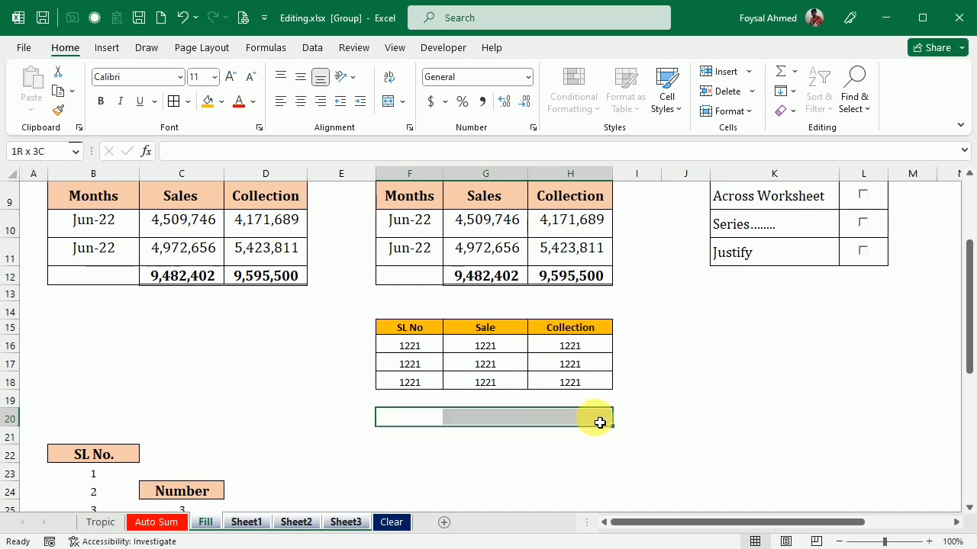
key("alt+equal")
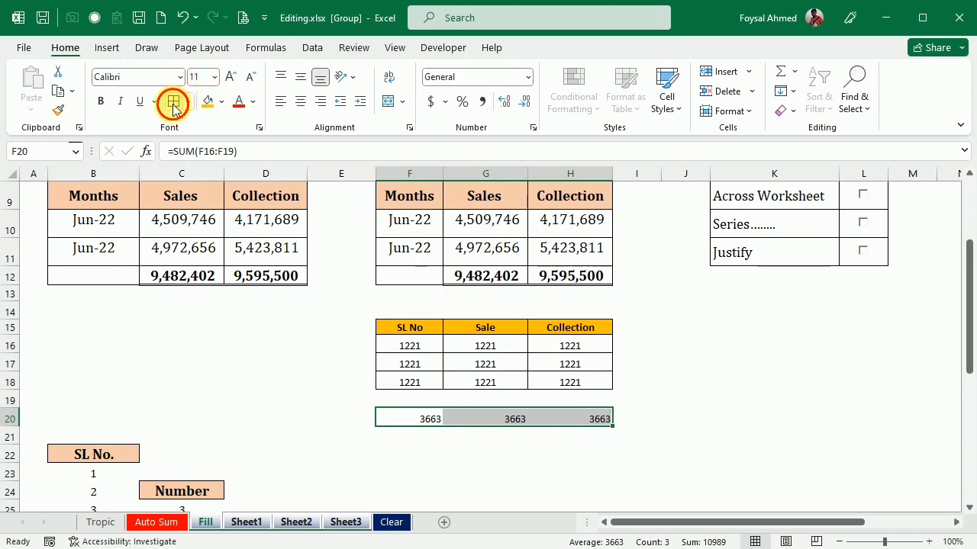
Give the totals row an orange fill and fill it across all grouped worksheets.
left_click(206, 105)
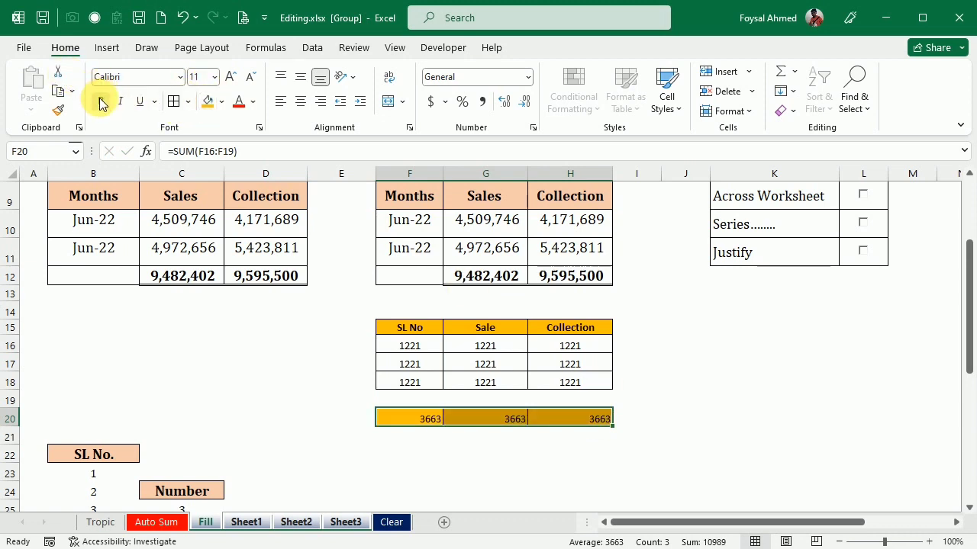
left_click(794, 93)
left_click(820, 196)
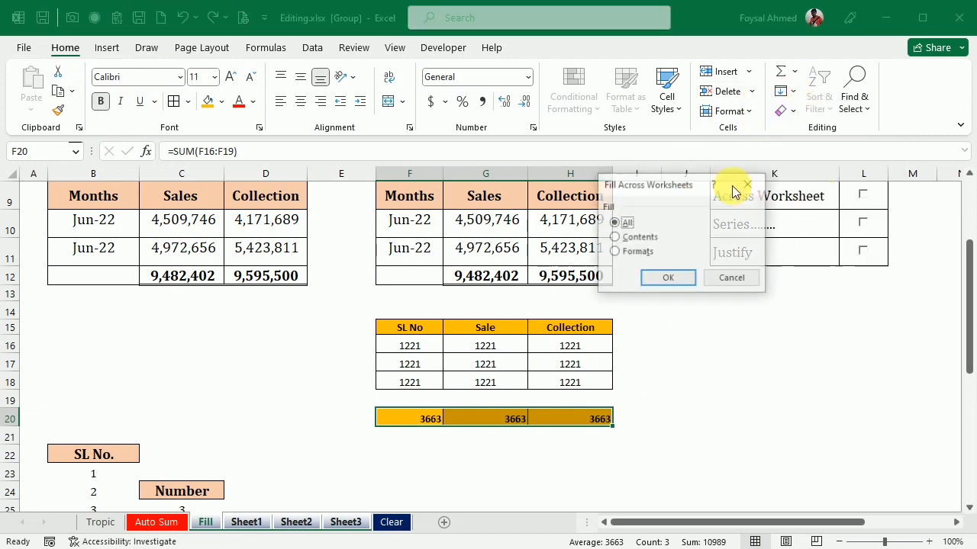
left_click(665, 279)
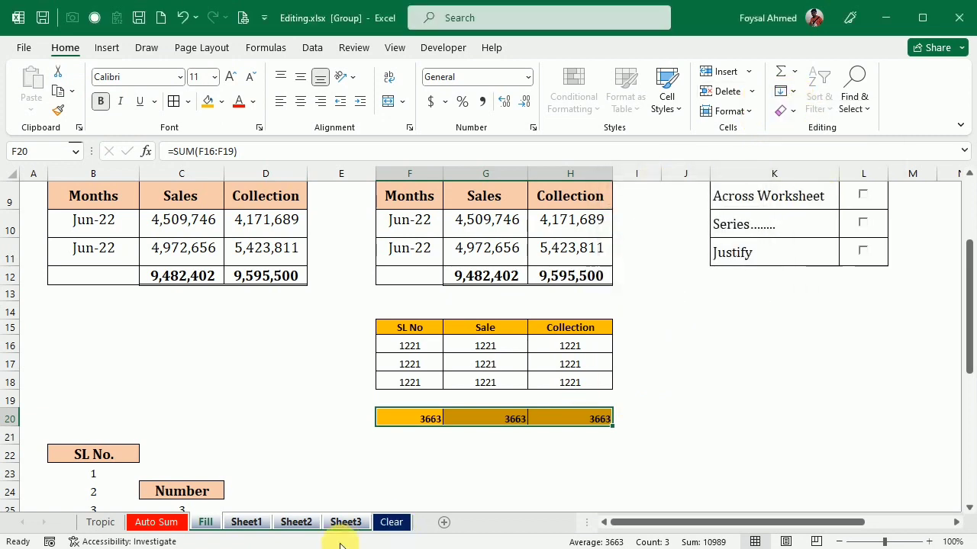
Verify the totals on Sheet1–Sheet3, then select the table area E15:H20 on the Fill sheet.
left_click(241, 525)
left_click(288, 530)
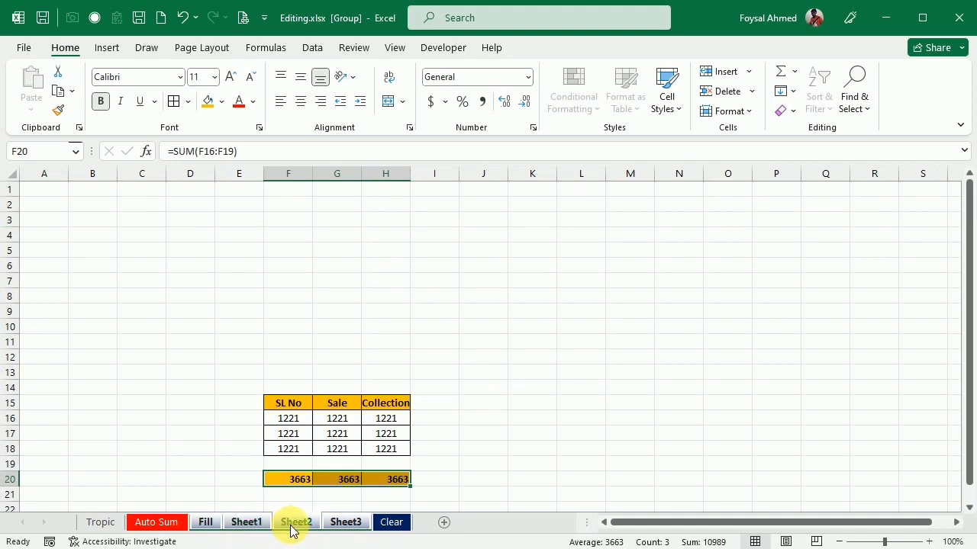
left_click(341, 526)
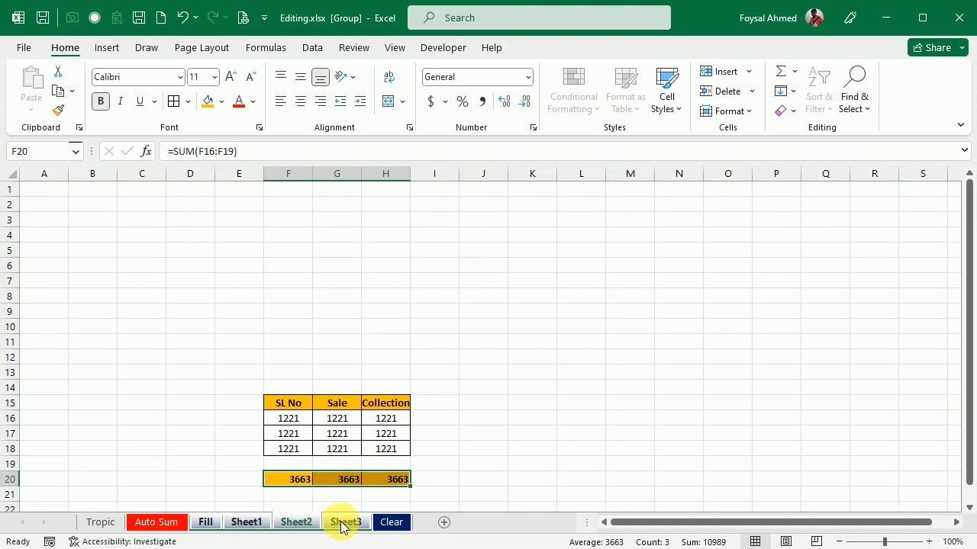
left_click(212, 527)
left_click(493, 457)
left_click_drag(316, 327, 606, 418)
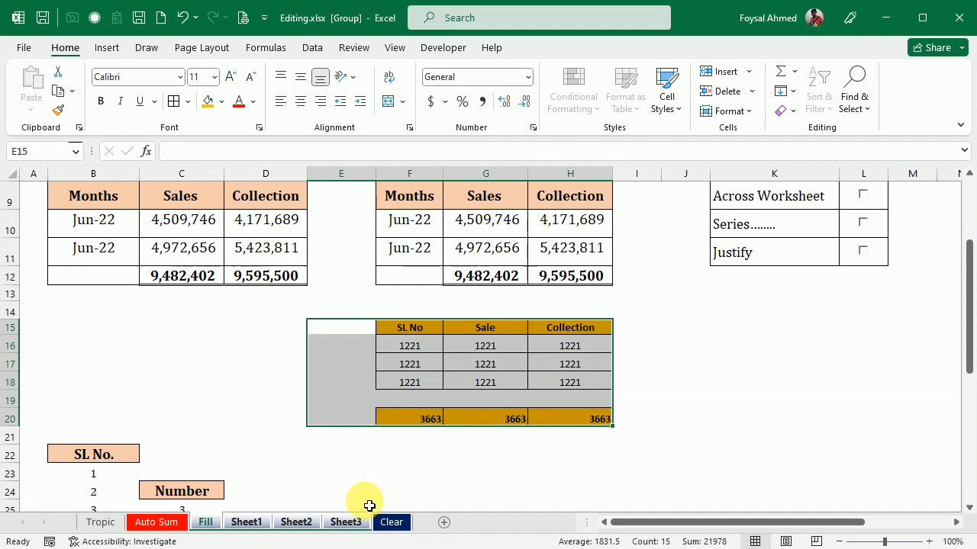
Clear the table from the grouped sheets and confirm Sheet1–Sheet3 are now empty.
key("Delete")
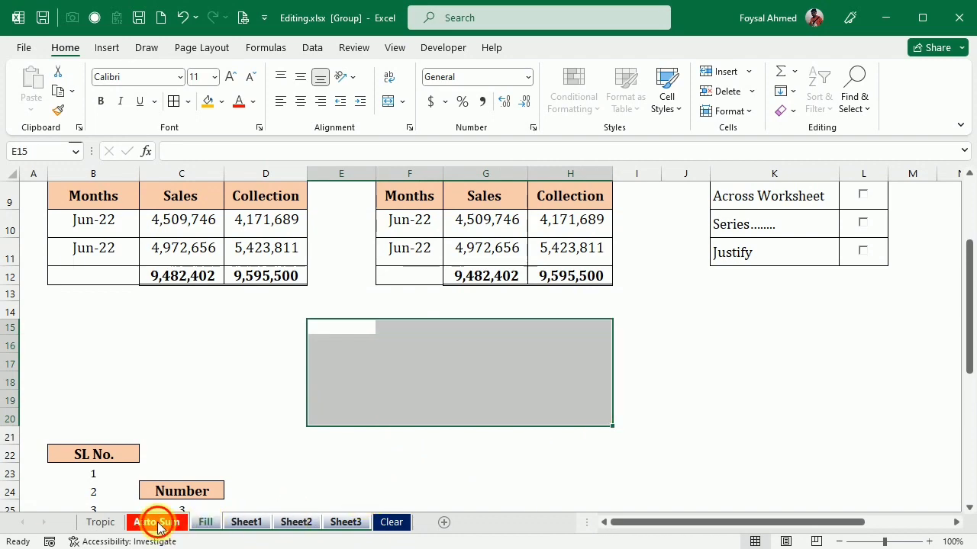
left_click(156, 523)
left_click(248, 523)
left_click(296, 523)
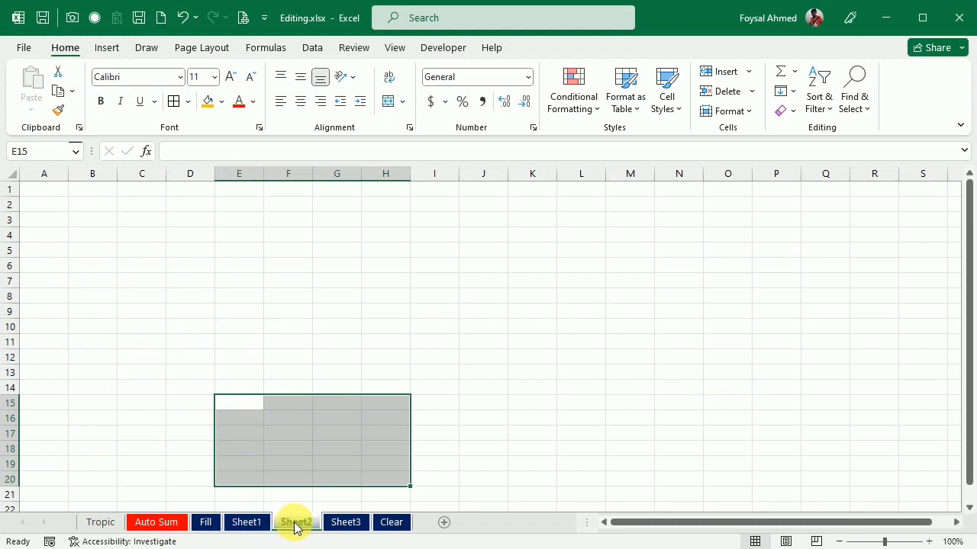
left_click(333, 525)
left_click(206, 525)
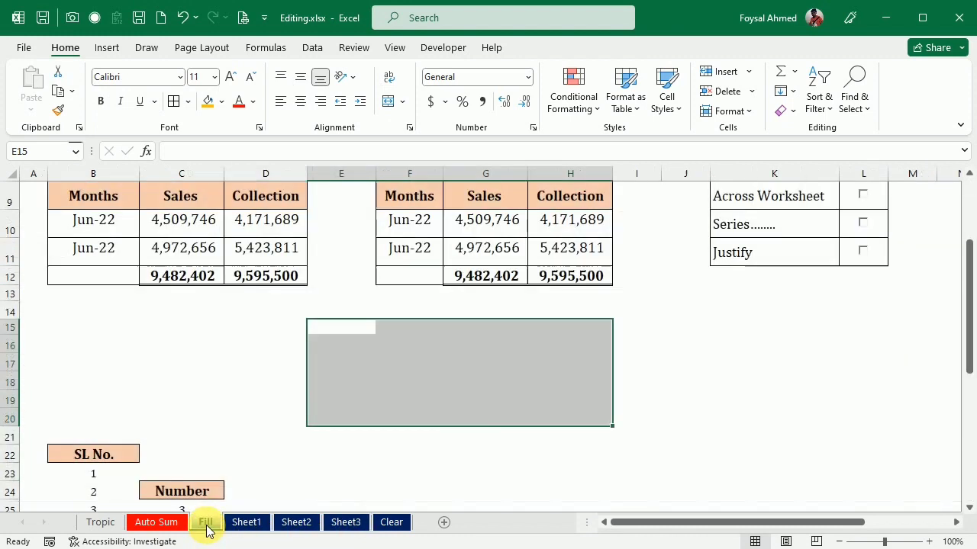
Permanently delete Sheet2, Sheet3 and Sheet1.
left_click(295, 524)
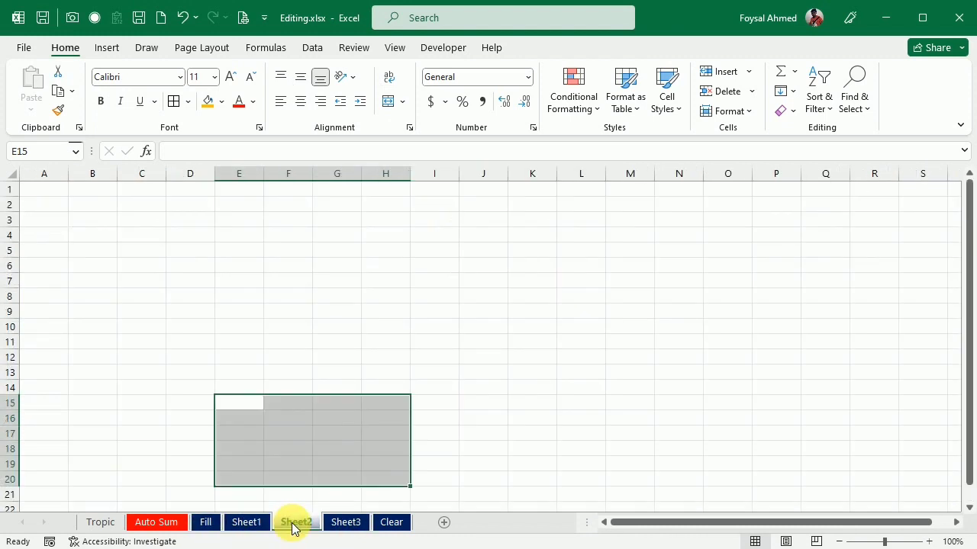
right_click(295, 523)
left_click(339, 336)
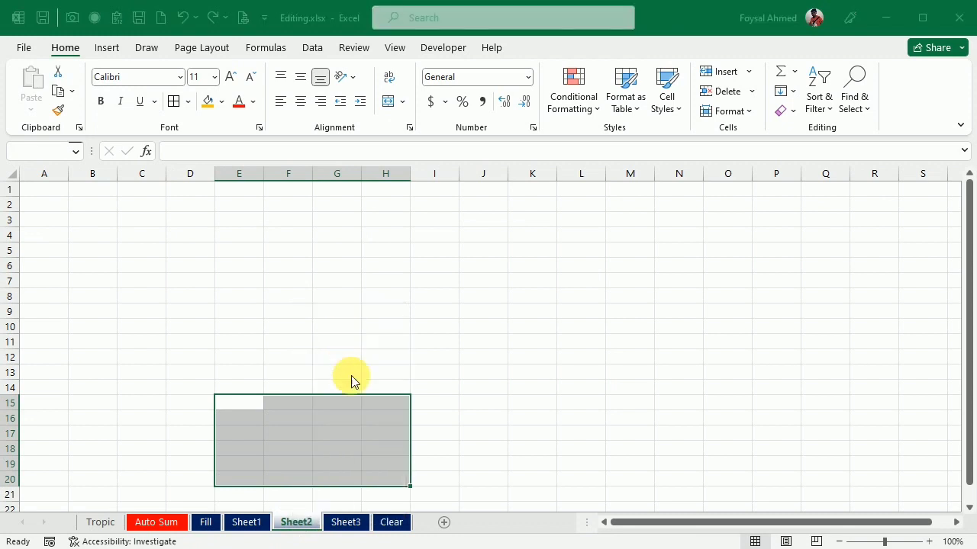
left_click(482, 333)
right_click(282, 526)
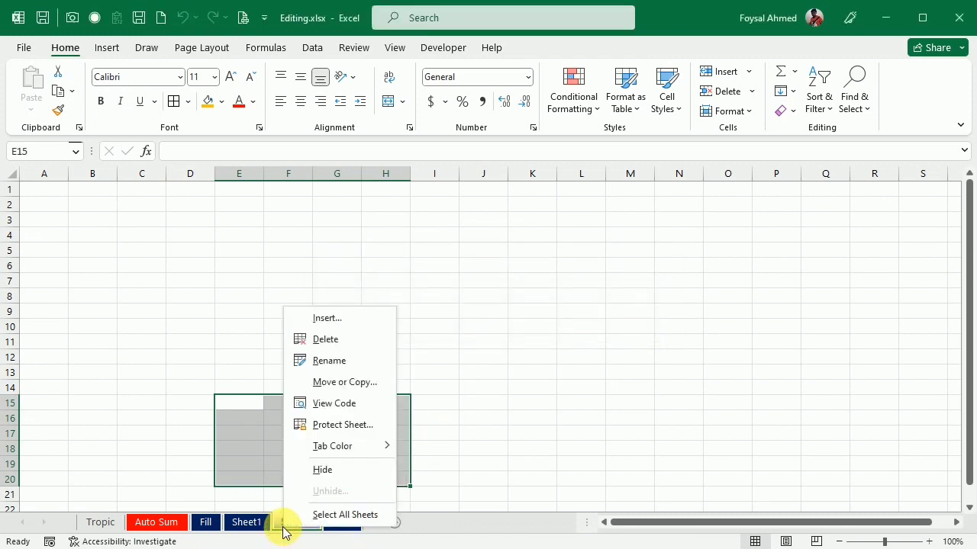
left_click(332, 335)
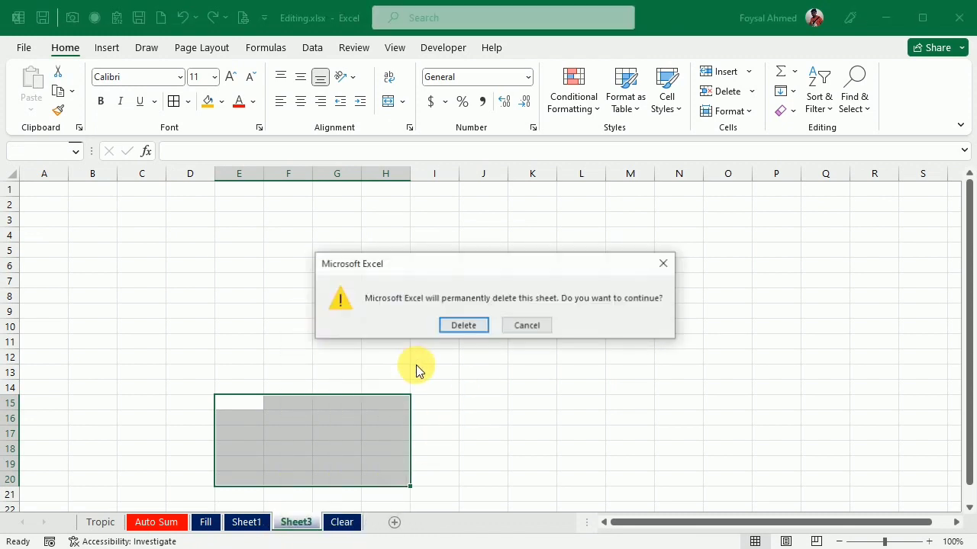
left_click(464, 327)
right_click(251, 524)
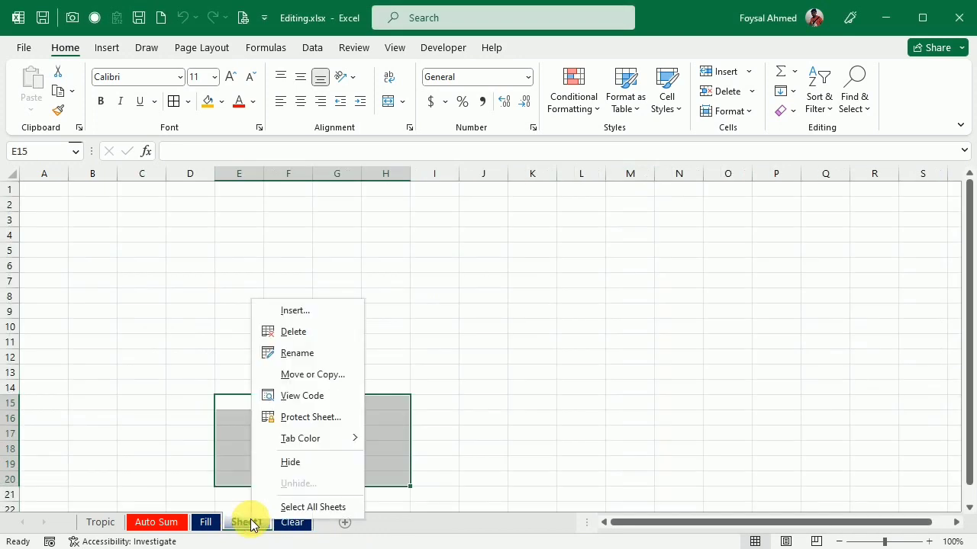
left_click(290, 334)
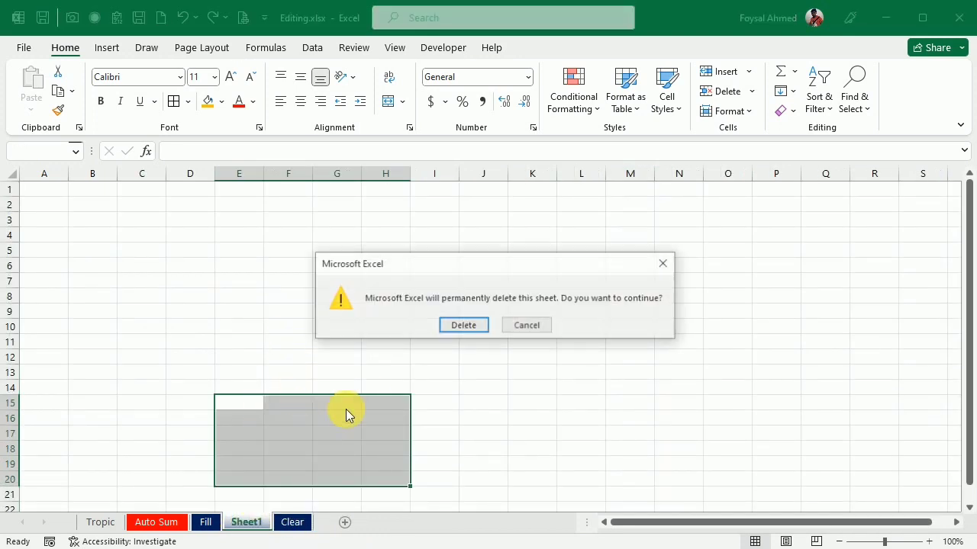
left_click(473, 331)
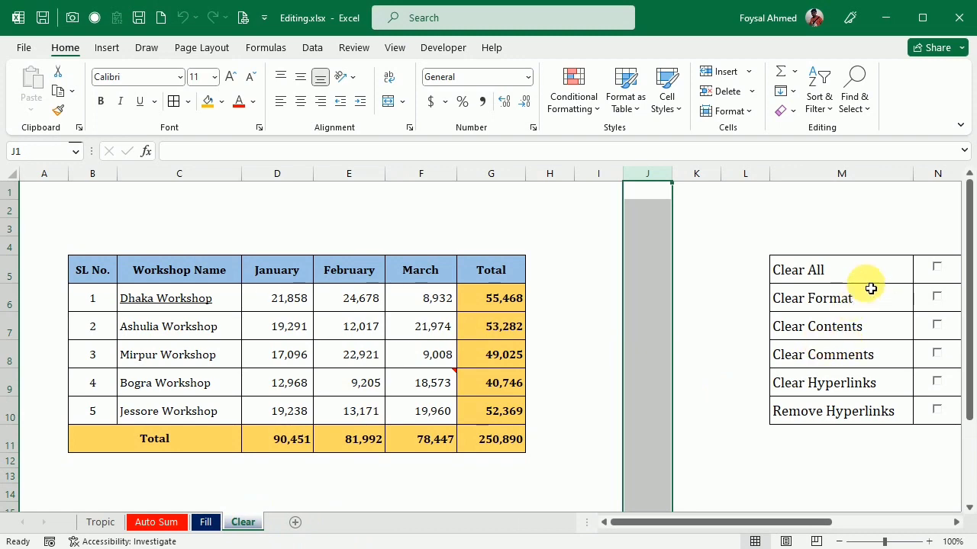
Tick the Across Worksheet item in the Fill sheet's checklist.
left_click(205, 522)
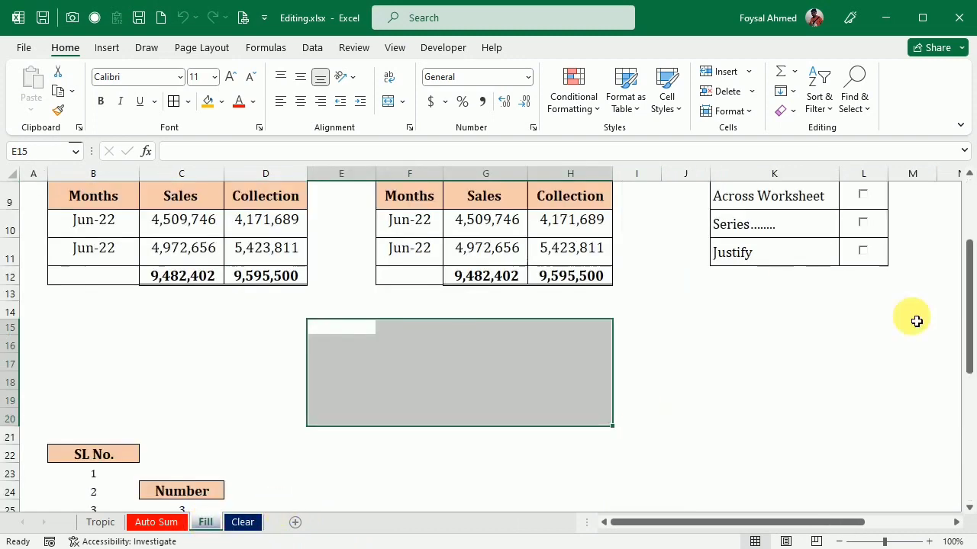
scroll(872, 327, "up", 2)
left_click(863, 347)
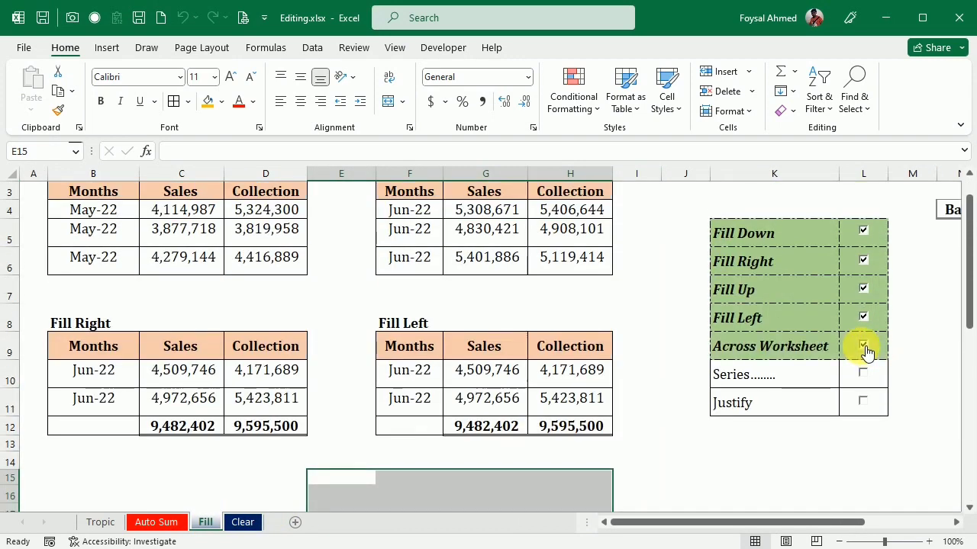
left_click(685, 461)
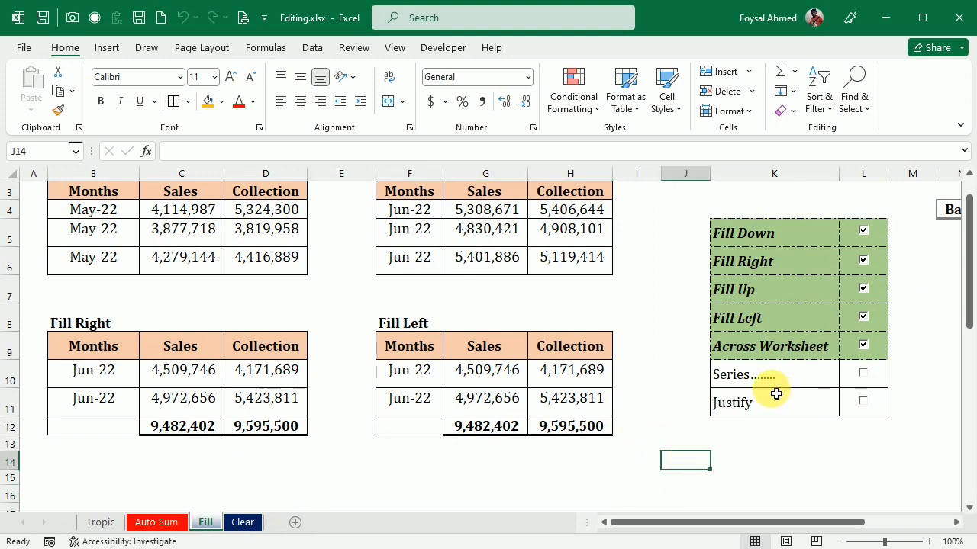
left_click(792, 92)
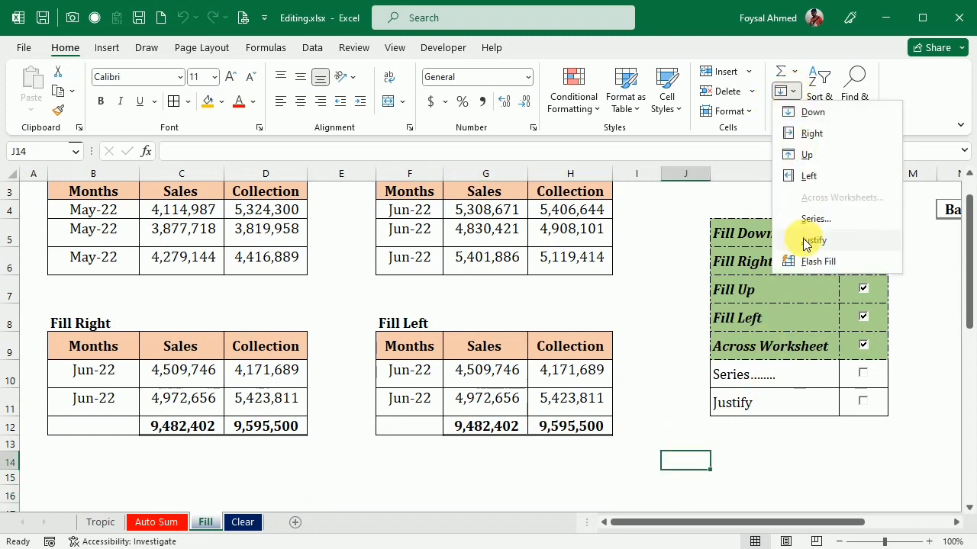
Clear the SL No. values in B23:B33 and the Number values in C25:C35.
left_click(641, 321)
scroll(586, 305, "down", 1)
scroll(586, 305, "down", 3)
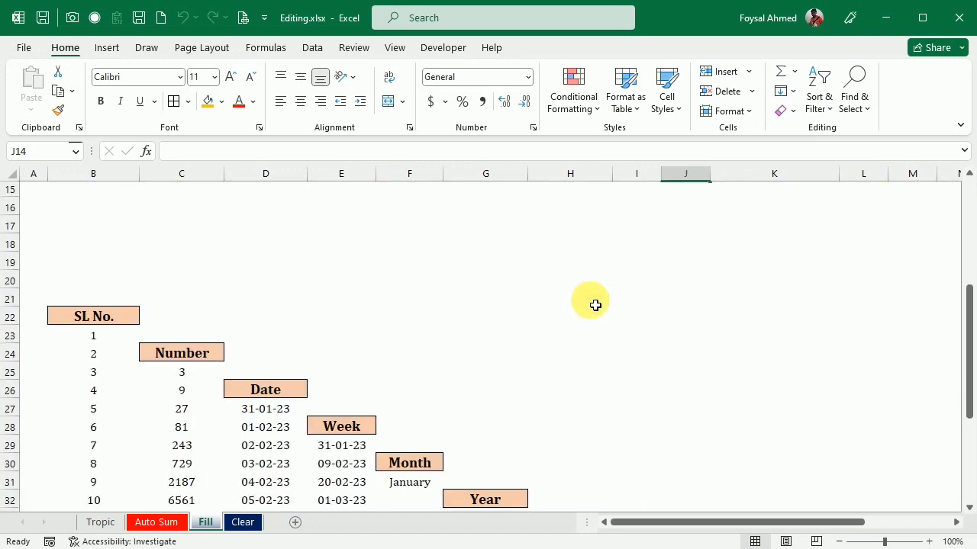
scroll(120, 239, "down", 3)
scroll(120, 272, "up", 1)
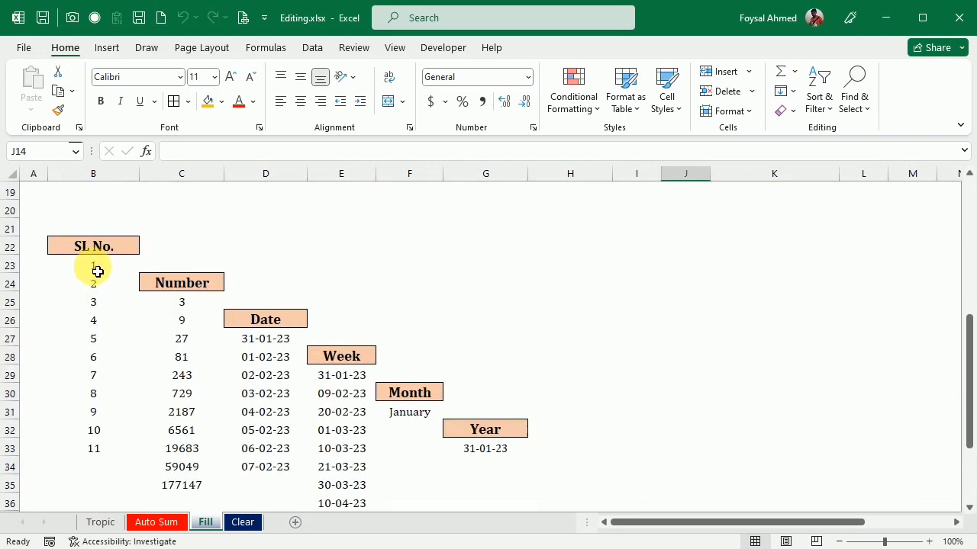
left_click_drag(93, 266, 99, 458)
key("Delete")
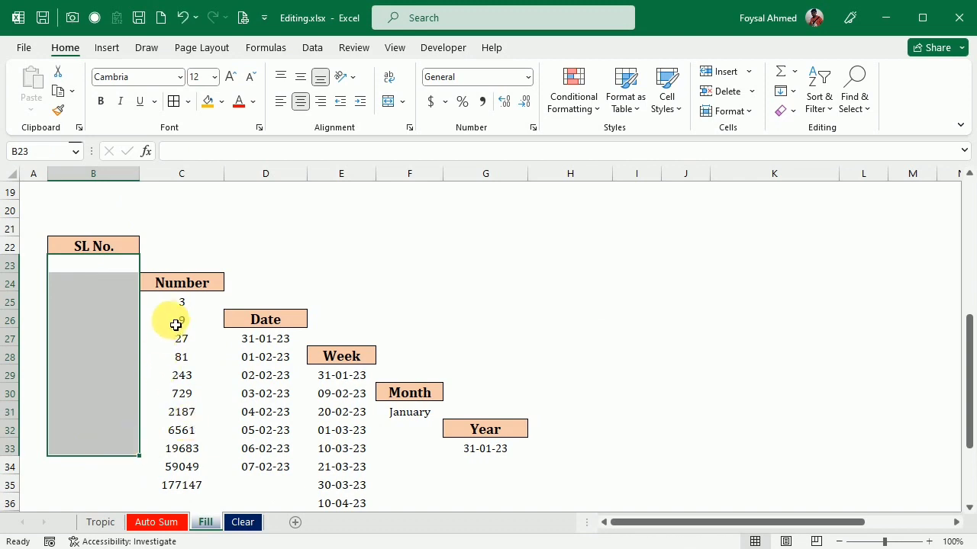
left_click_drag(185, 307, 186, 488)
key("Delete")
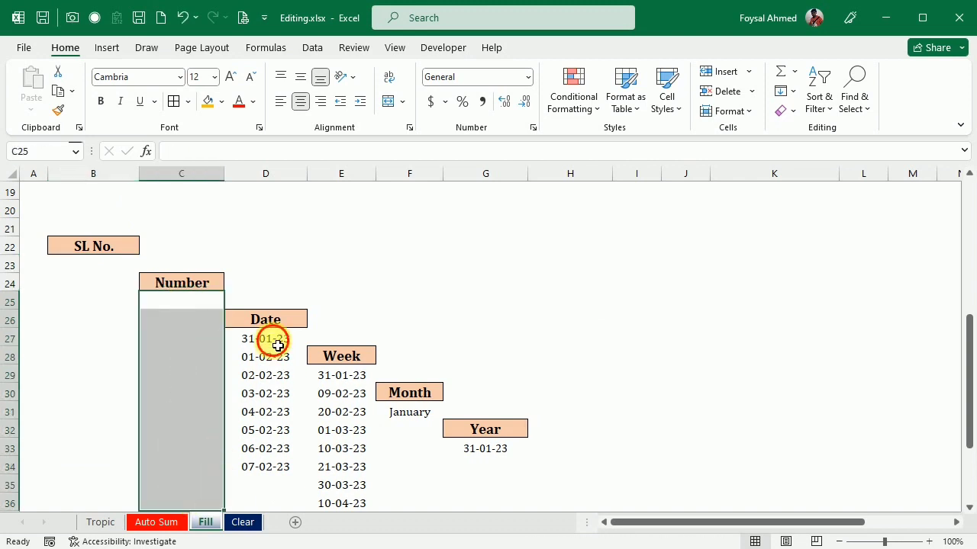
Clear the Date (D27:D34), Week (E29:E36), Year (G33) and Month (F31) values.
left_click_drag(272, 342, 279, 480)
key("Delete")
left_click_drag(352, 376, 348, 504)
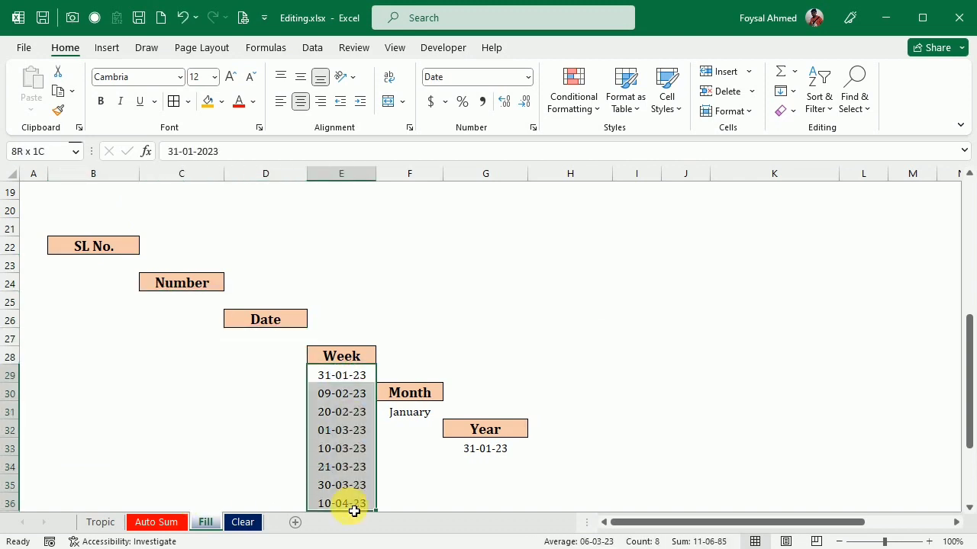
key("Delete")
left_click(496, 448)
key("Delete")
left_click(400, 416)
key("Delete")
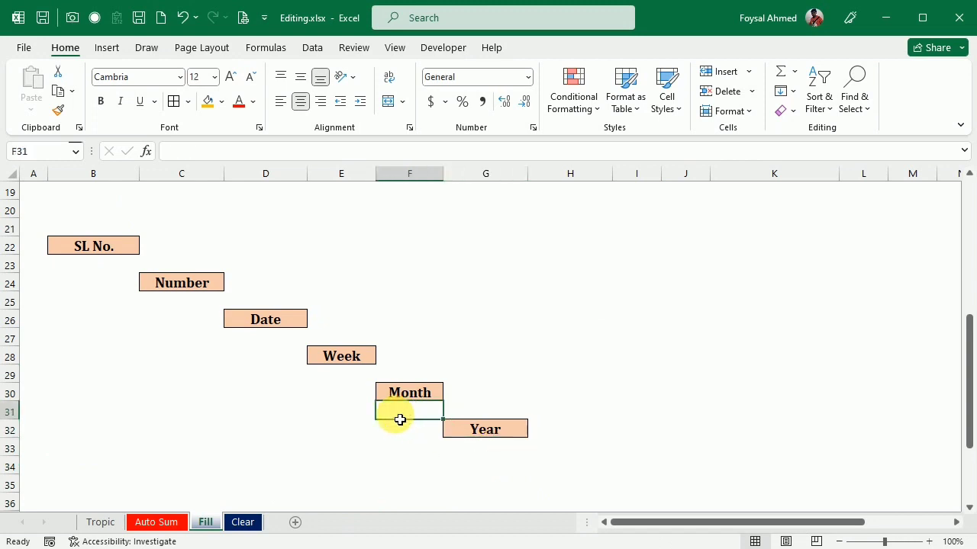
scroll(405, 412, "up", 1)
scroll(196, 312, "down", 3)
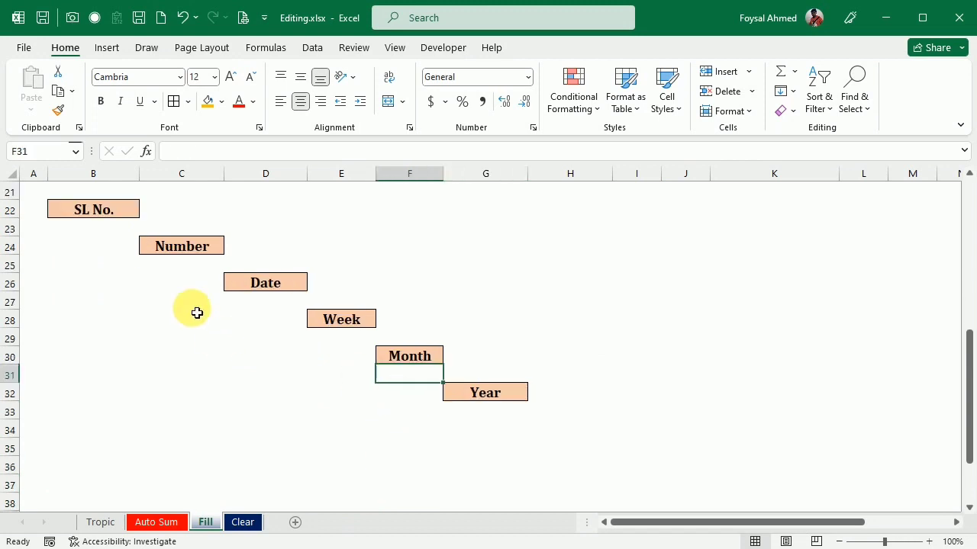
Enter the starting value 1 in B23 under SL No.
left_click(112, 233)
type("1")
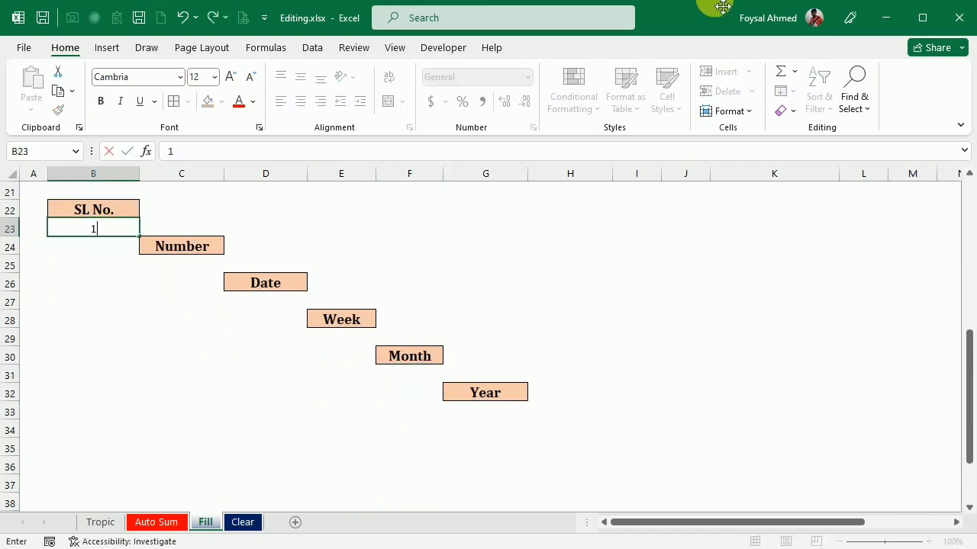
key("Return")
Try a row-wise series from B23 with stop value 20, then undo it.
left_click(93, 229)
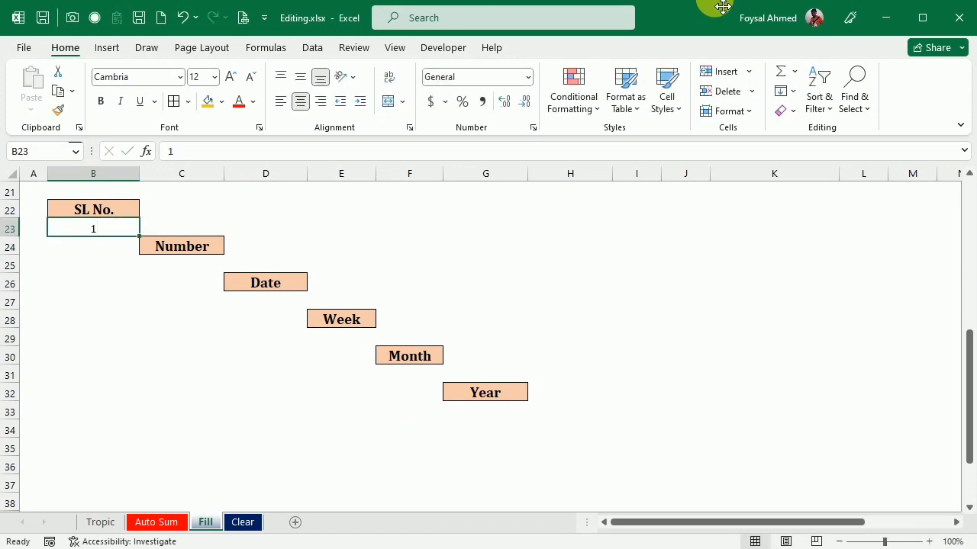
left_click(784, 91)
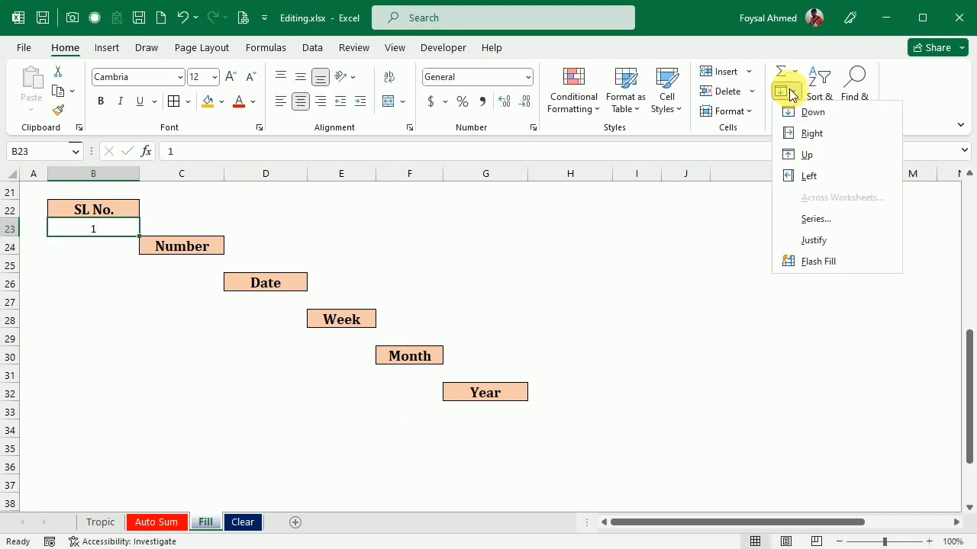
left_click(816, 219)
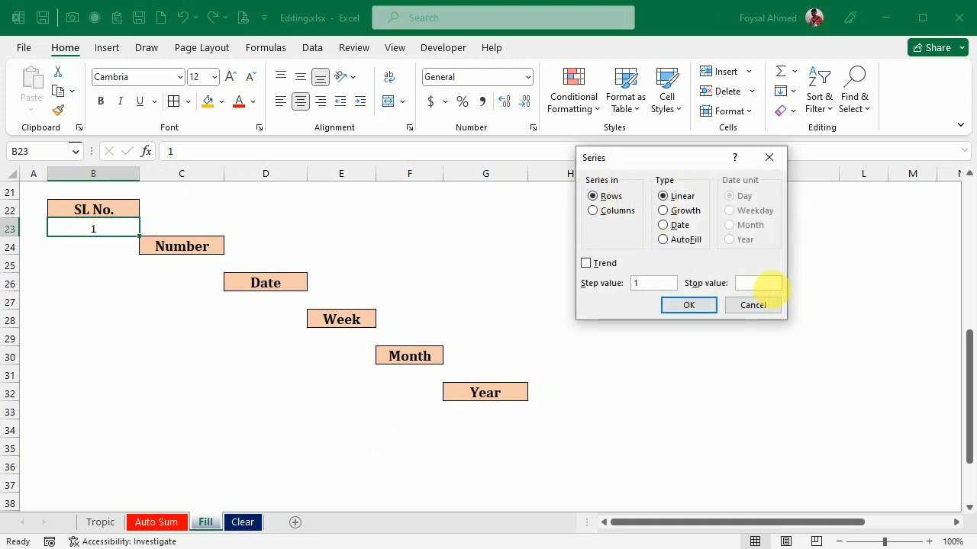
left_click(740, 279)
type("2")
type("0")
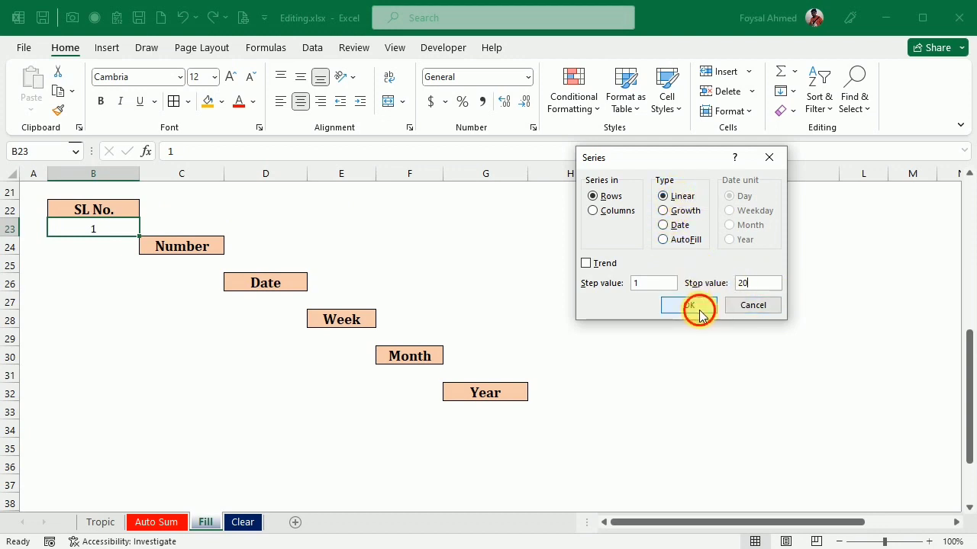
left_click(700, 313)
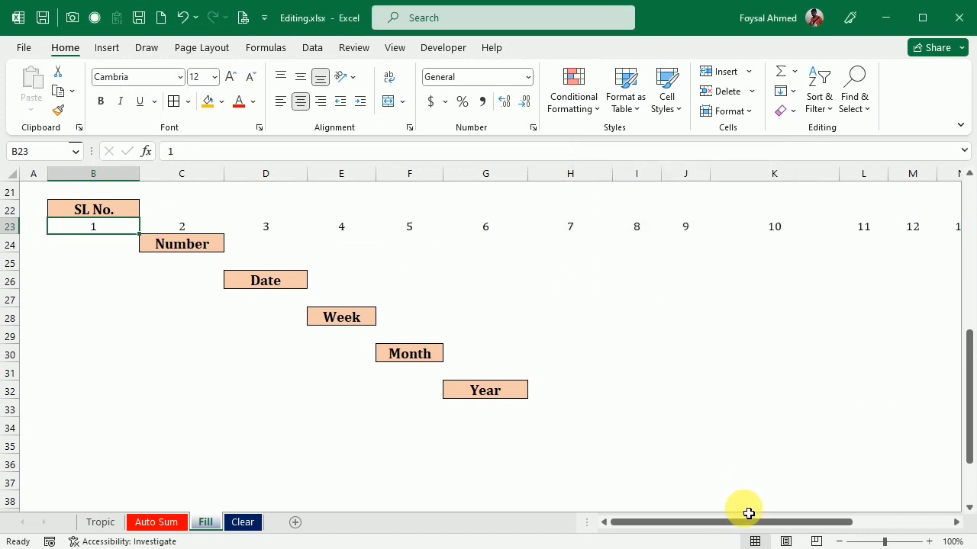
mouse_move(735, 522)
left_mouse_down()
mouse_move(874, 526)
mouse_move(538, 497)
left_mouse_up()
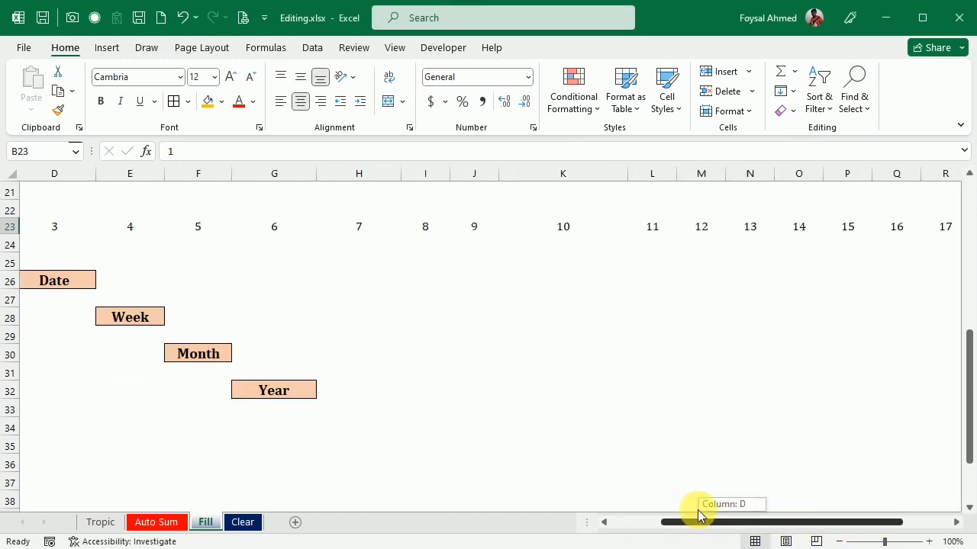
key("ctrl+z")
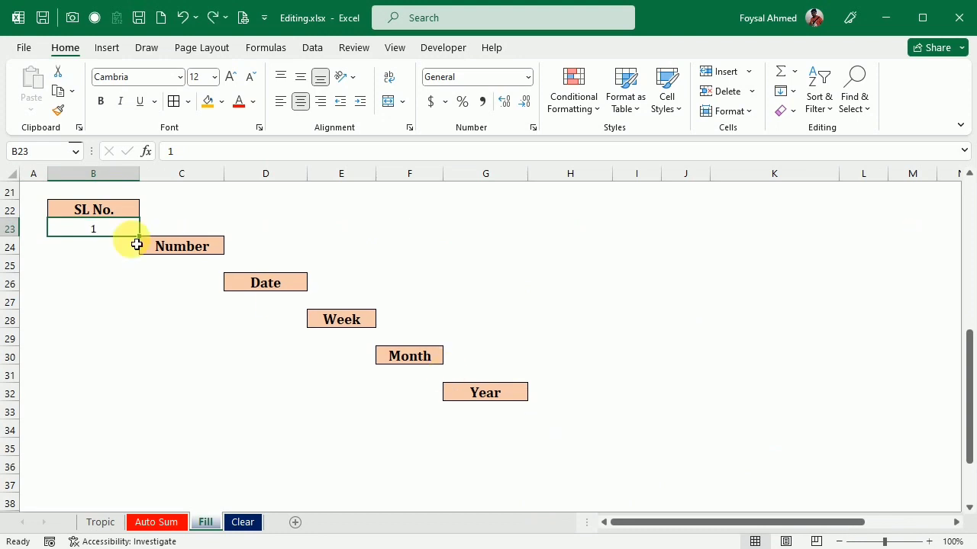
left_click(795, 92)
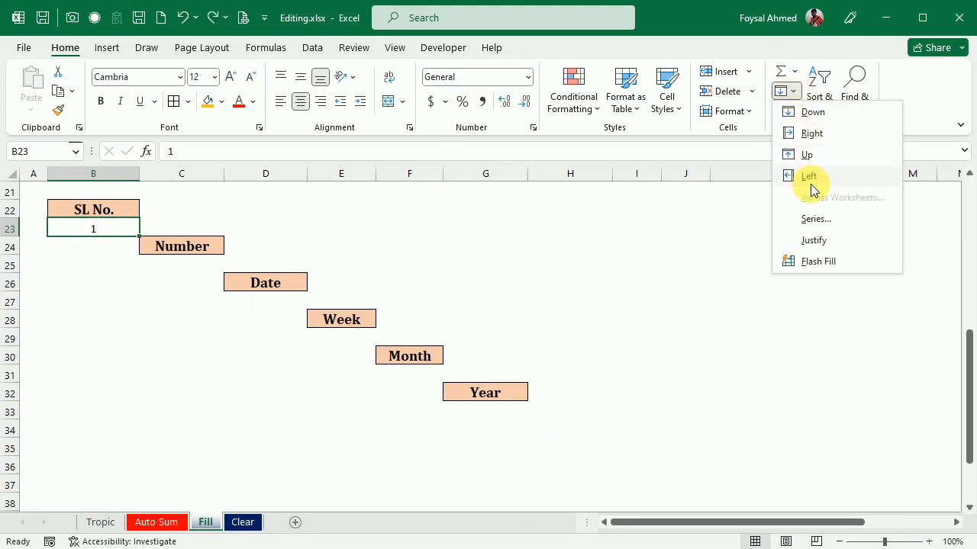
left_click(816, 220)
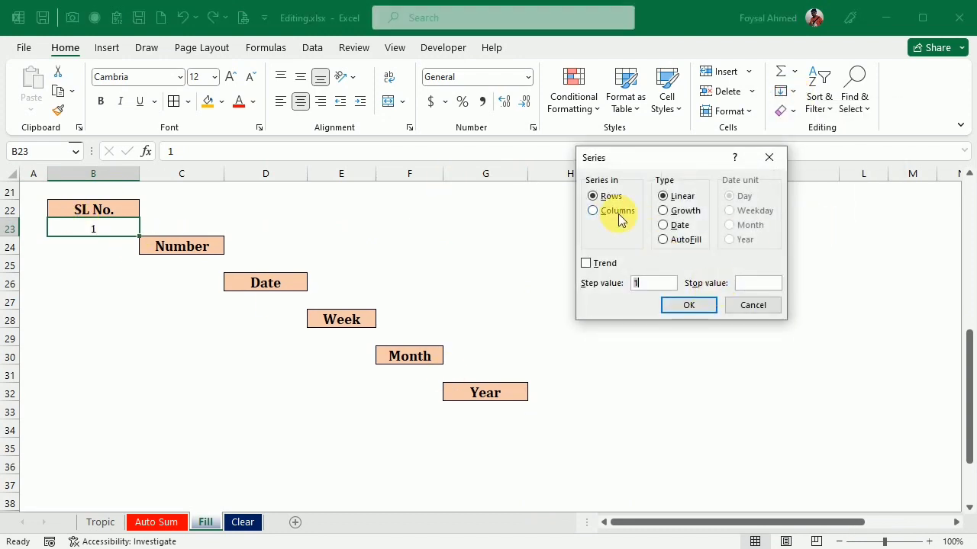
left_click(592, 211)
type("500")
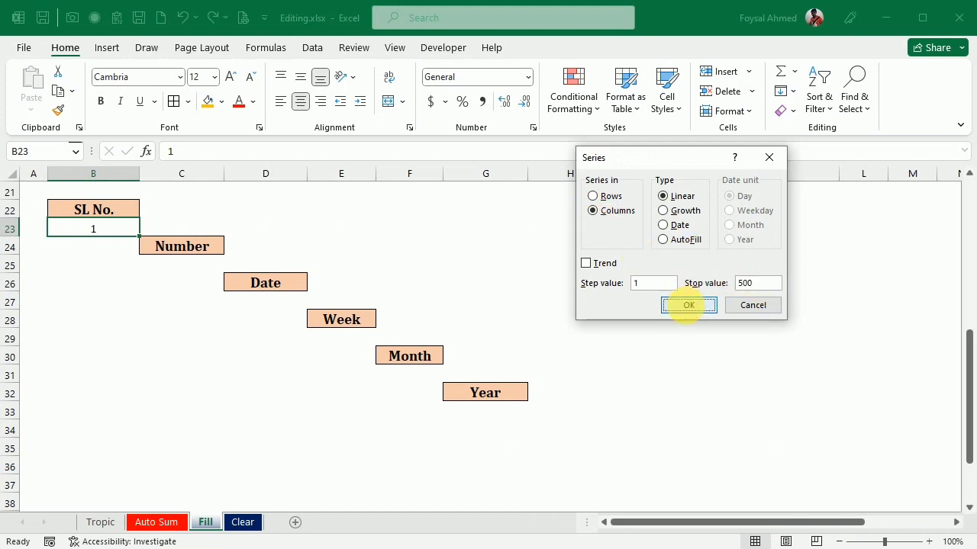
left_click(688, 305)
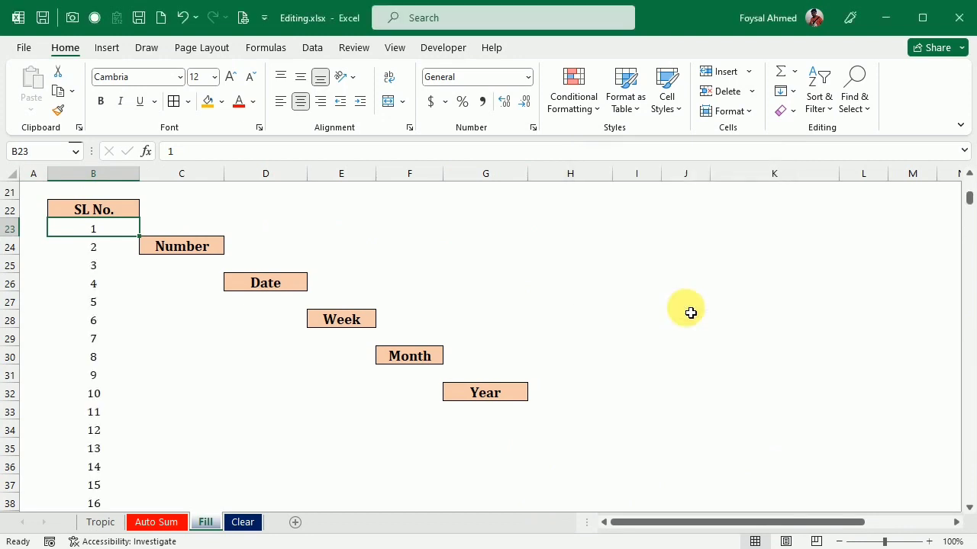
left_click_drag(967, 200, 969, 496)
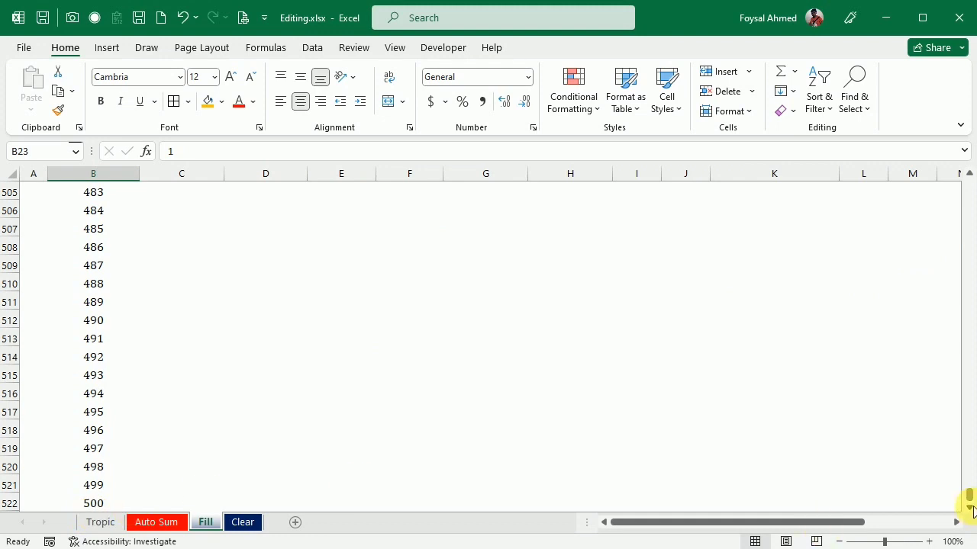
left_click_drag(969, 496, 964, 199)
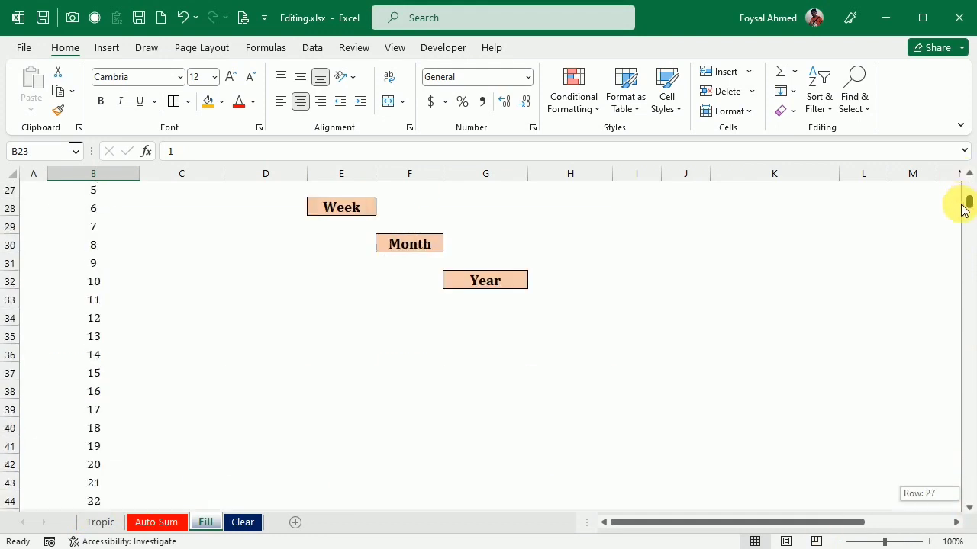
key("ctrl+z")
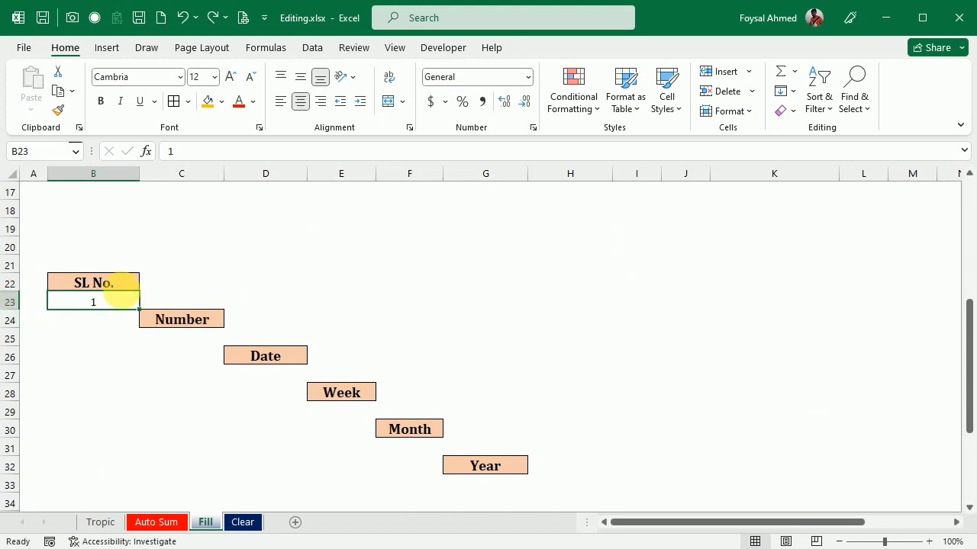
Enter 5 in C25 and select C25:C32 for the series.
left_click(187, 345)
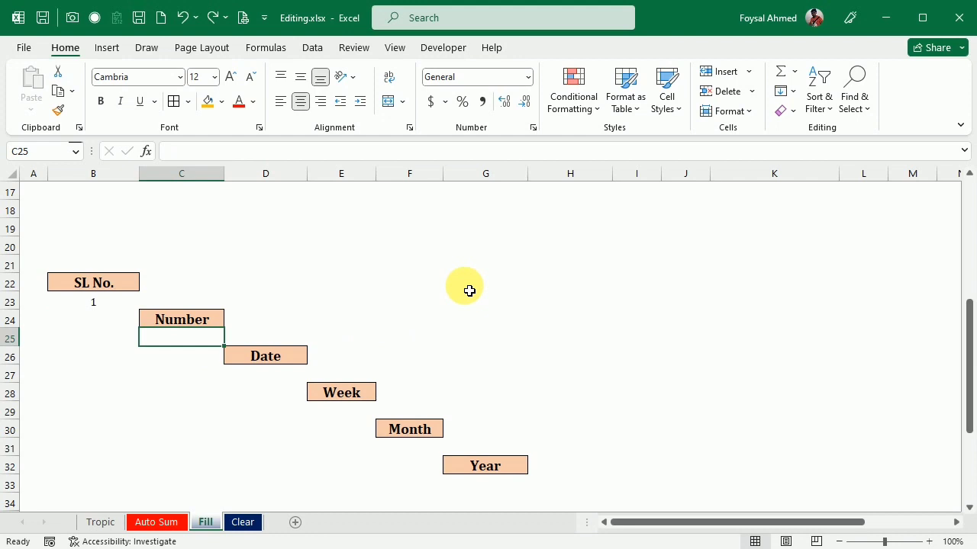
type("5")
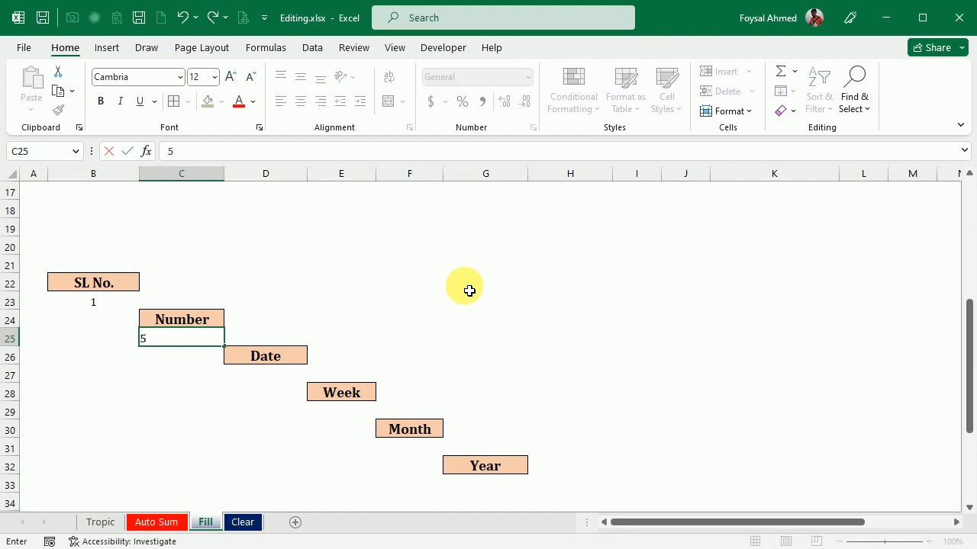
key("Return")
key("Up")
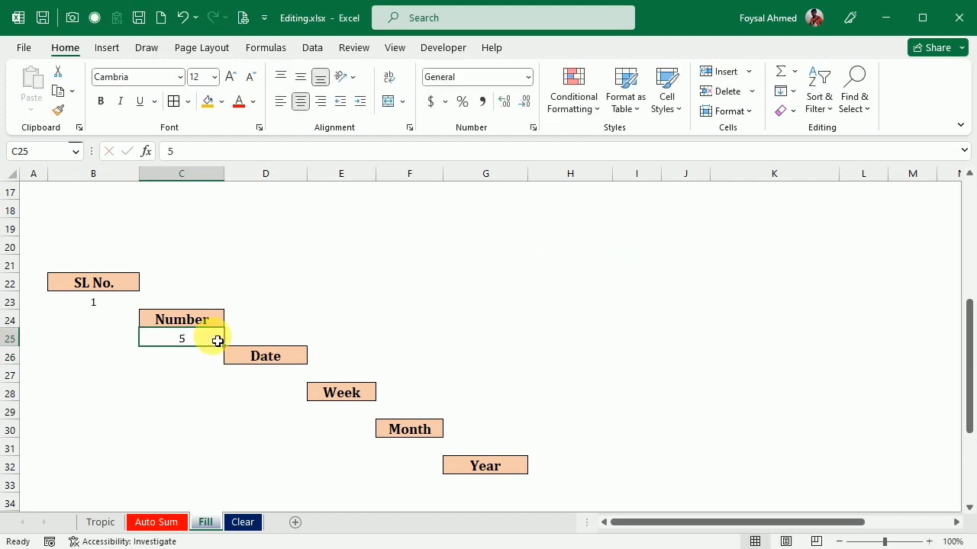
left_click_drag(217, 341, 203, 477)
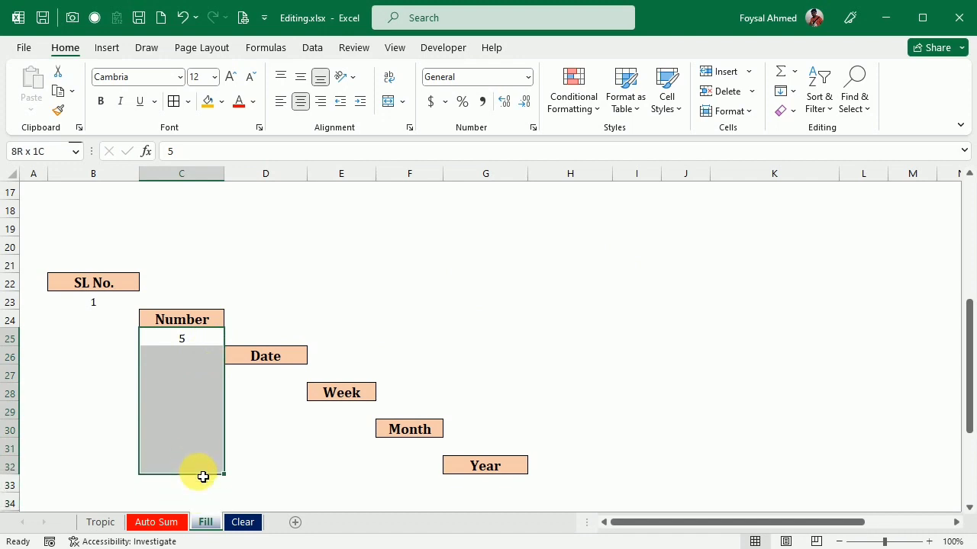
Apply a growth series with step 2 to C25:C32, then undo it.
scroll(331, 426, "down", 2)
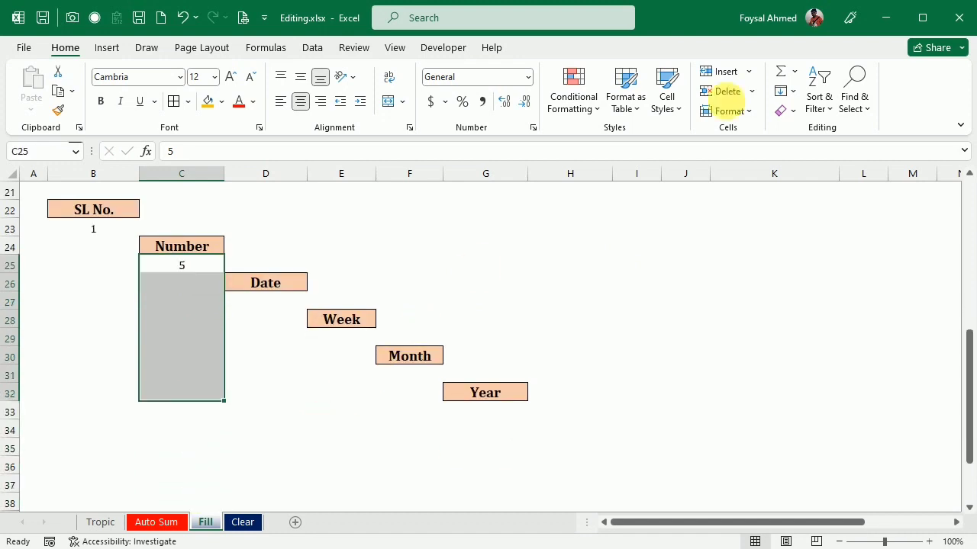
left_click(782, 91)
left_click(813, 226)
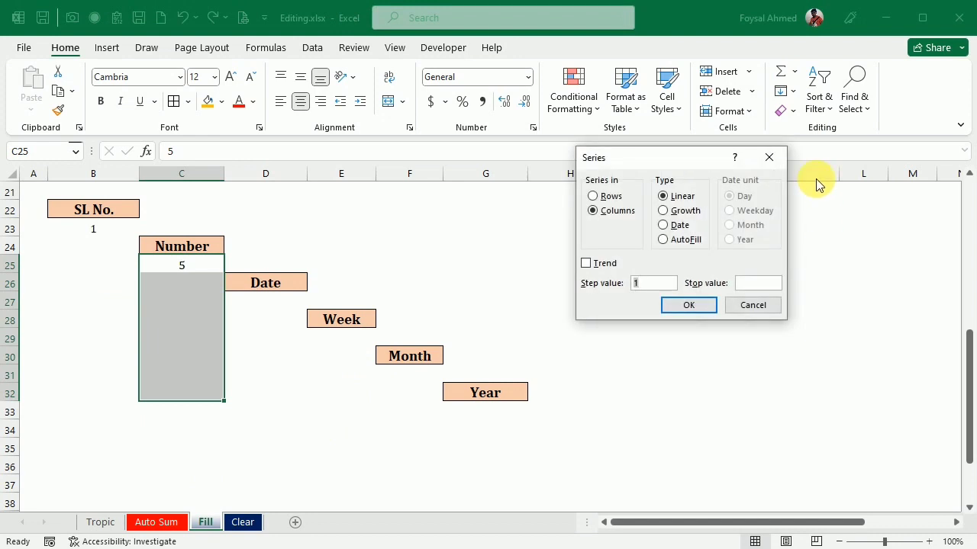
left_click(663, 211)
type("2")
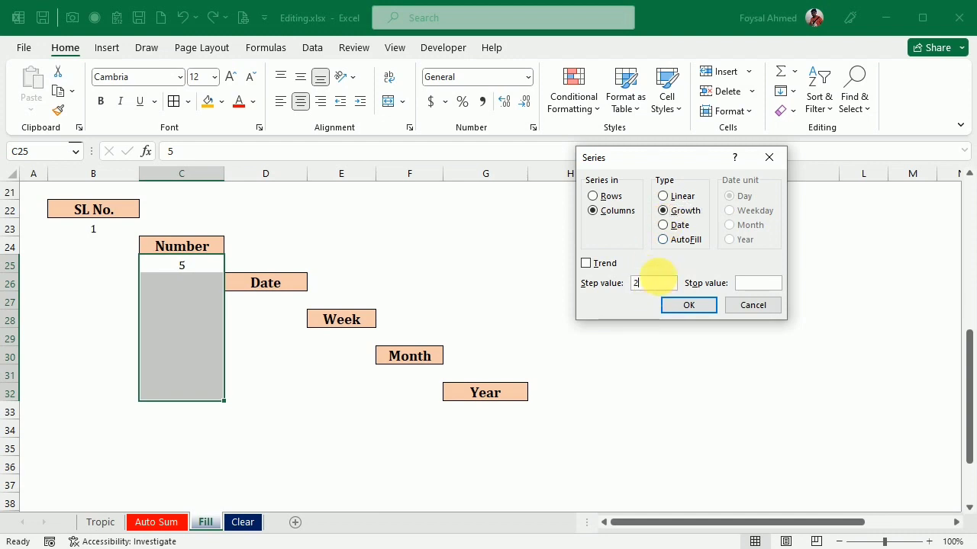
left_click(685, 308)
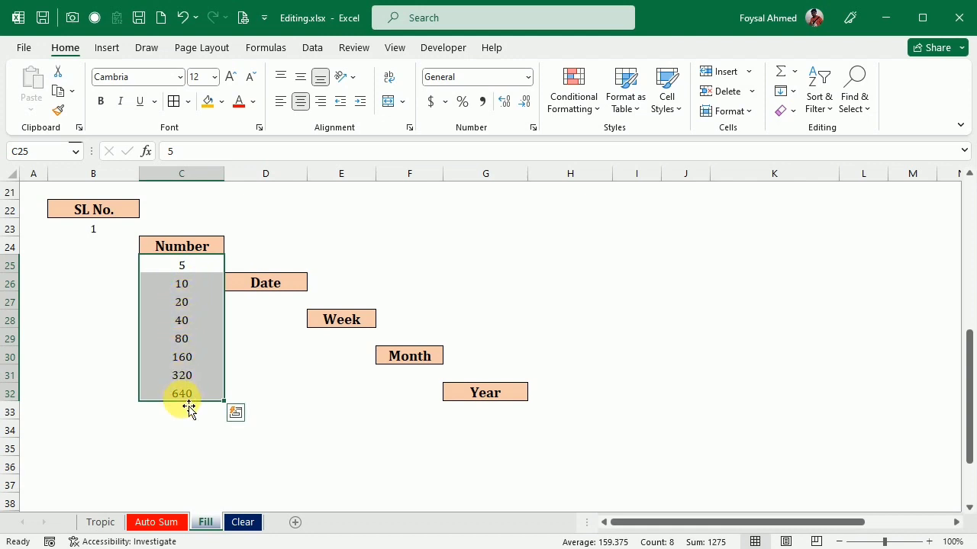
key("ctrl+z")
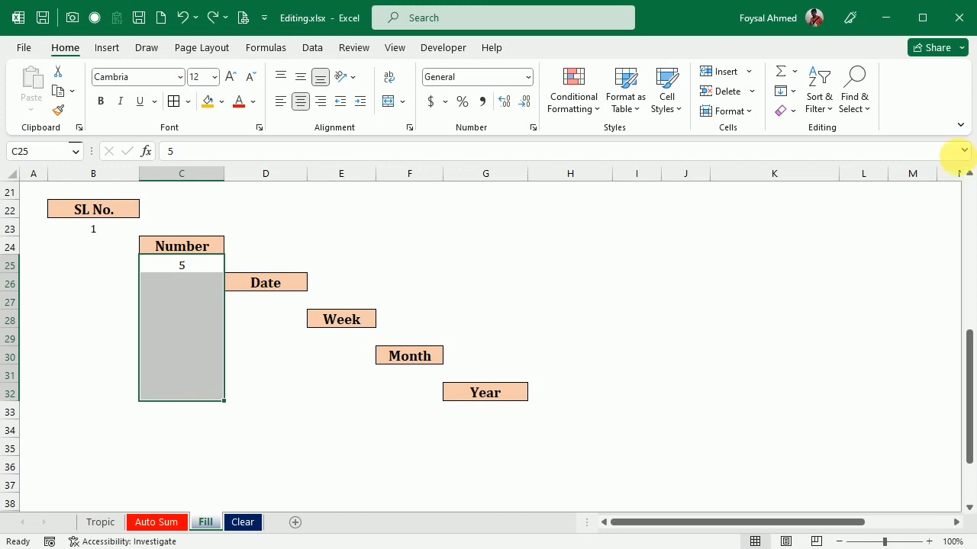
Reapply the growth series with step 5, producing 5 up to 390625.
left_click(793, 91)
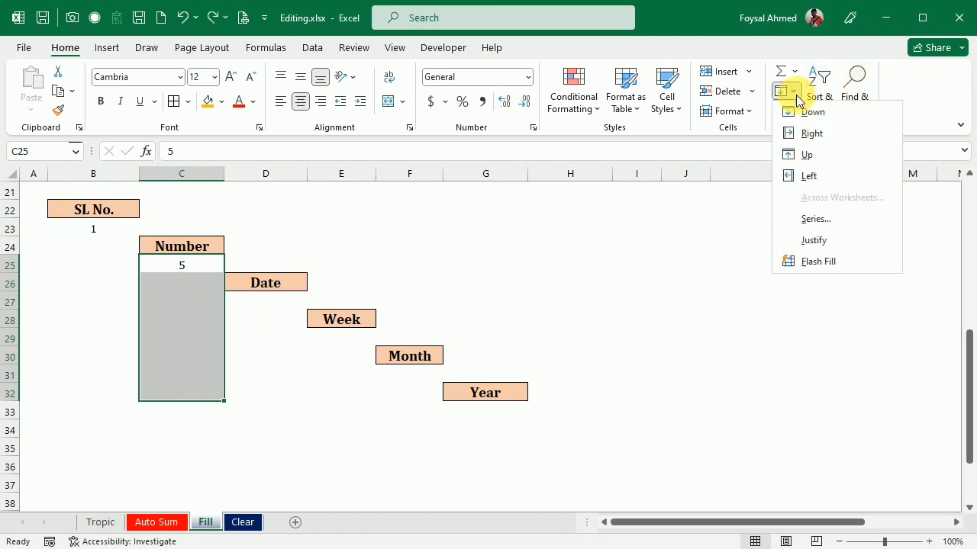
left_click(814, 220)
type("5")
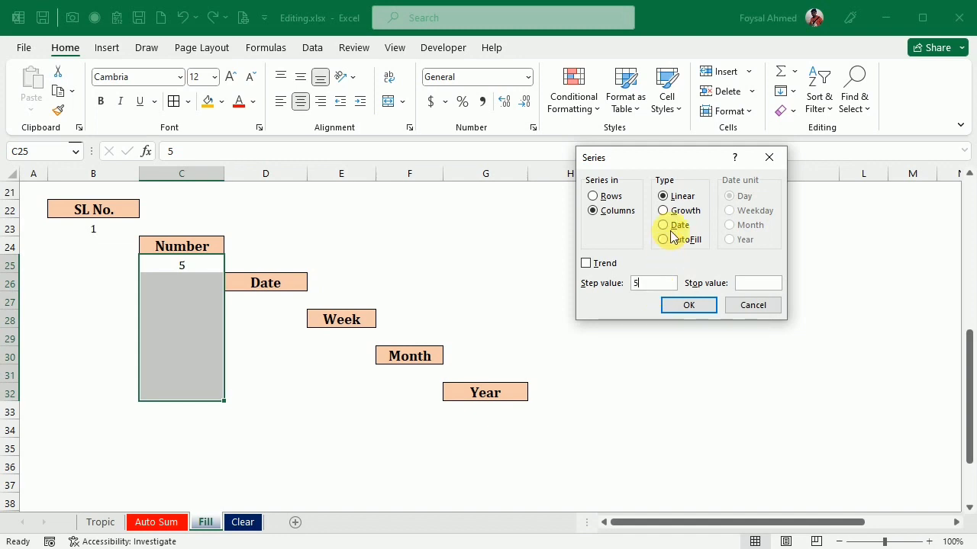
left_click(663, 210)
left_click(674, 306)
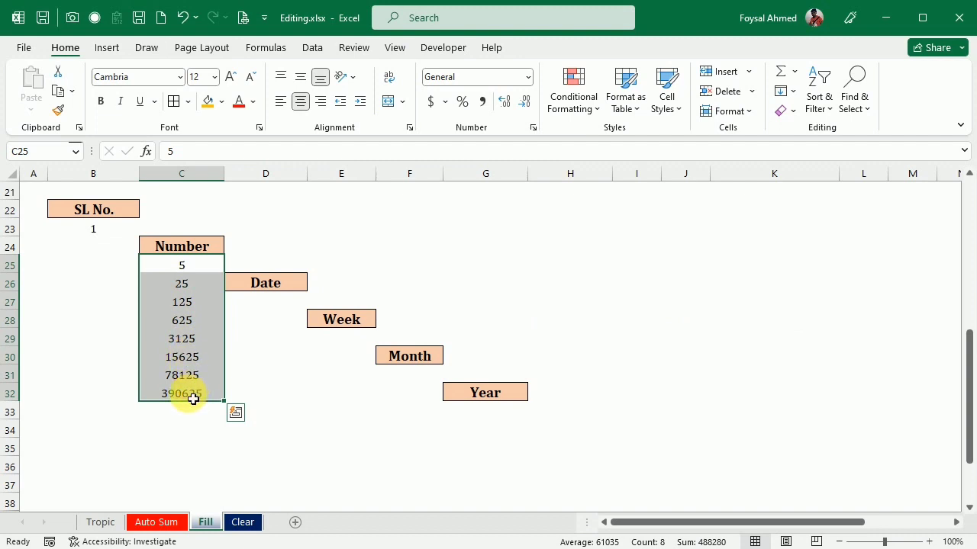
left_click(258, 304)
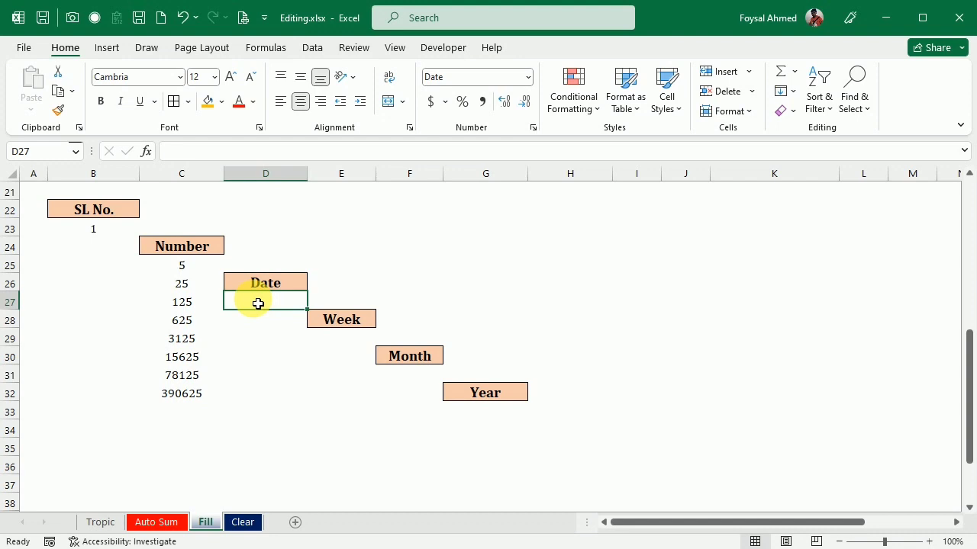
Enter 02-02-2023 in D27, try a daily date series over D27:D35, then undo it.
type("02-02-2023")
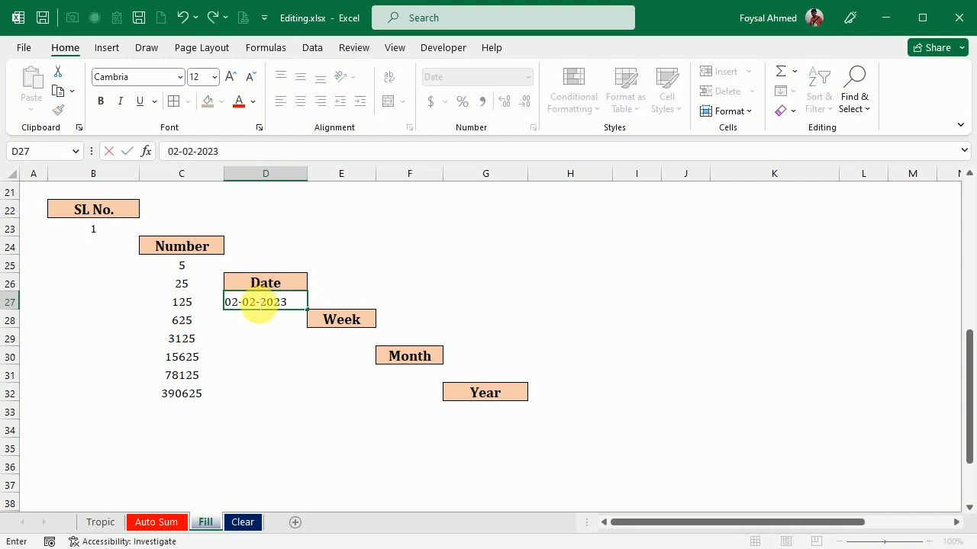
key("Return")
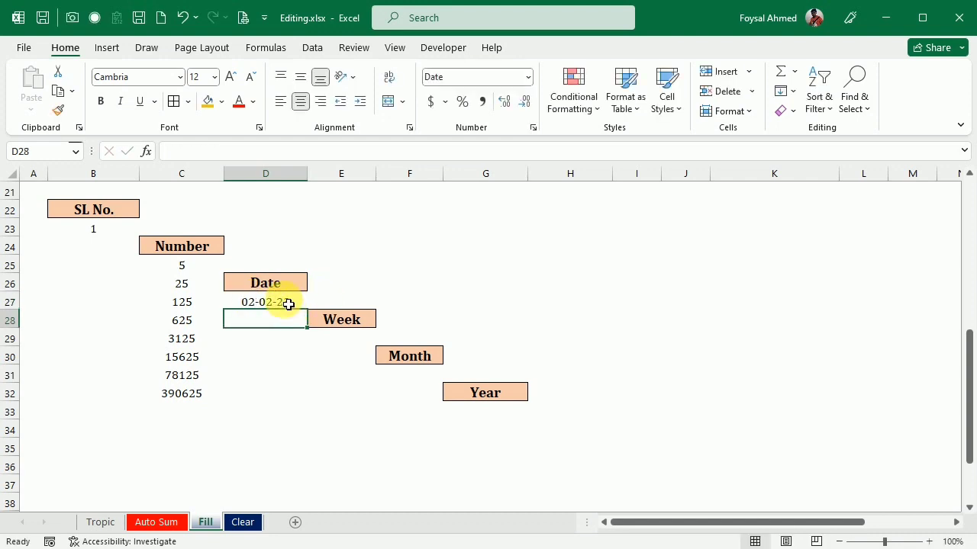
left_click(288, 303)
left_click_drag(288, 303, 279, 453)
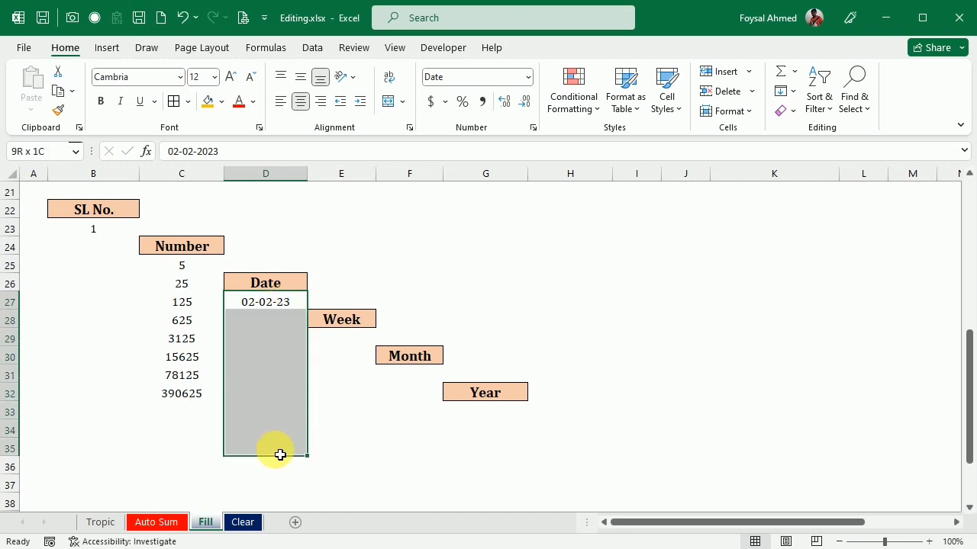
left_click(792, 93)
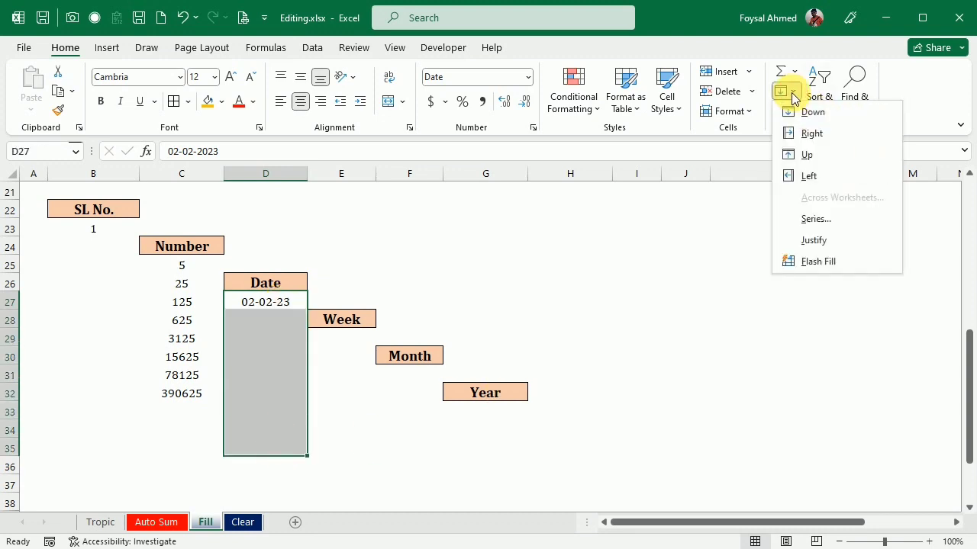
left_click(816, 219)
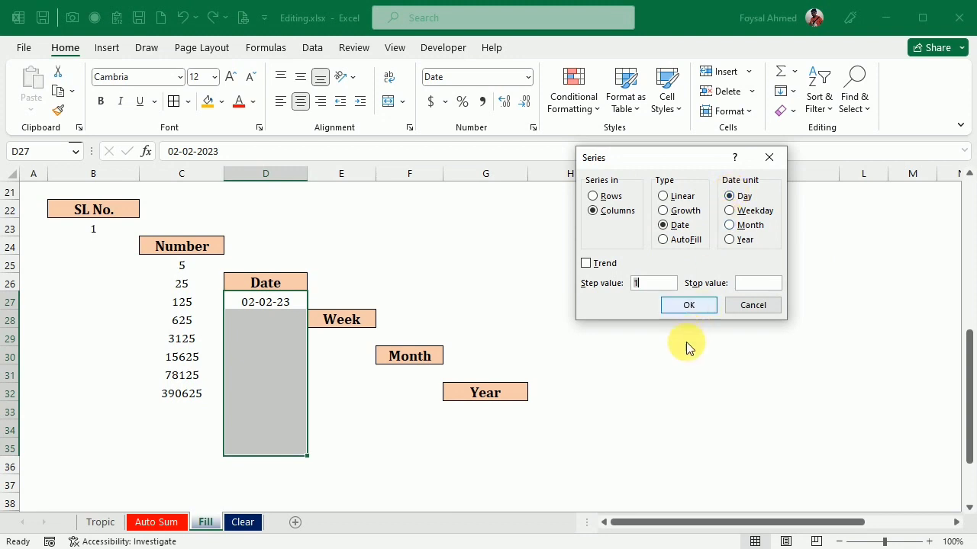
left_click(690, 306)
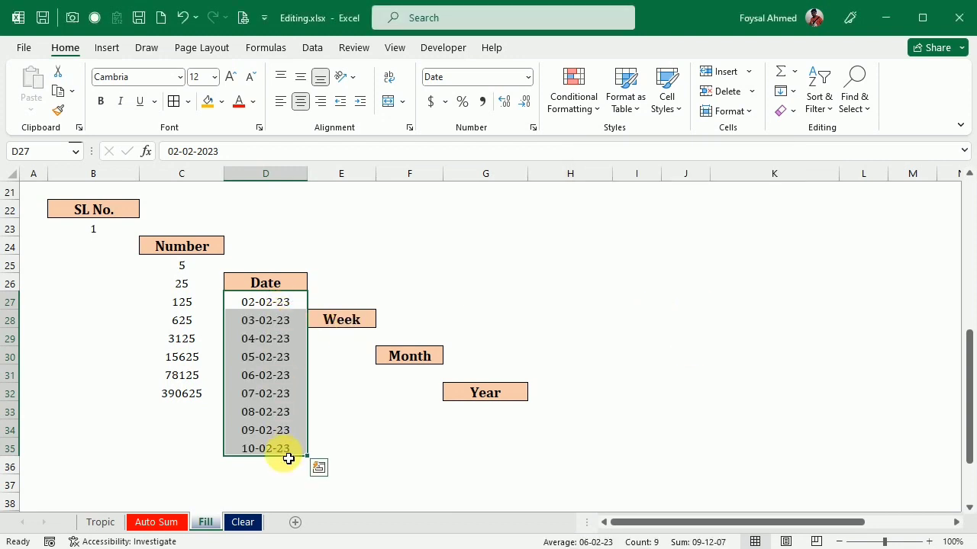
key("ctrl+z")
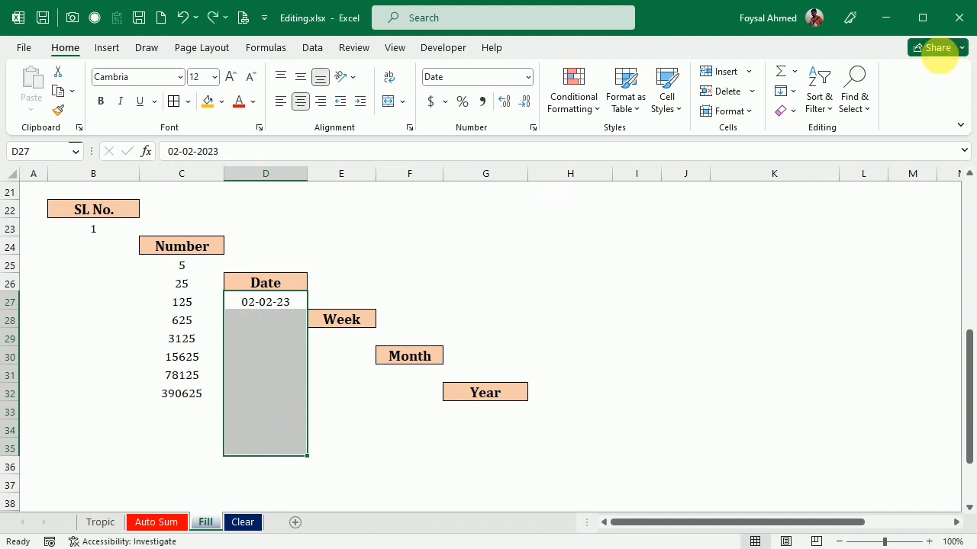
left_click(790, 96)
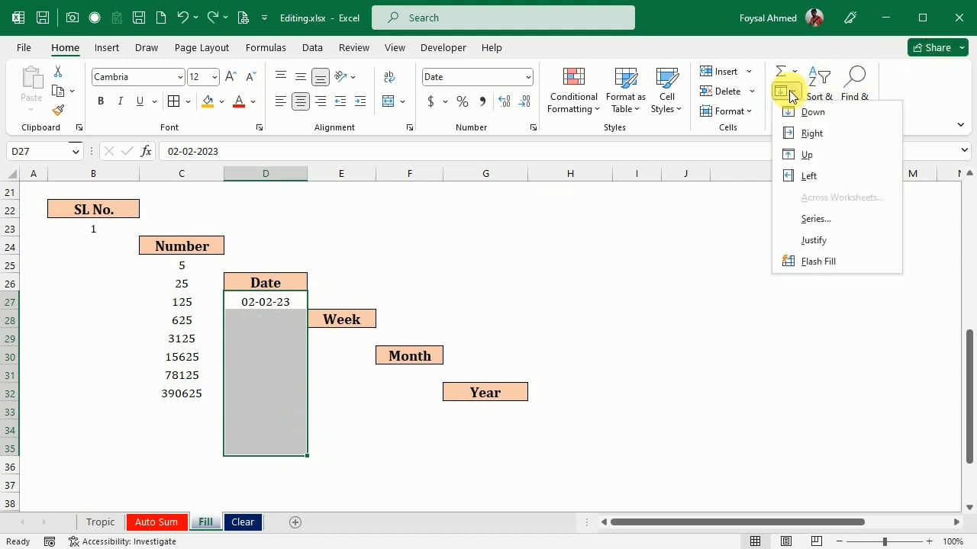
left_click(837, 218)
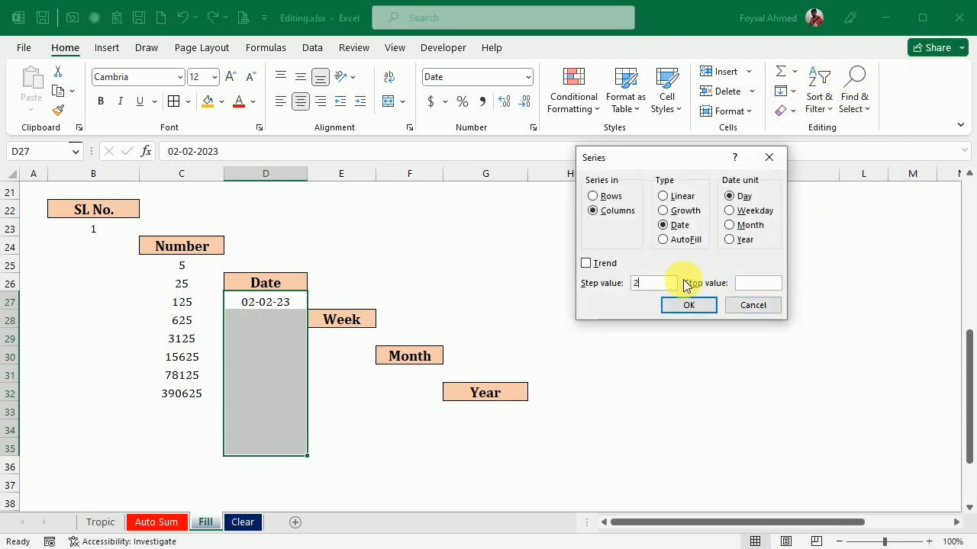
left_click(686, 308)
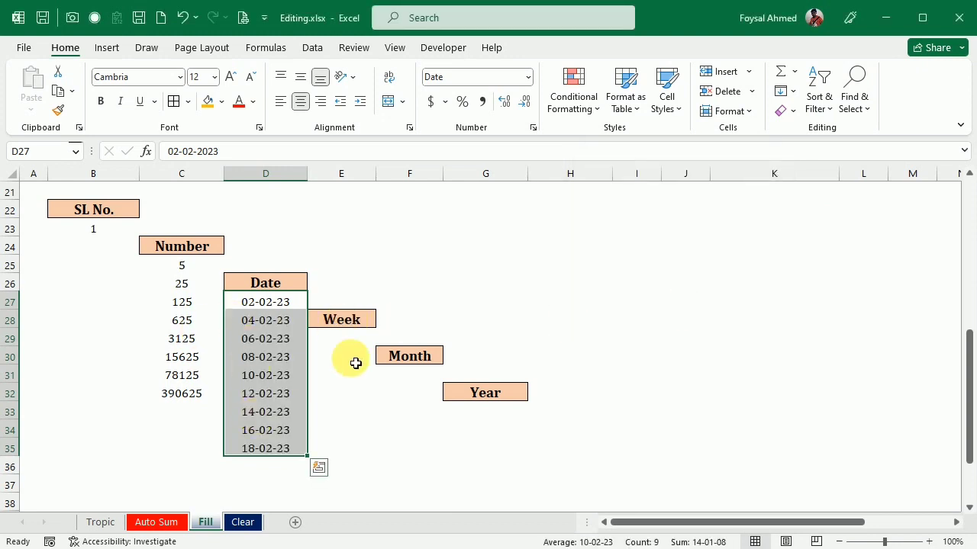
key("ctrl+z")
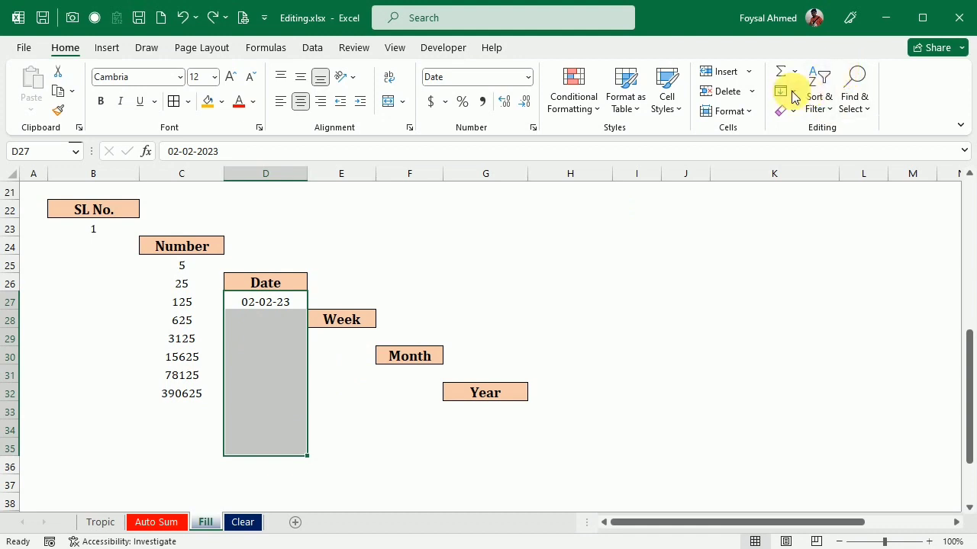
left_click(792, 93)
left_click(822, 220)
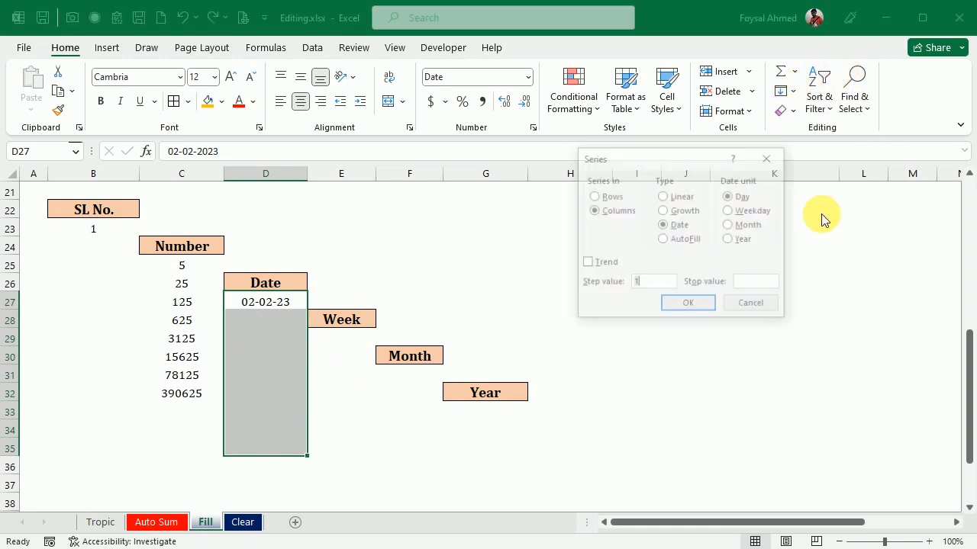
left_click(728, 211)
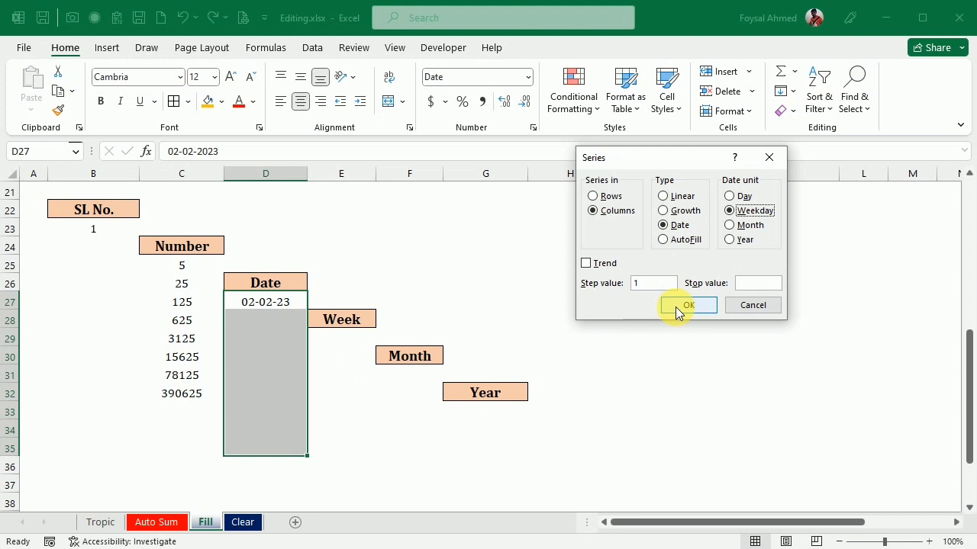
left_click(675, 306)
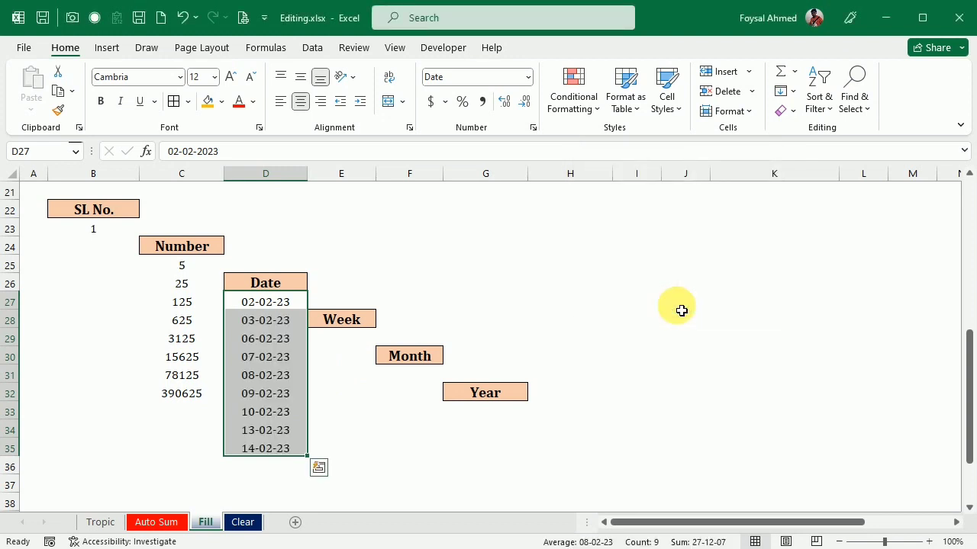
key("ctrl+q")
left_click(647, 319)
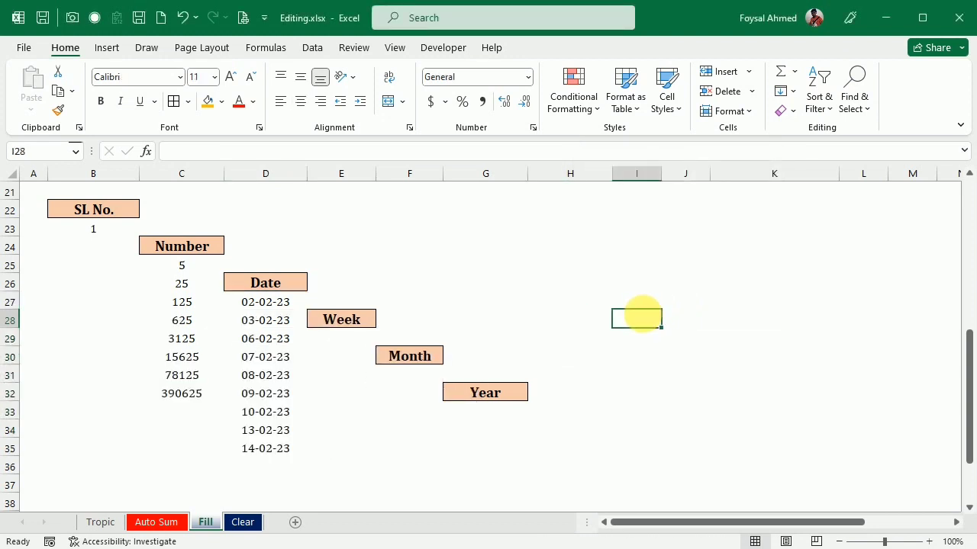
key("ctrl+z")
left_click(796, 91)
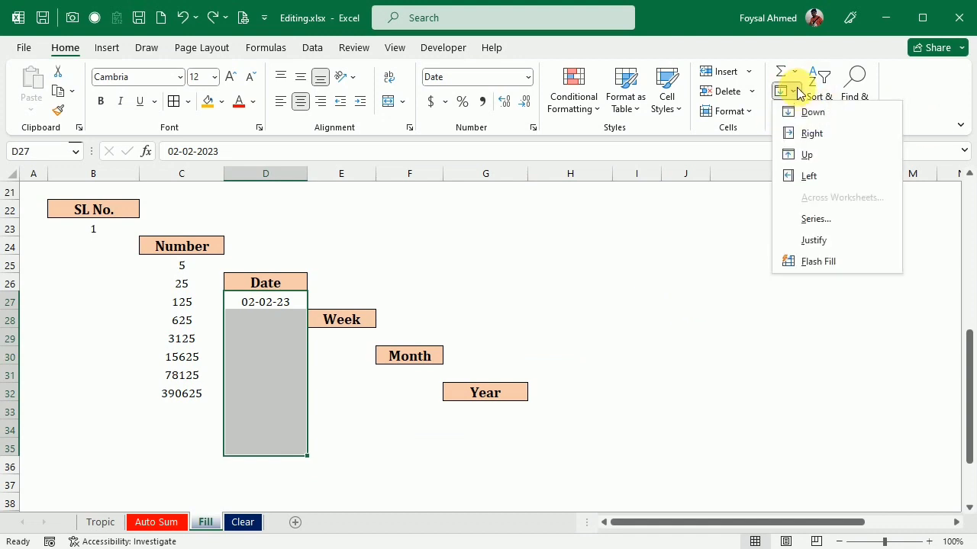
left_click(824, 221)
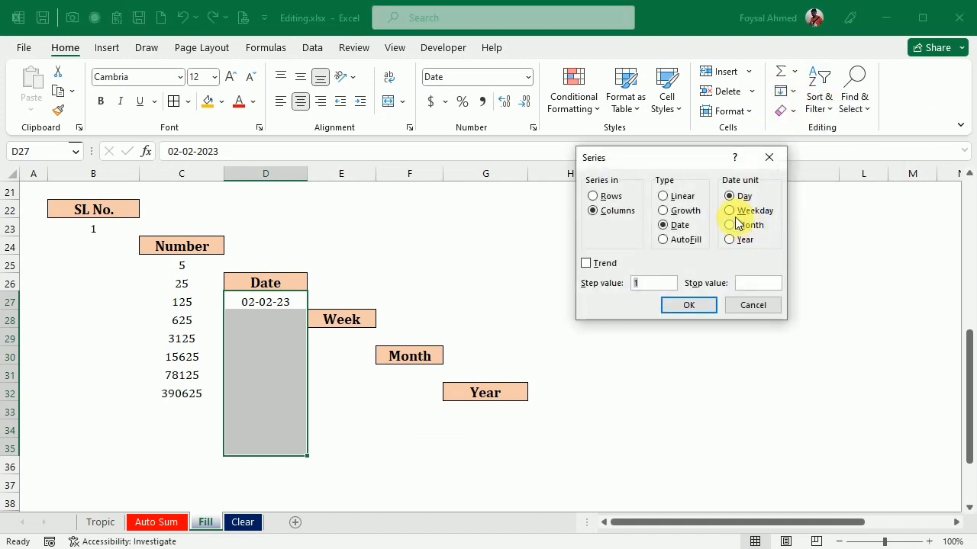
left_click(734, 211)
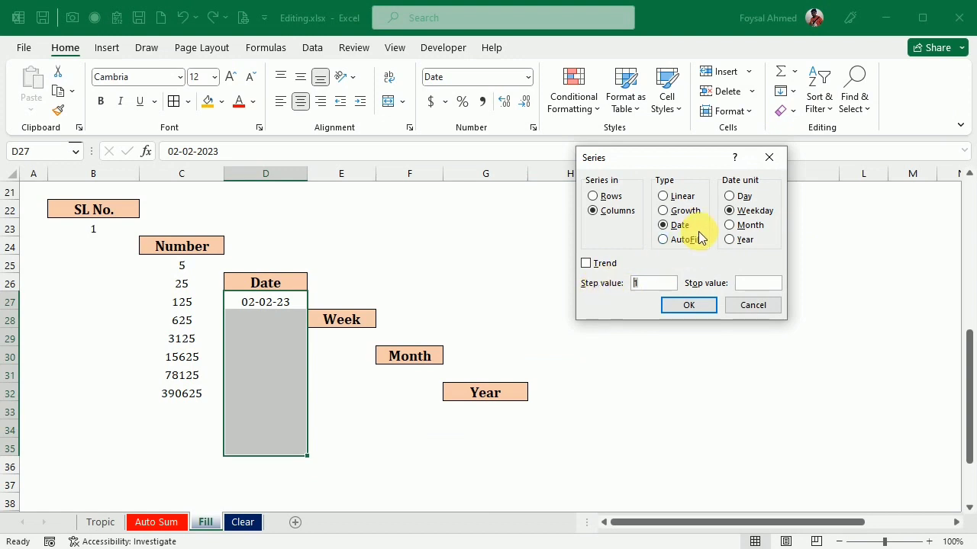
left_click(692, 307)
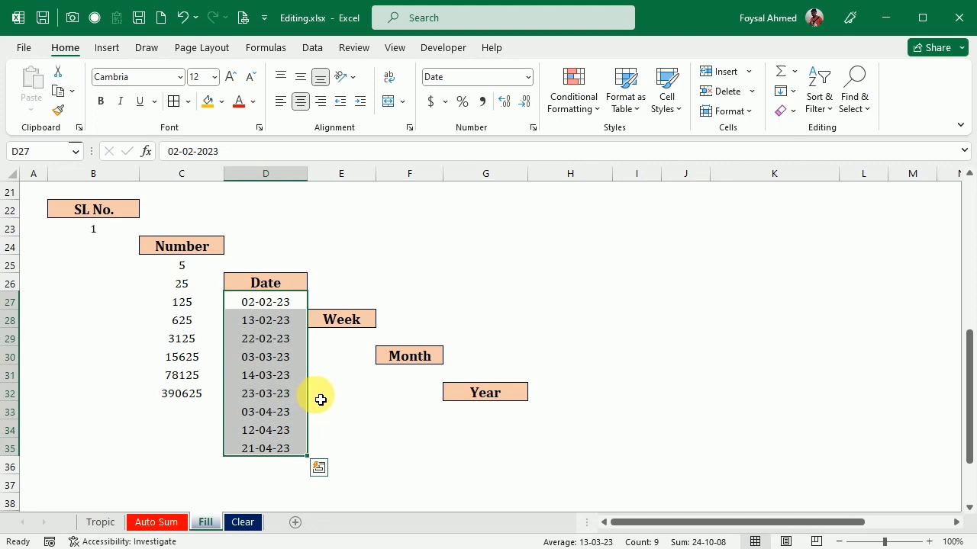
key("ctrl+z")
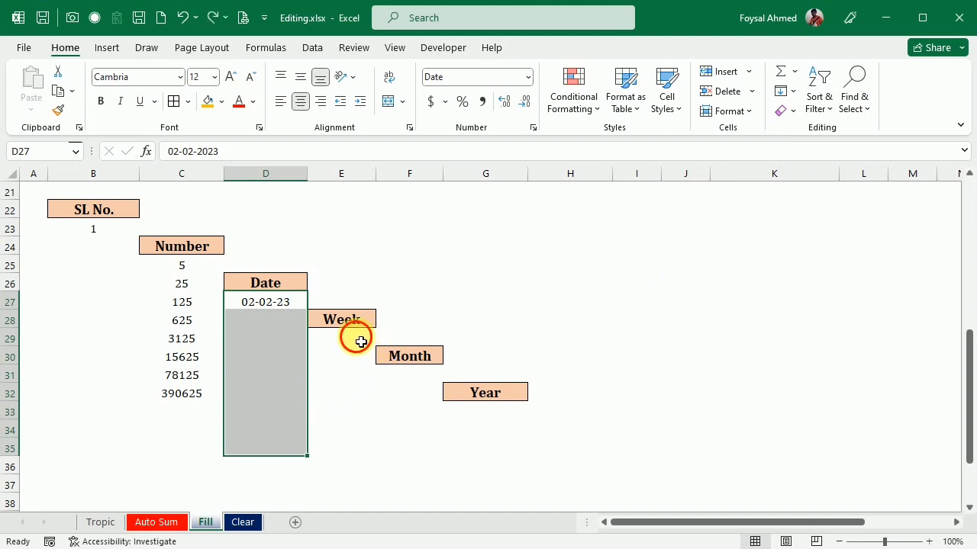
Copy the date from D27 into E29 under Week and F31 under Month.
left_click(357, 340)
left_click(261, 309)
key("ctrl+c")
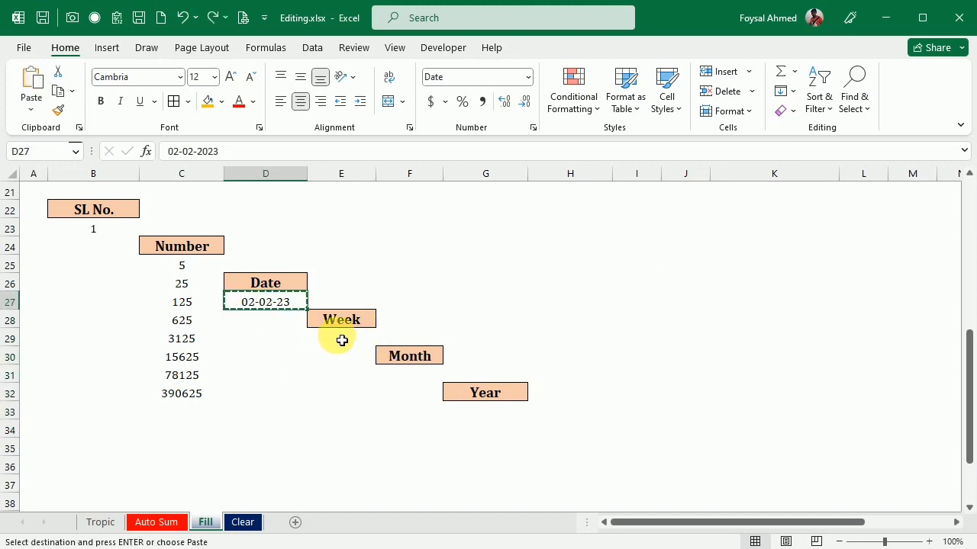
left_click(340, 339)
key("ctrl+v")
left_click(433, 379)
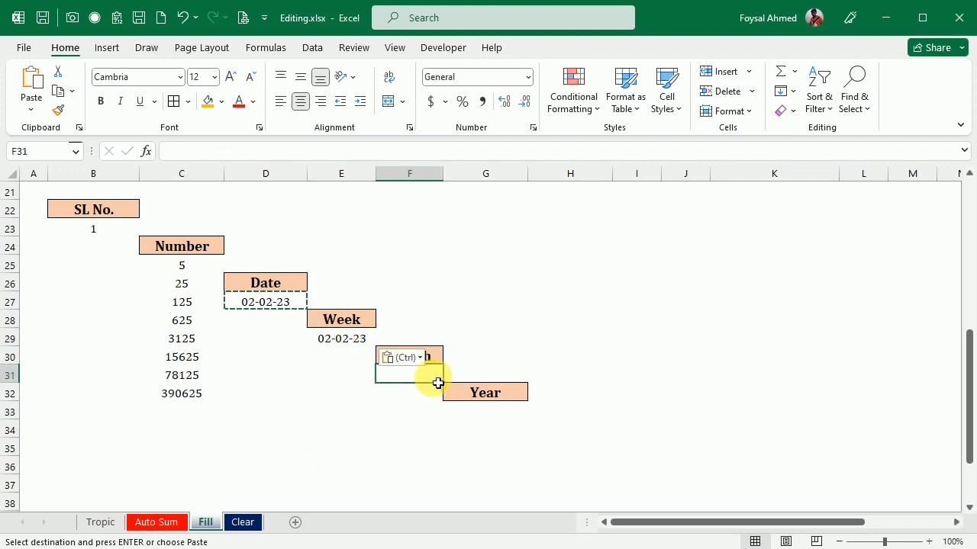
key("ctrl+v")
Fill F31:F37 with a monthly date series, 02-Feb-23 to 02-Aug-23, in date format.
left_click_drag(414, 379, 425, 462)
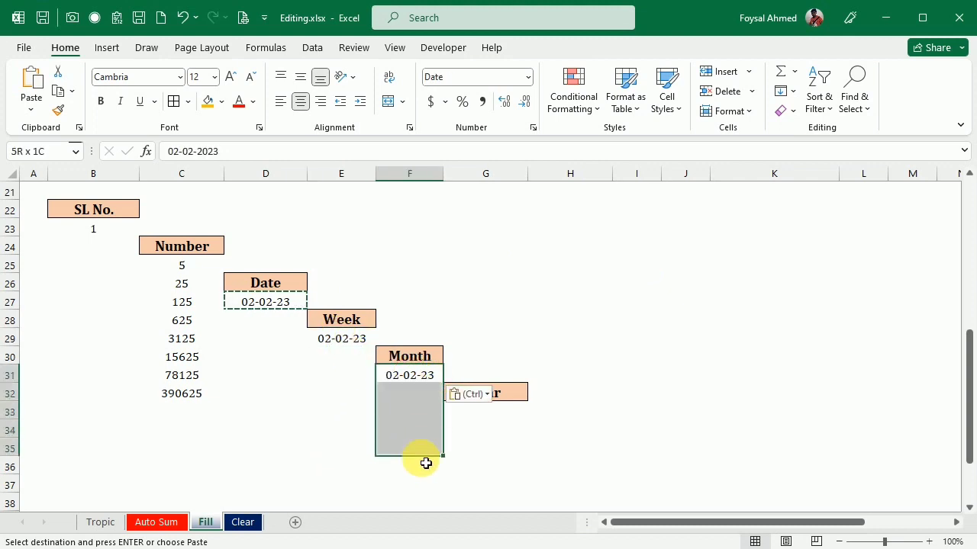
scroll(439, 442, "down", 3)
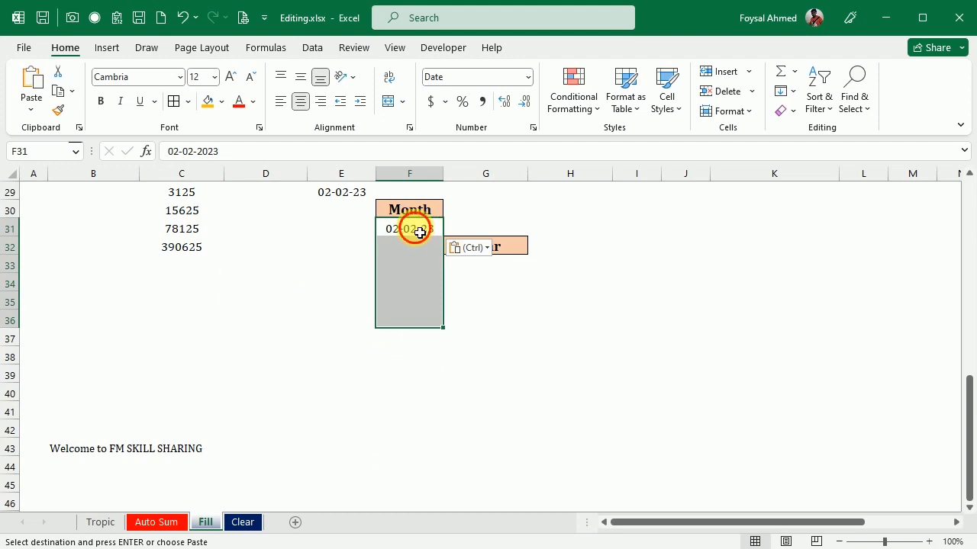
left_click_drag(415, 227, 421, 339)
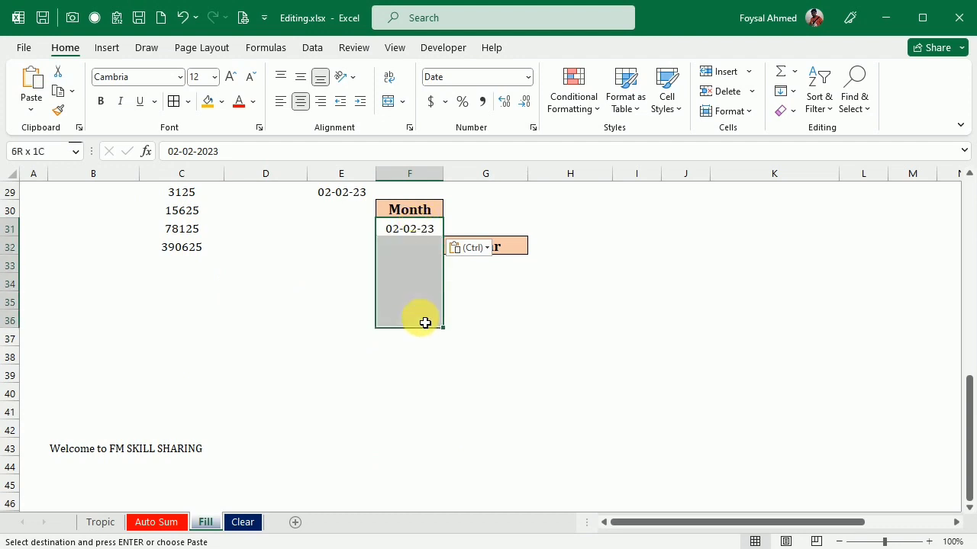
left_click(786, 91)
left_click(818, 219)
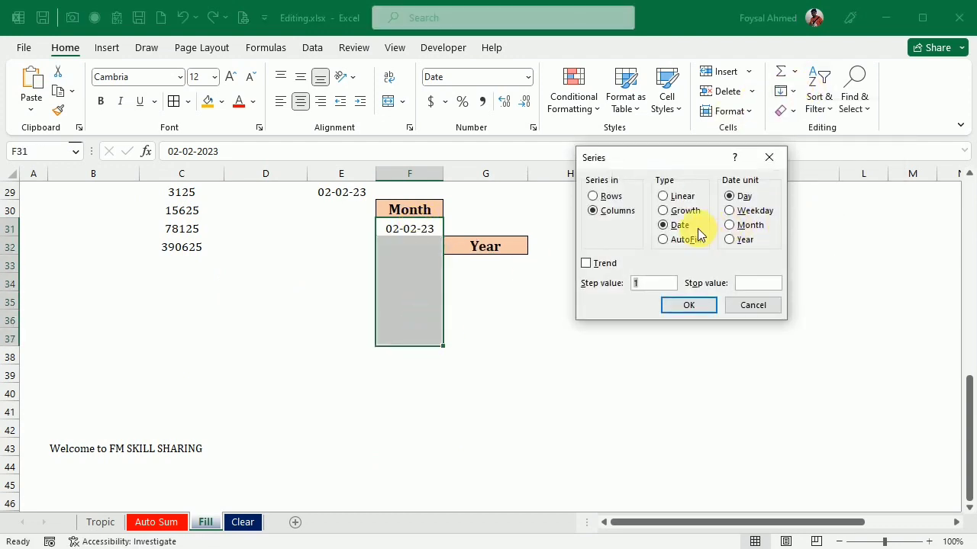
left_click(729, 225)
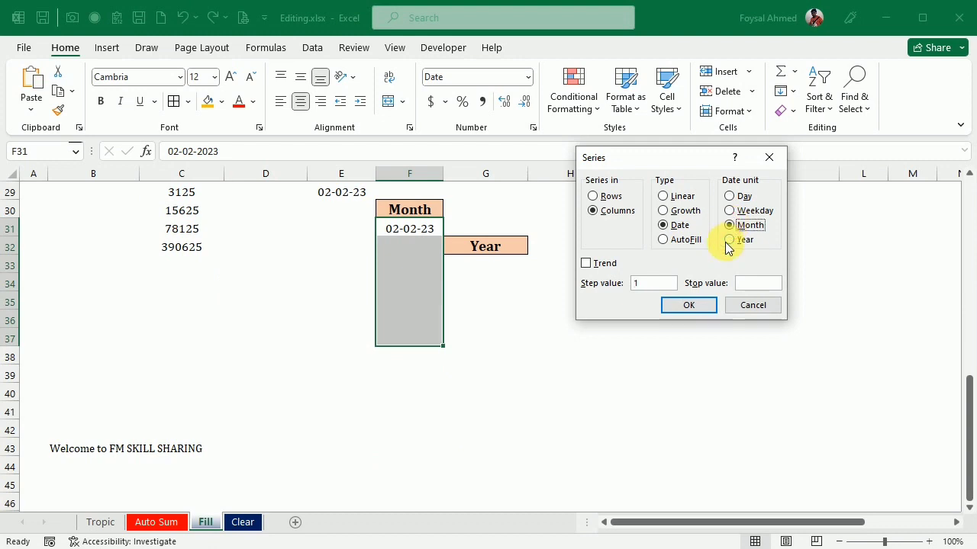
left_click(685, 308)
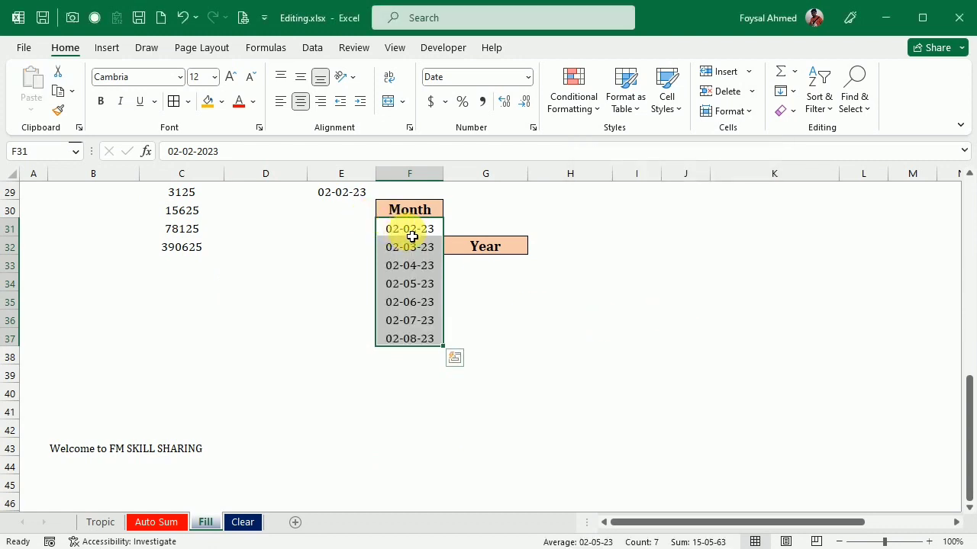
key("ctrl+shift+3")
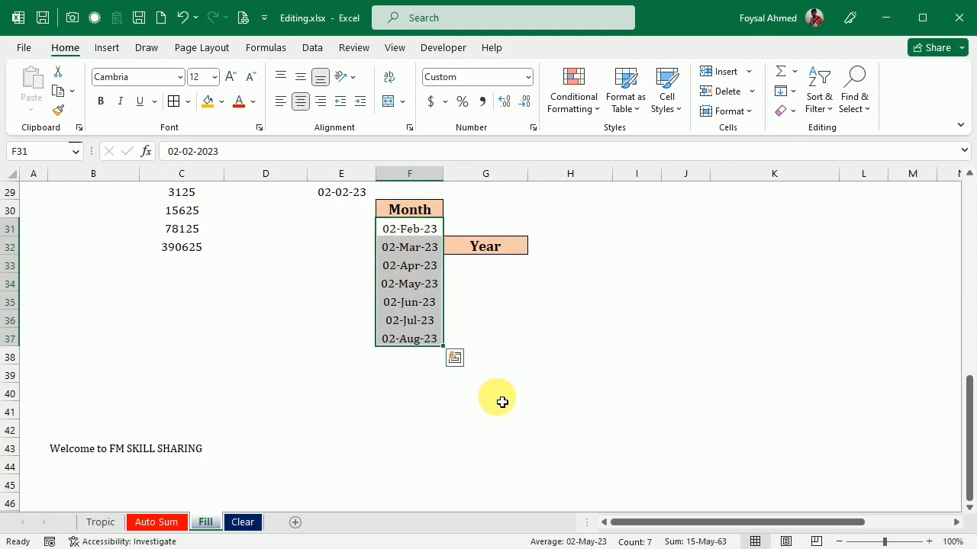
left_click(569, 365)
Copy E29's date into G33 and fill G33:G40 with yearly dates through 02-02-30.
left_click(329, 198)
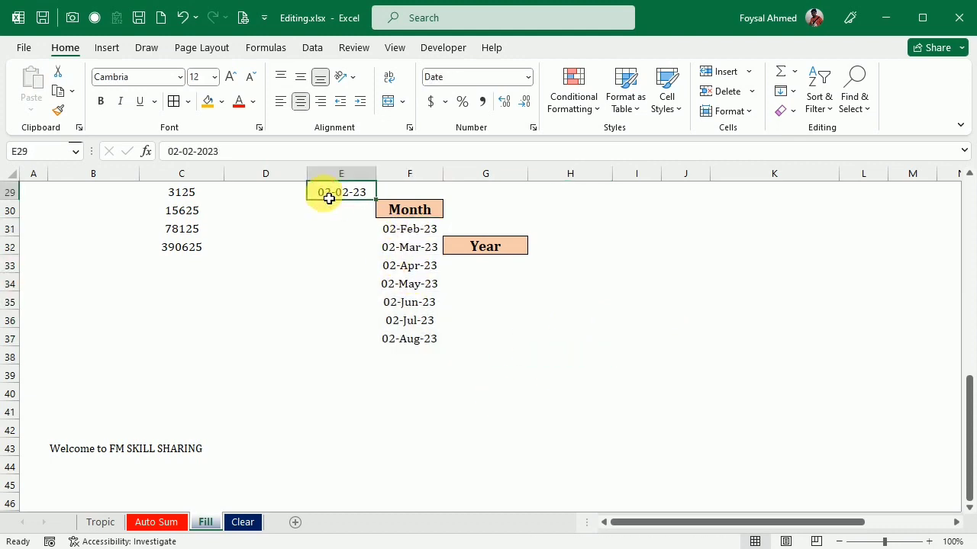
key("ctrl+c")
left_click(509, 271)
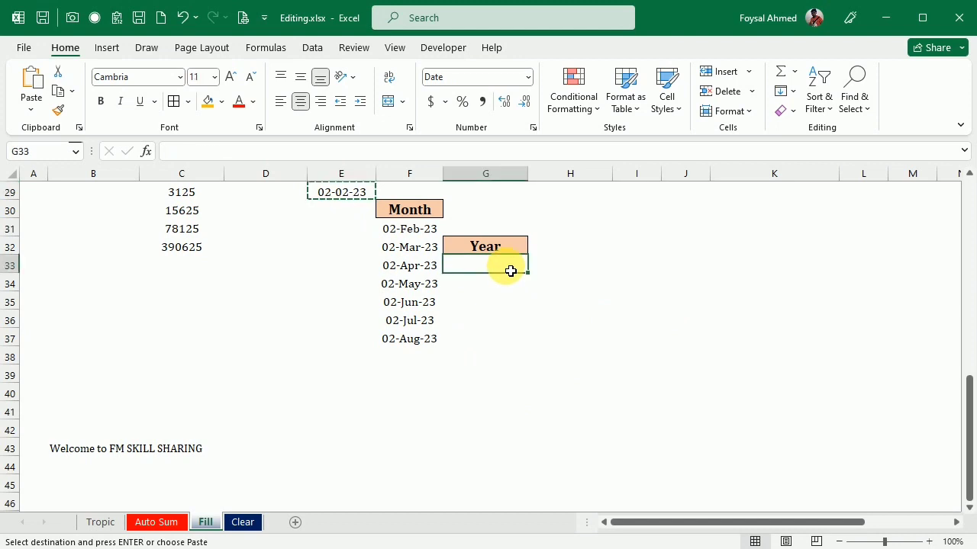
key("ctrl+v")
left_click_drag(510, 271, 521, 395)
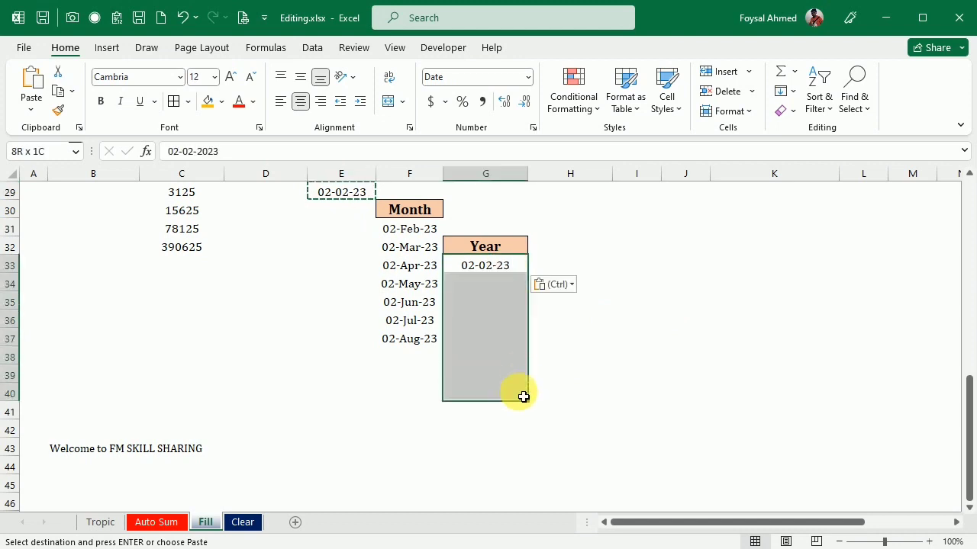
left_click(816, 107)
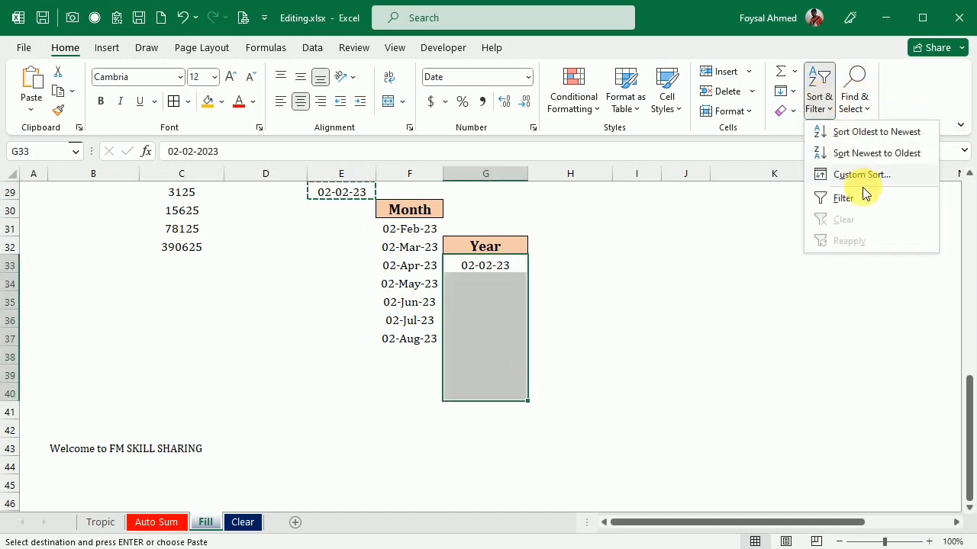
left_click(784, 90)
left_click(814, 219)
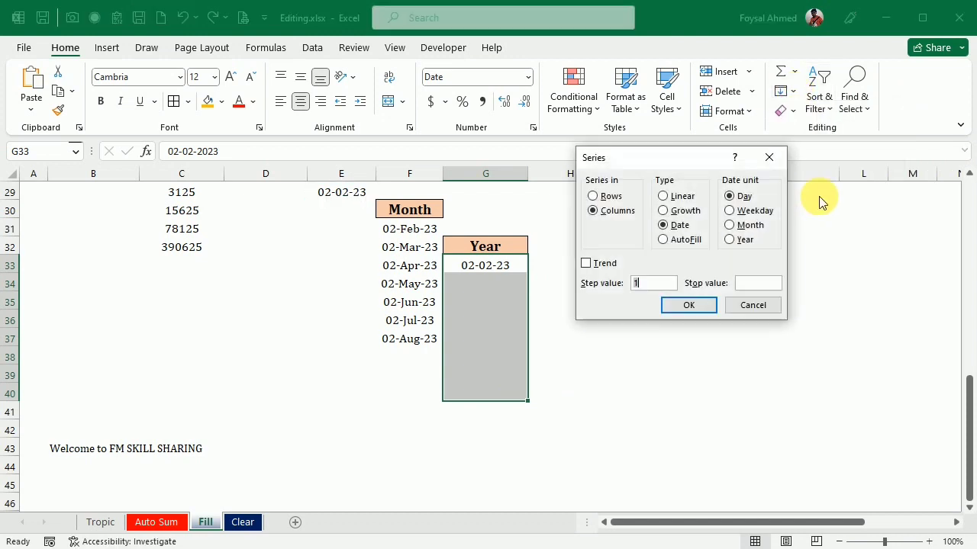
left_click(734, 240)
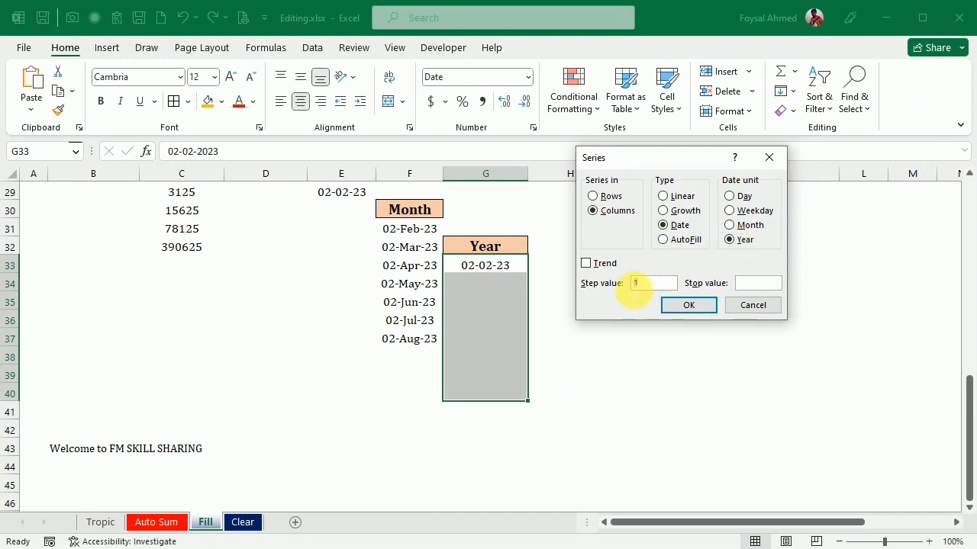
left_click(681, 306)
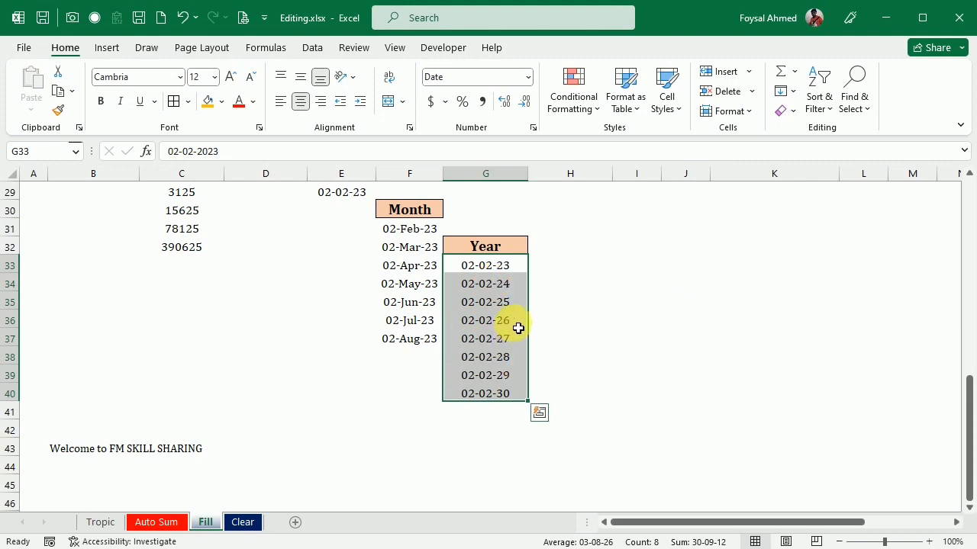
scroll(546, 407, "up", 3)
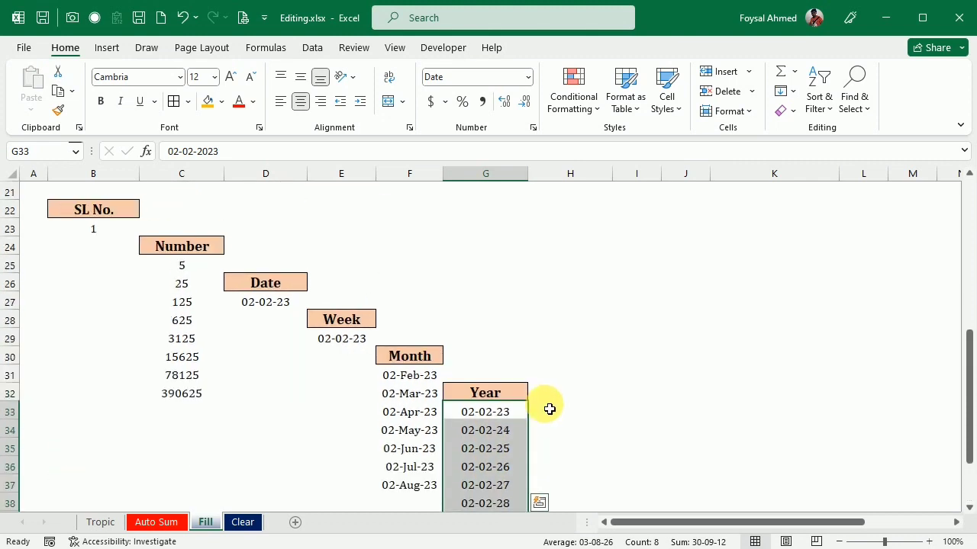
Tick Series in the checklist at the top, then scroll back down to B43.
scroll(549, 409, "down", 1)
left_click(792, 93)
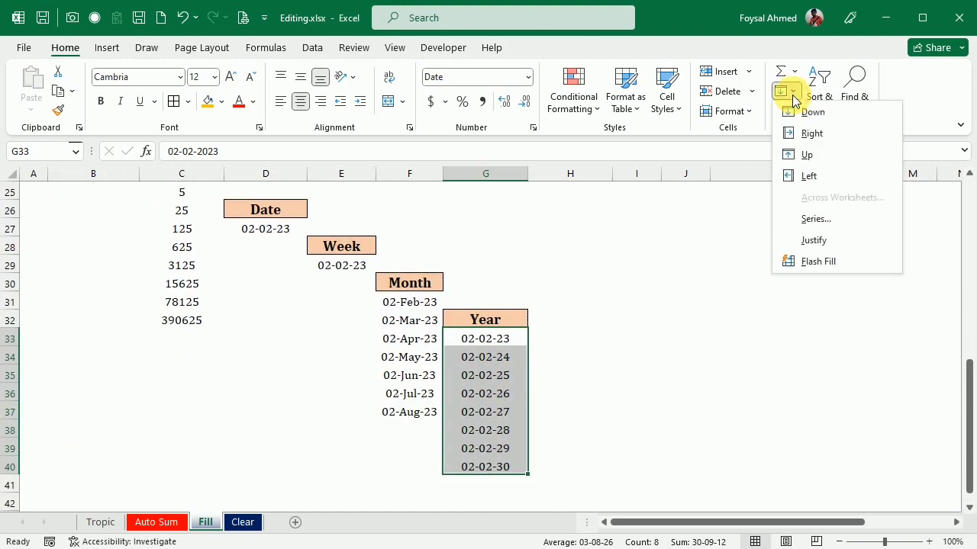
key("Escape")
scroll(660, 319, "up", 5)
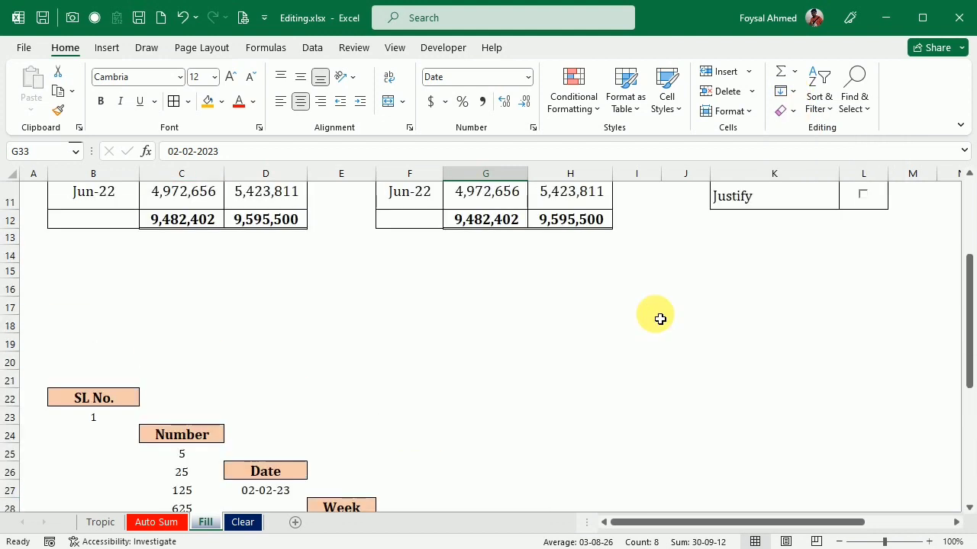
scroll(660, 319, "up", 3)
left_click(863, 410)
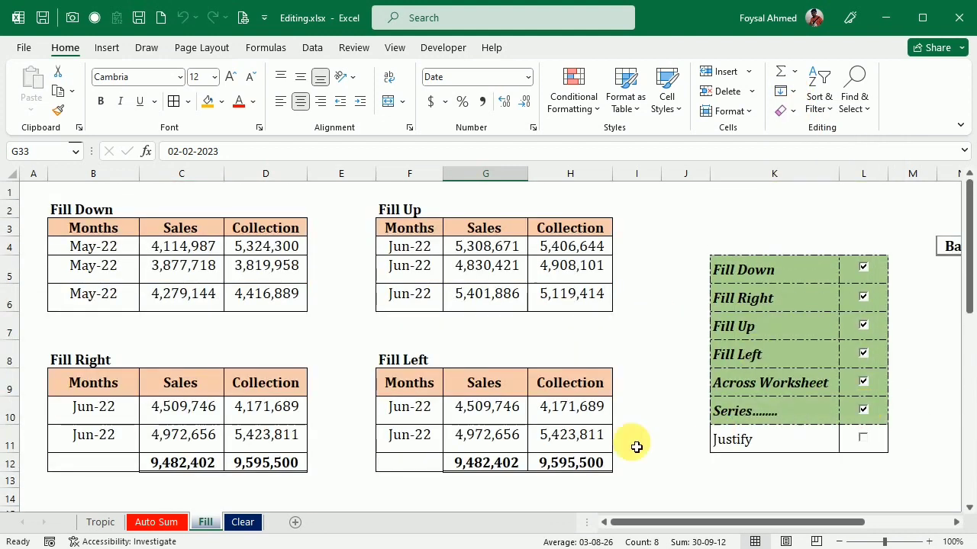
scroll(429, 342, "down", 7)
scroll(431, 348, "down", 3)
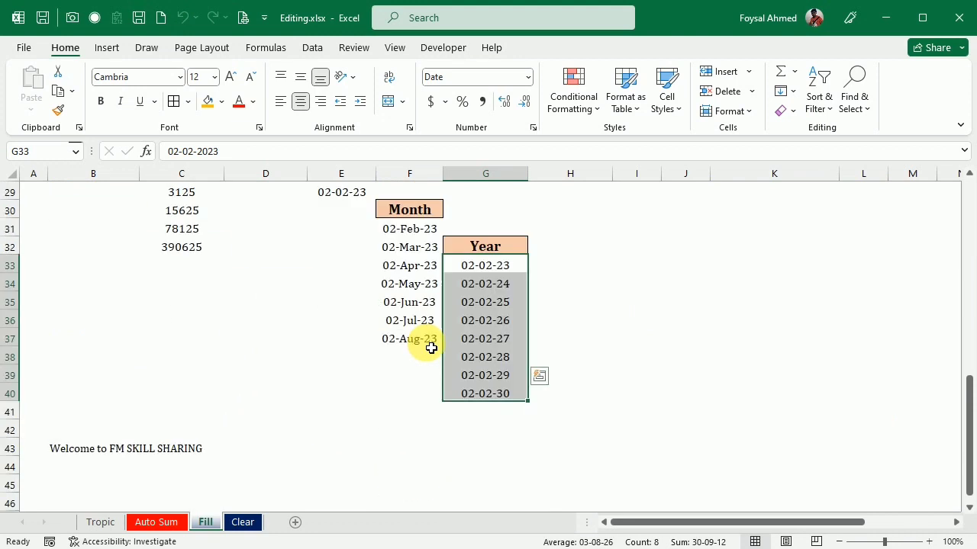
scroll(431, 348, "down", 1)
scroll(432, 344, "down", 1)
Justify the B43 sentence across B43:B45, undo the split, and start editing B43.
left_click(62, 342)
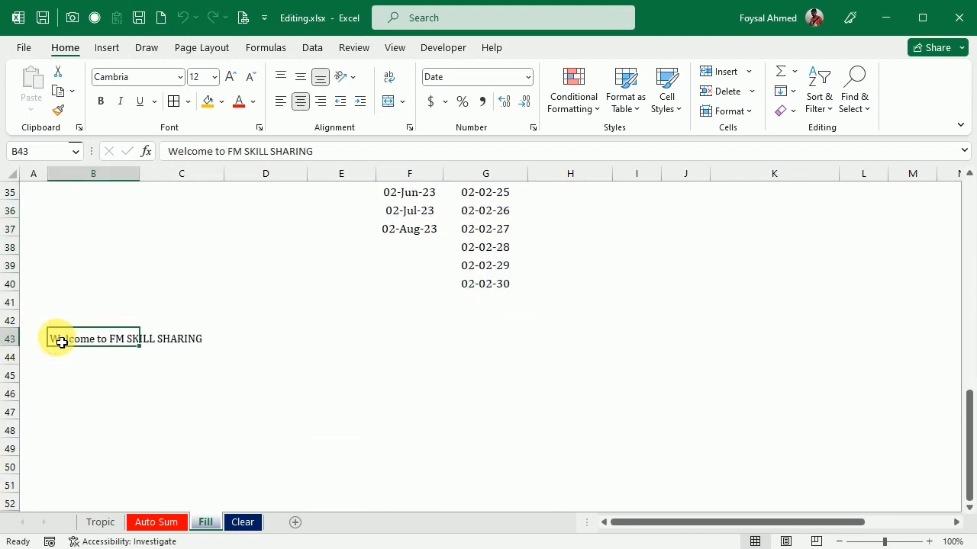
mouse_move(62, 342)
left_mouse_down()
mouse_move(77, 400)
mouse_move(80, 387)
left_mouse_up()
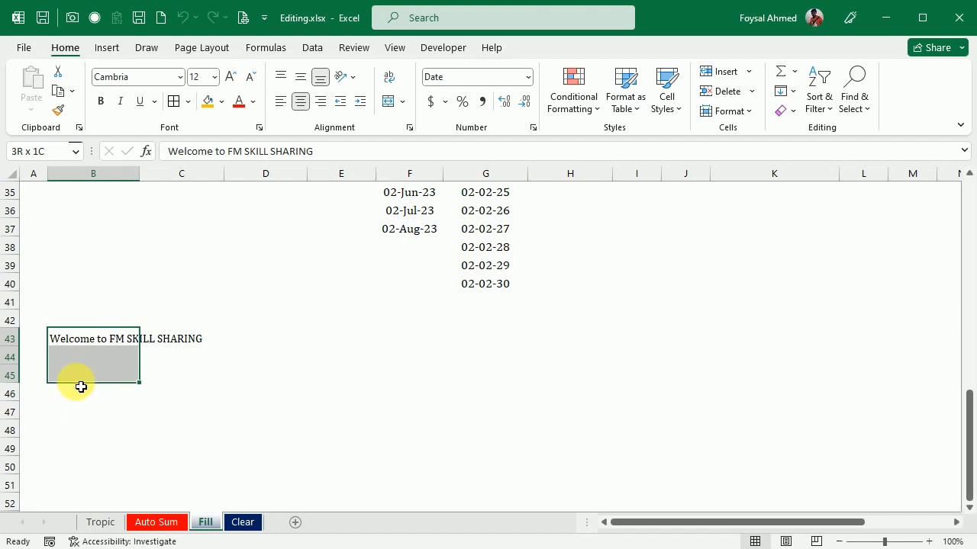
left_click(788, 91)
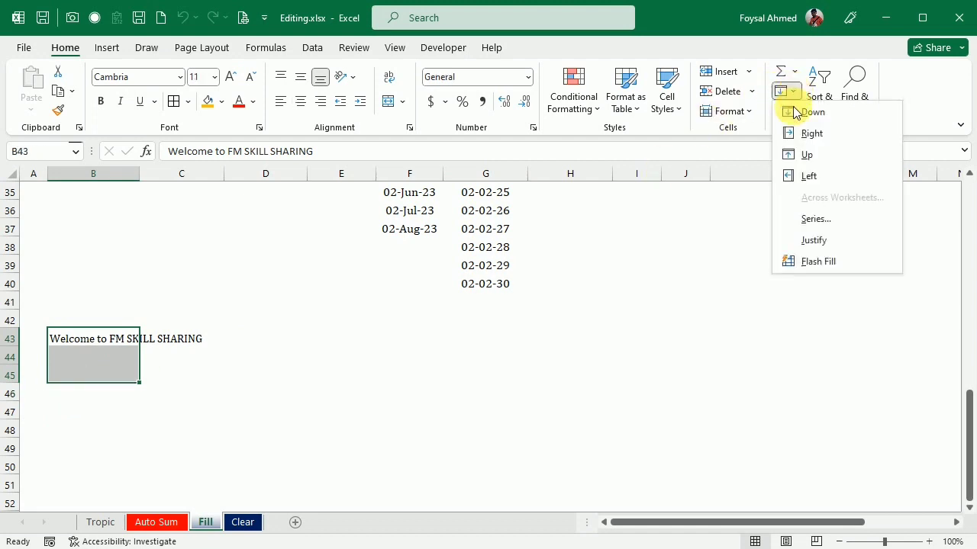
left_click(815, 241)
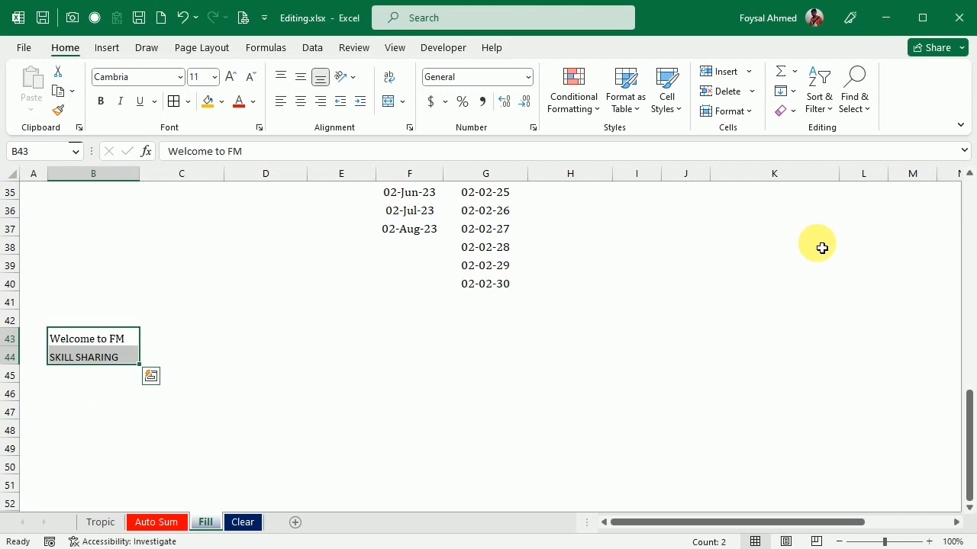
left_click(266, 389)
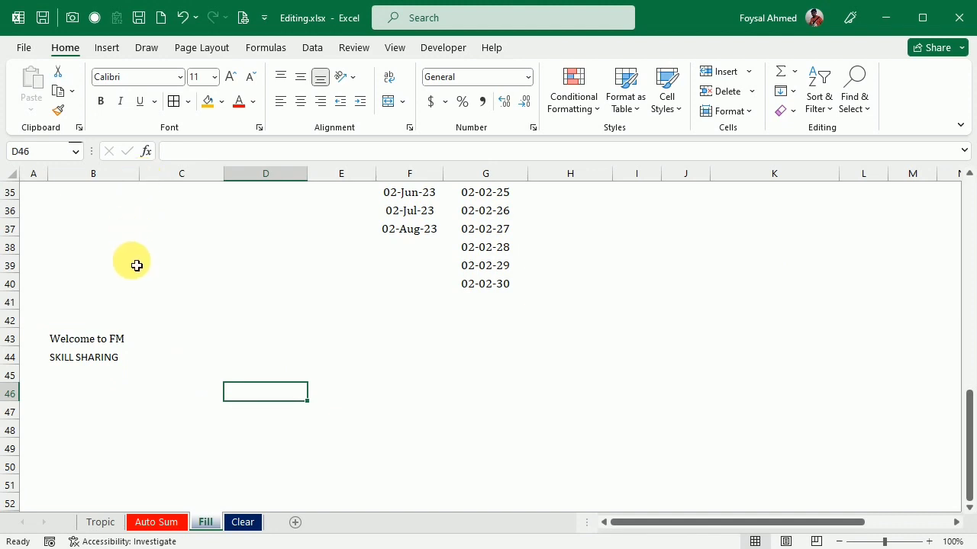
key("ctrl+z")
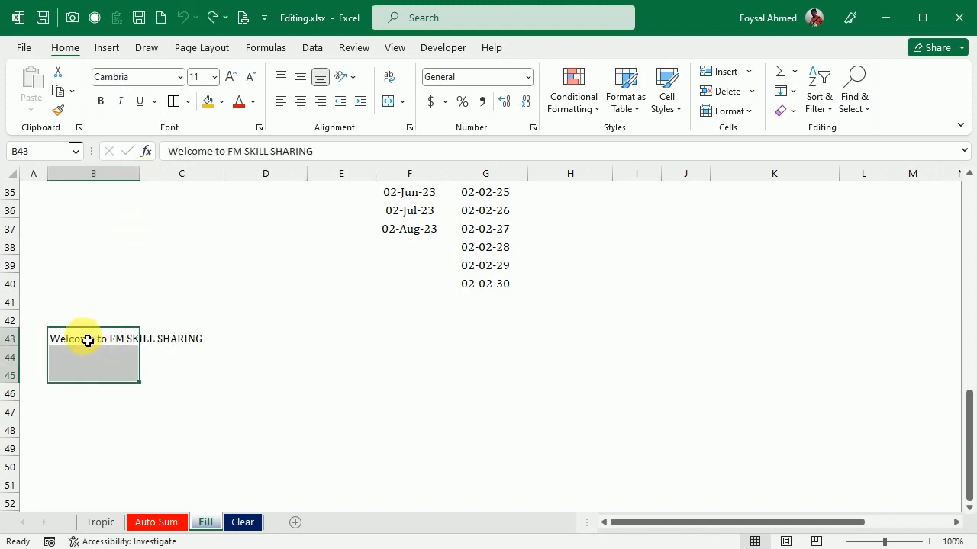
double_click(88, 341)
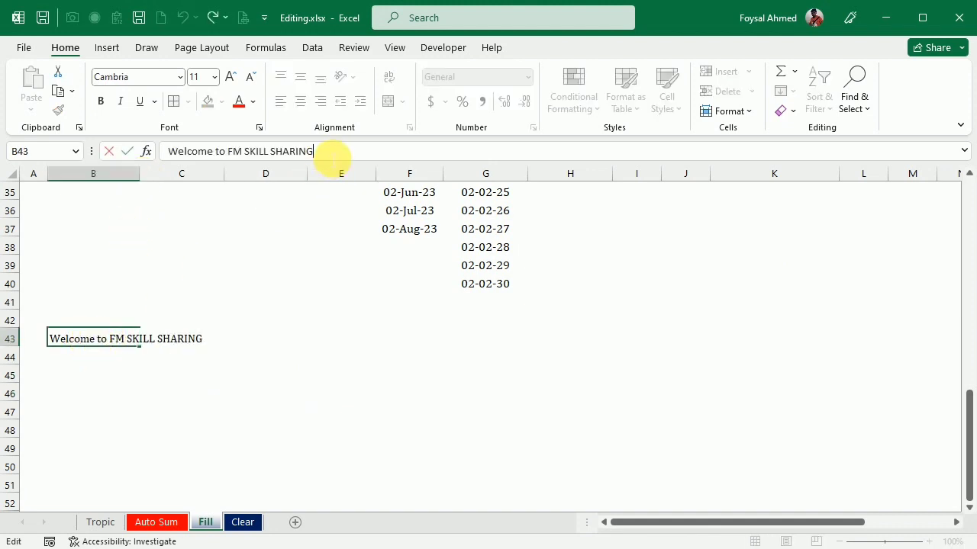
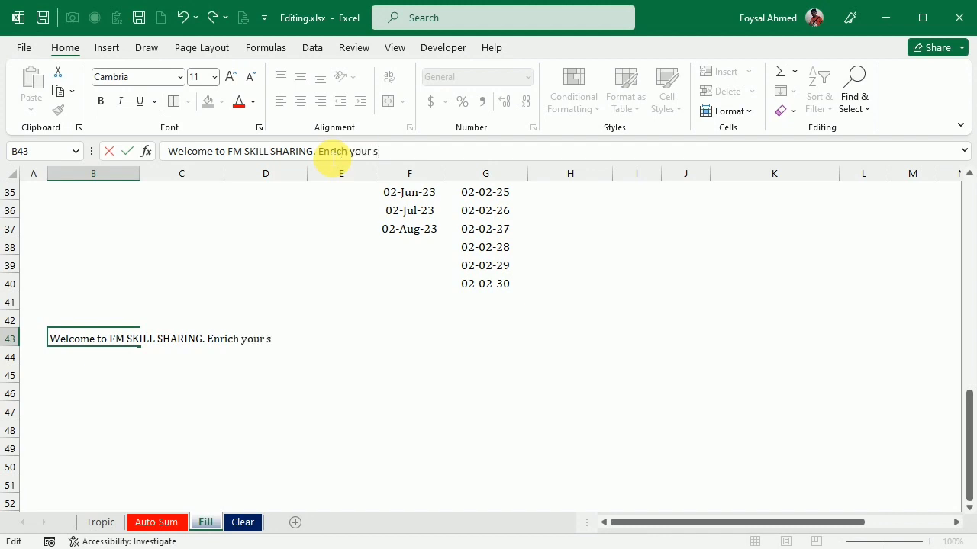
Enter the welcome sentence in B43 and justify it down across B43:B45.
key("Return")
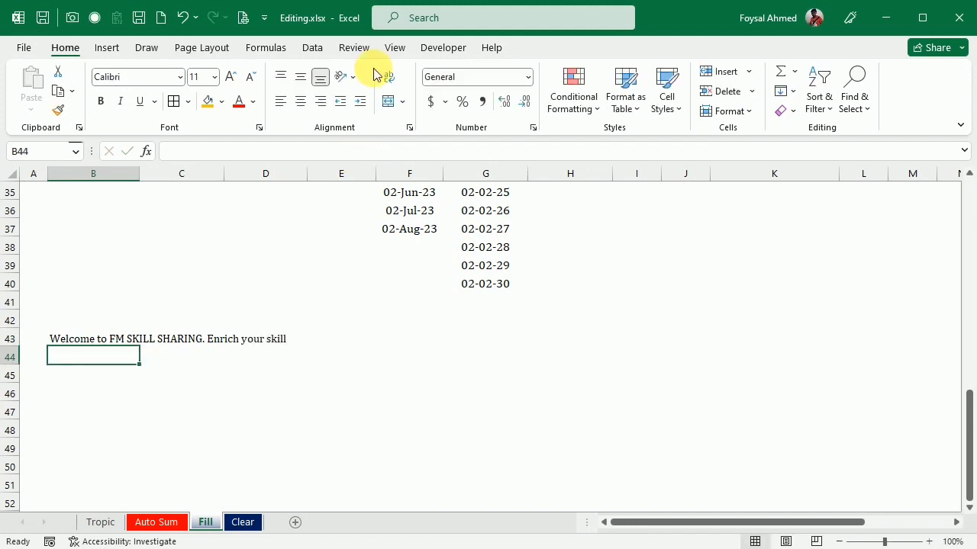
mouse_move(66, 338)
left_mouse_down()
mouse_move(245, 358)
mouse_move(122, 460)
left_mouse_up()
left_click(793, 92)
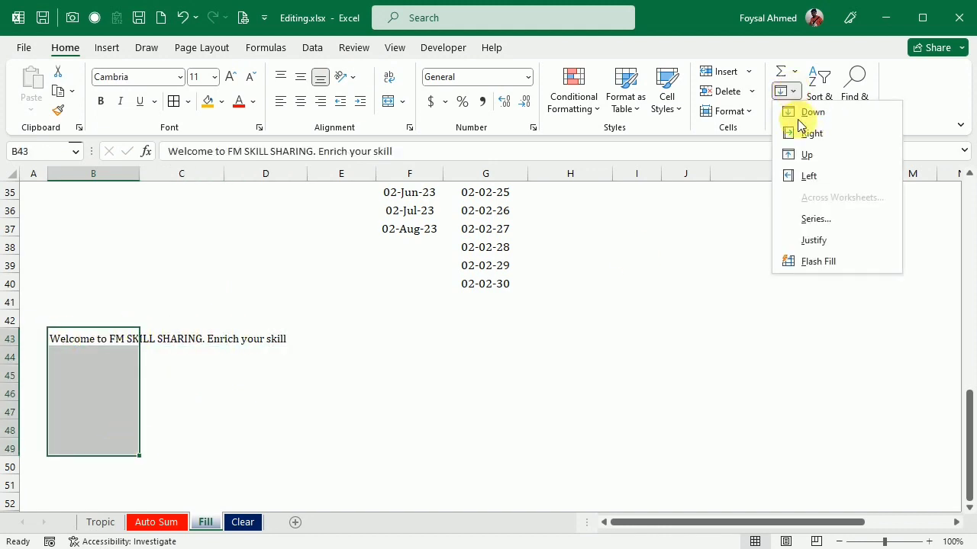
left_click(813, 238)
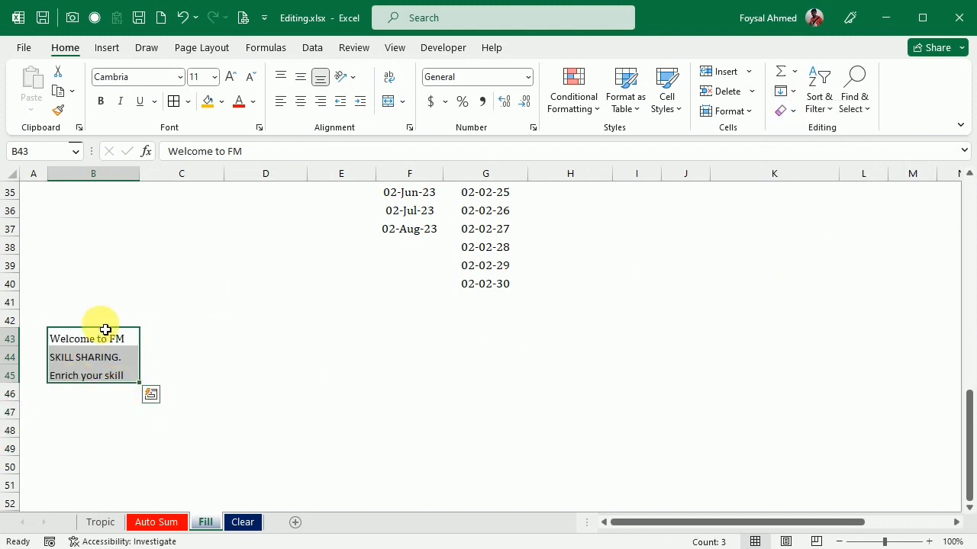
left_click(190, 264)
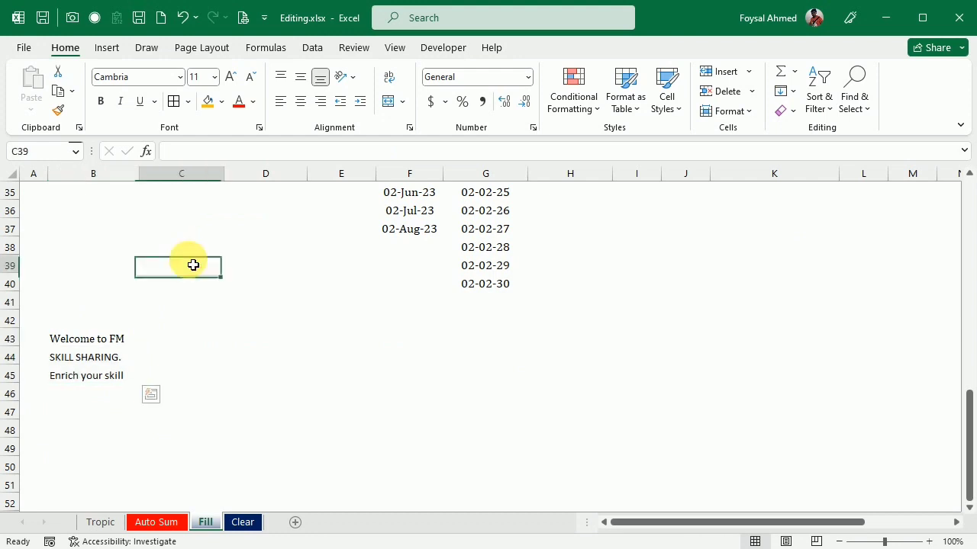
Widen column B, justify again to rejoin the sentence into B43, then narrow column B.
left_click_drag(142, 183, 387, 194)
left_click_drag(142, 341, 97, 376)
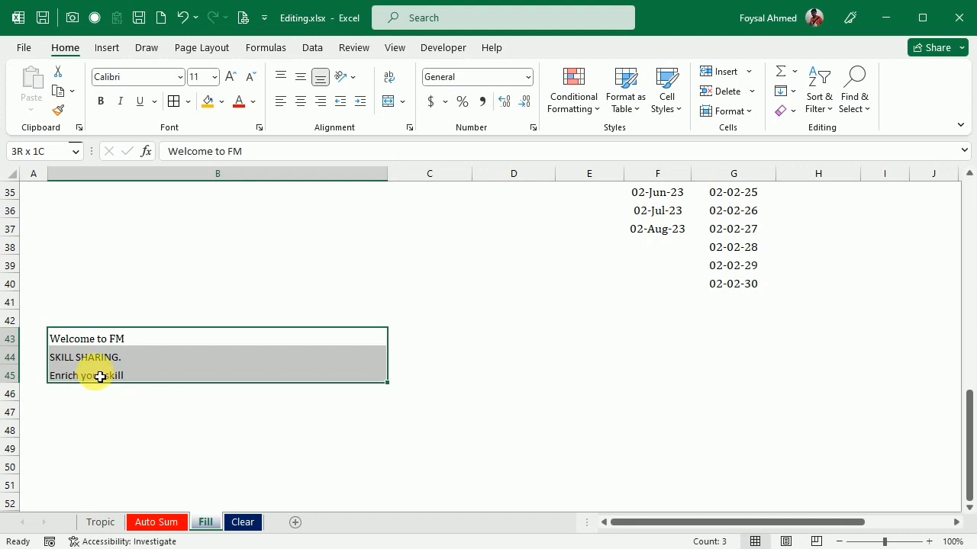
left_click(794, 92)
left_click(813, 241)
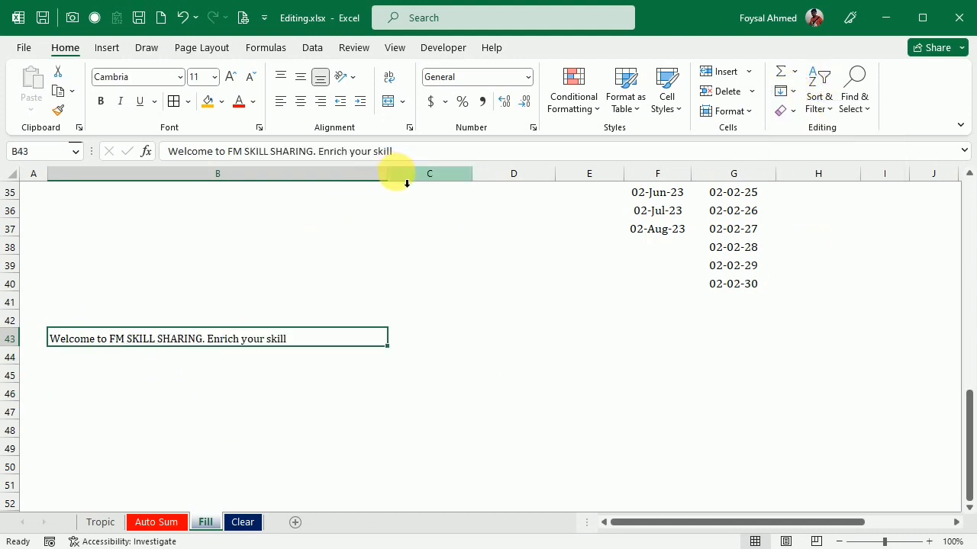
left_click_drag(389, 180, 158, 185)
Tick the Justify item on the Fill sheet checklist.
scroll(248, 374, "up", 5)
scroll(246, 373, "up", 2)
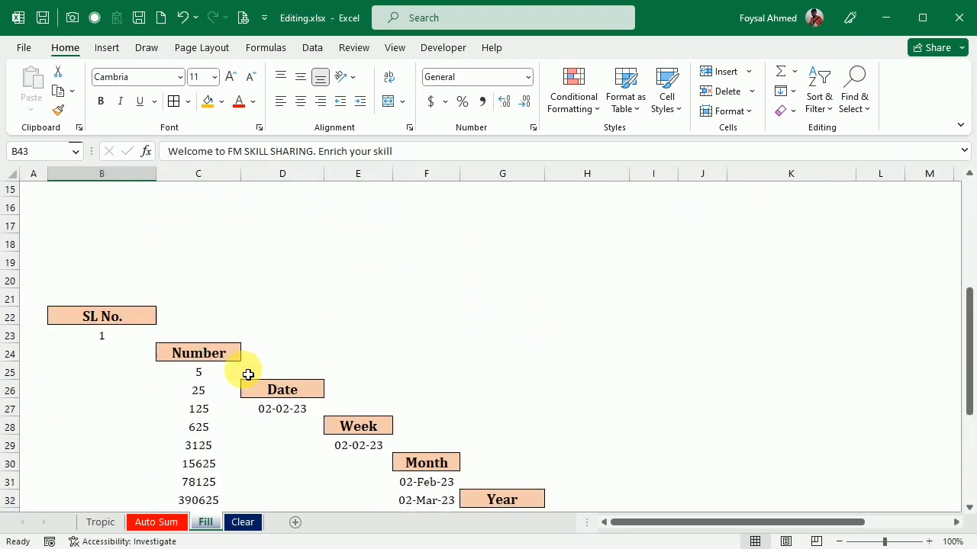
scroll(248, 373, "up", 5)
scroll(312, 364, "down", 1)
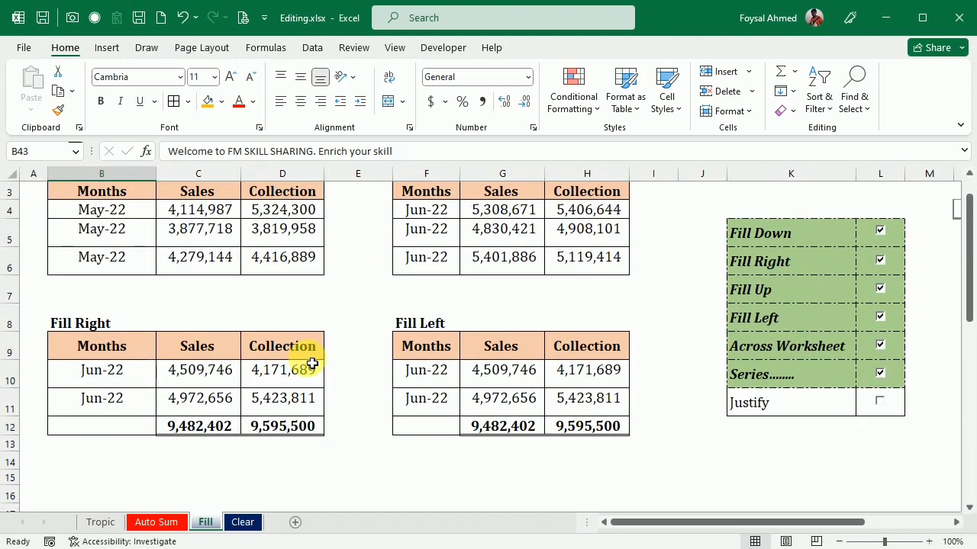
left_click(879, 400)
scroll(827, 355, "up", 1)
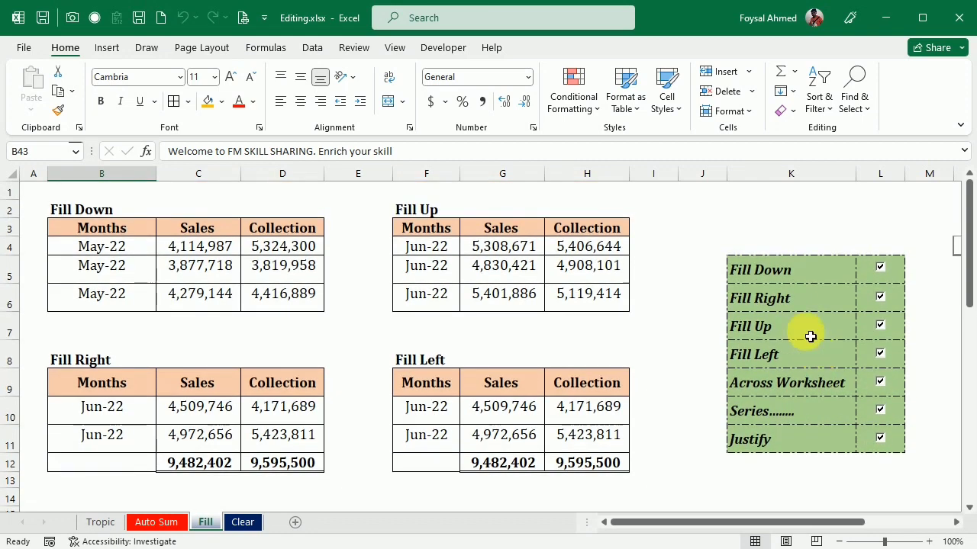
Go to the Clear sheet via the Tropic contents, dismissing the invalid reference error.
left_click(959, 252)
key("ctrl+Page_Up")
key("ctrl+Page_Up")
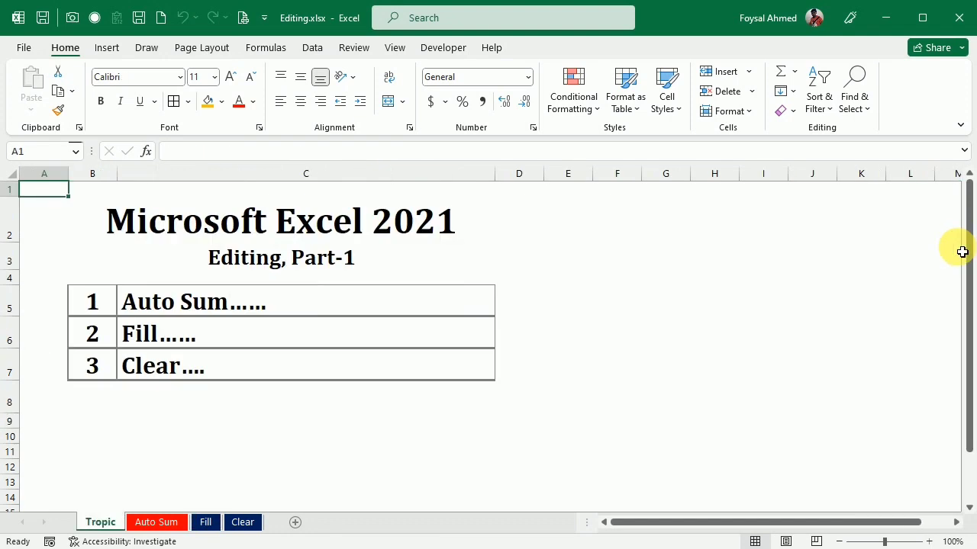
left_click(162, 372)
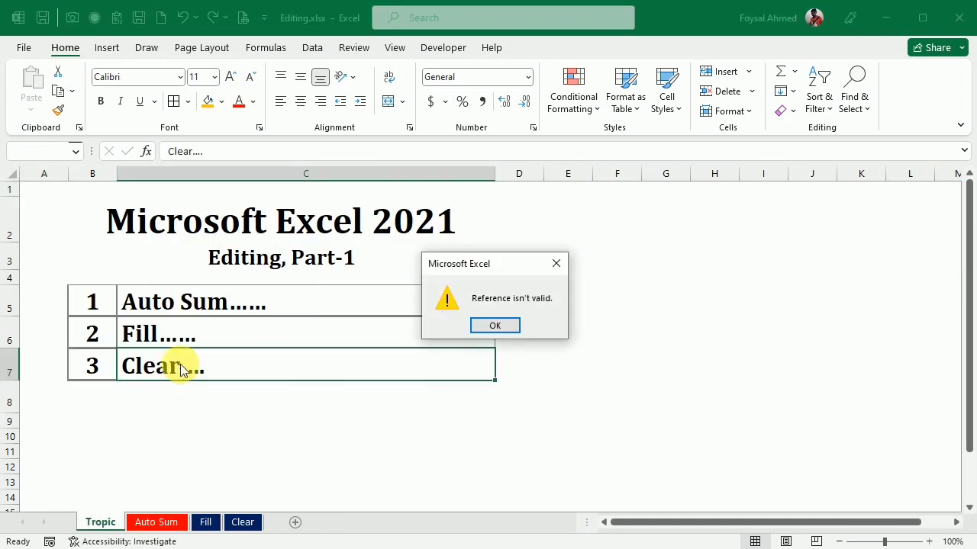
left_click(506, 323)
left_click(243, 522)
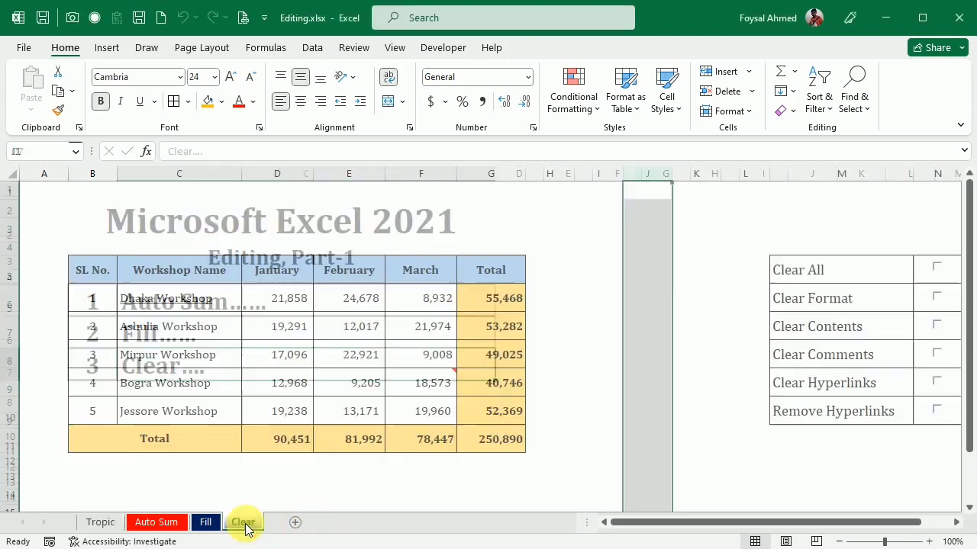
left_click(547, 436)
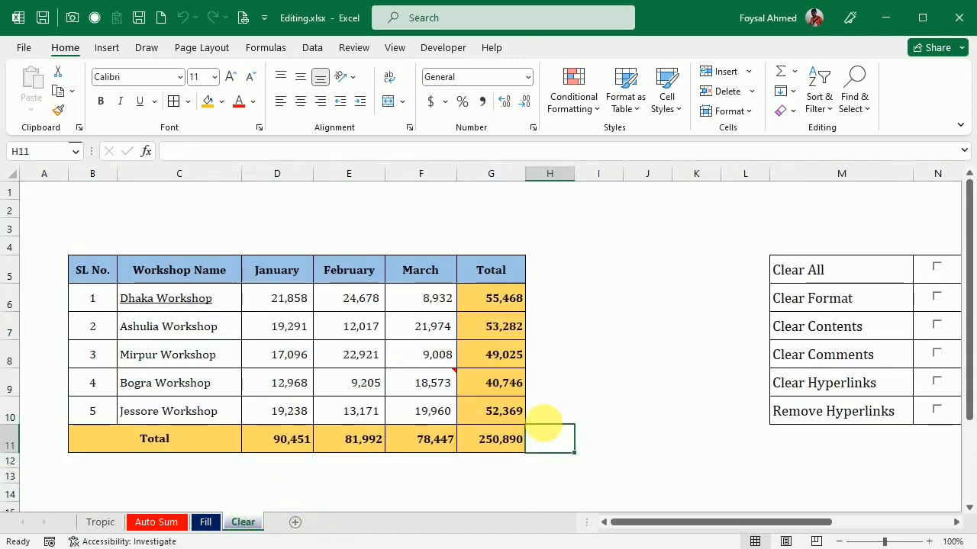
left_click(793, 92)
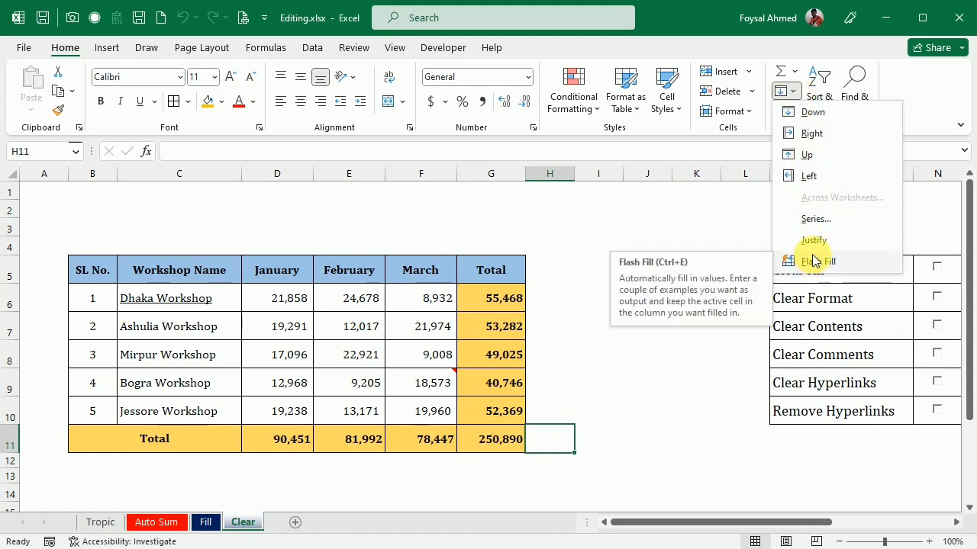
left_click(633, 206)
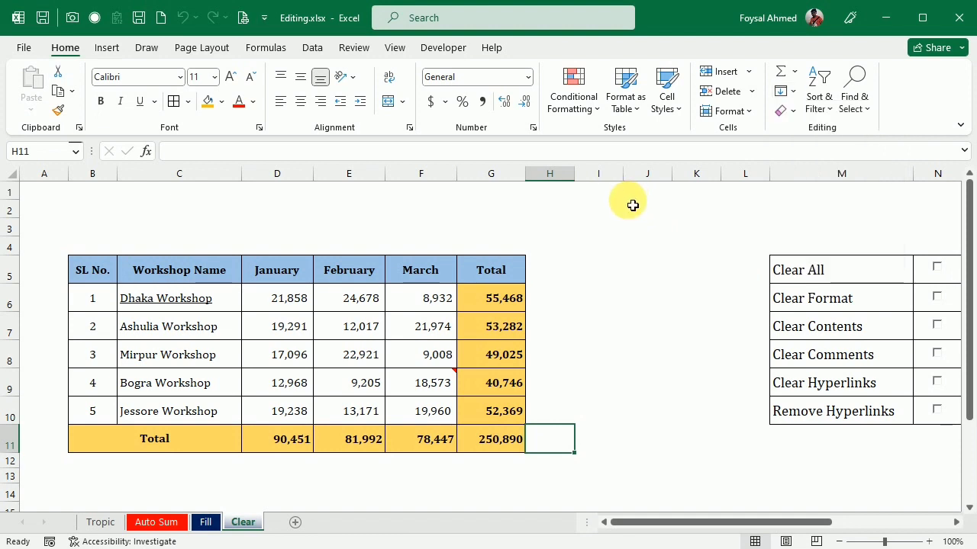
left_click(793, 111)
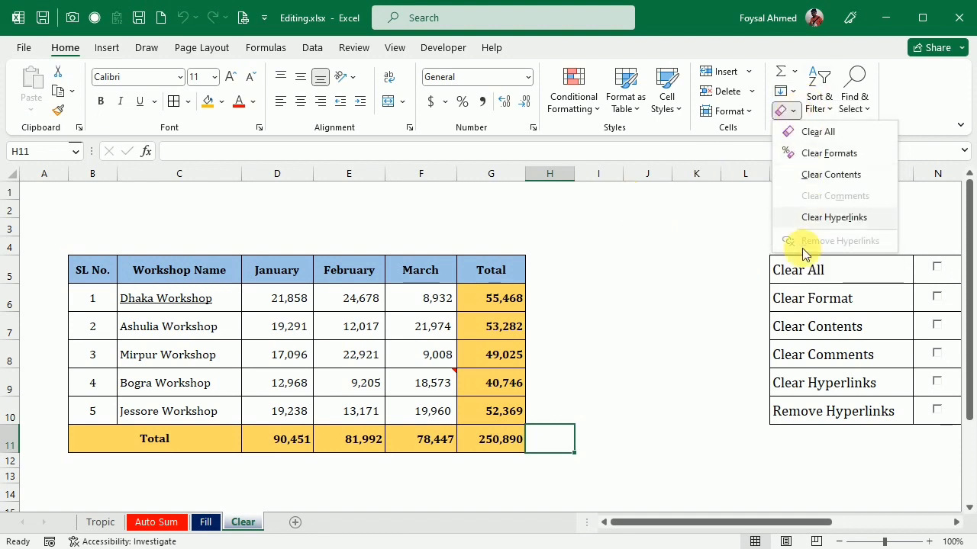
left_click(676, 284)
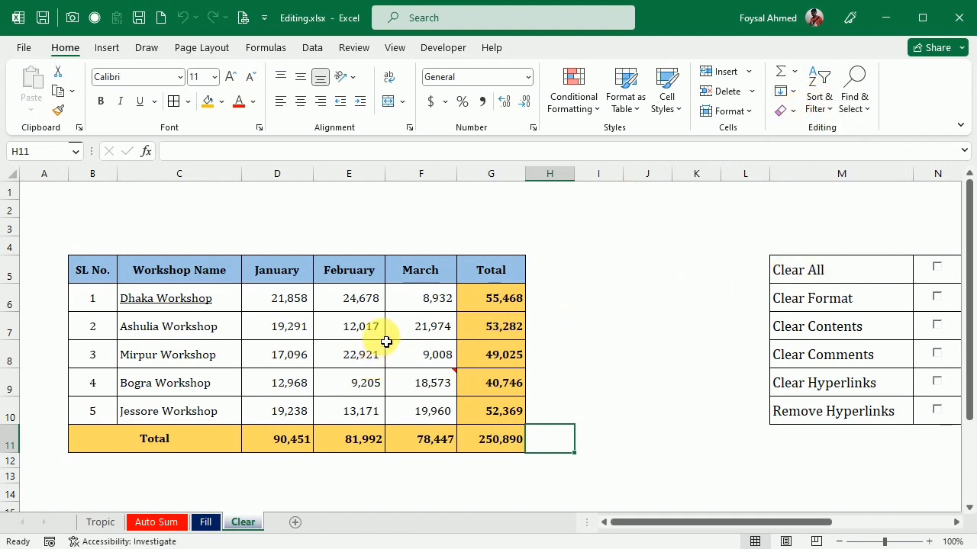
left_click_drag(282, 451, 349, 442)
left_click(282, 450)
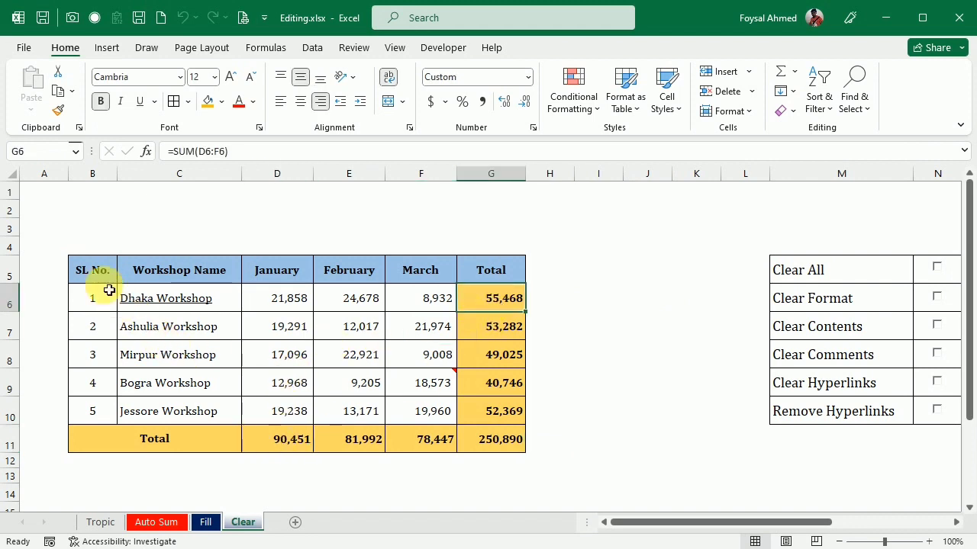
left_click_drag(95, 274, 451, 450)
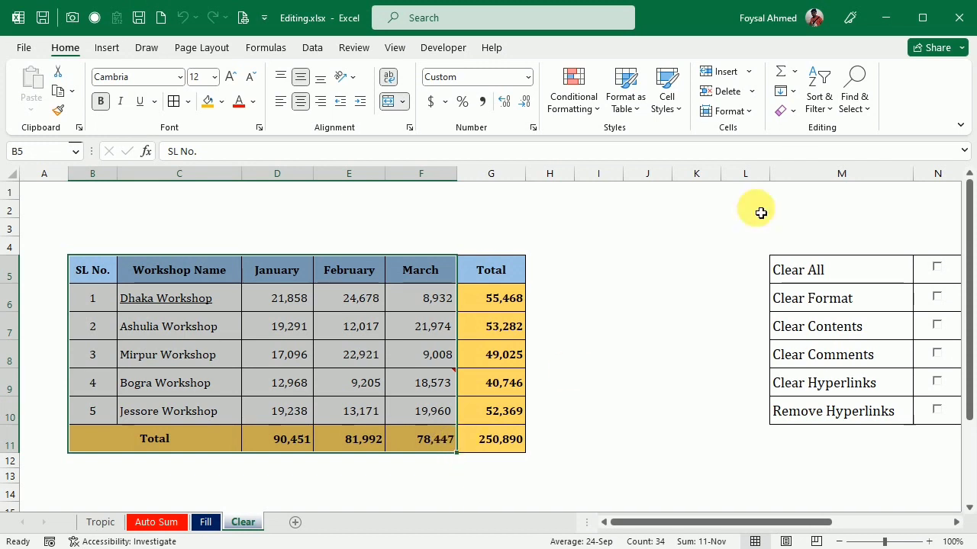
left_click(799, 112)
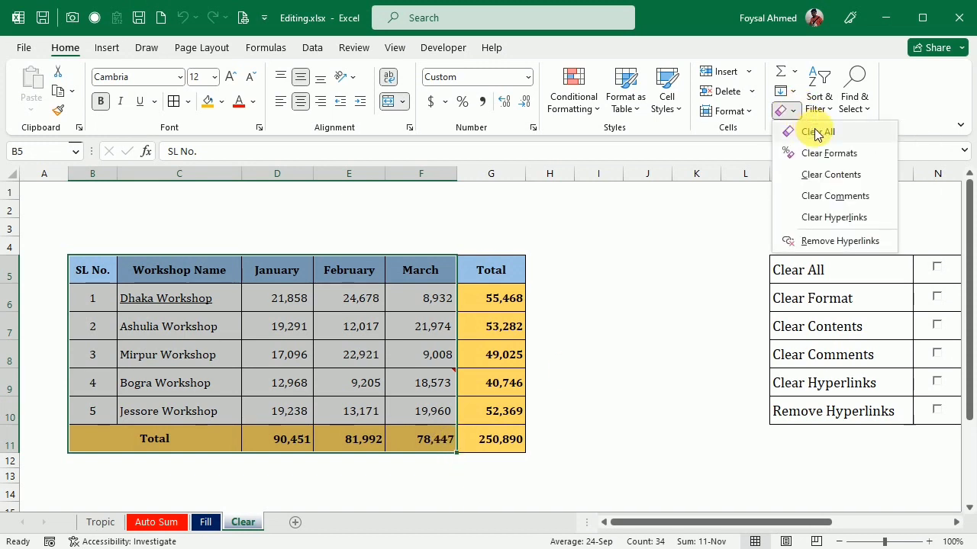
left_click(816, 131)
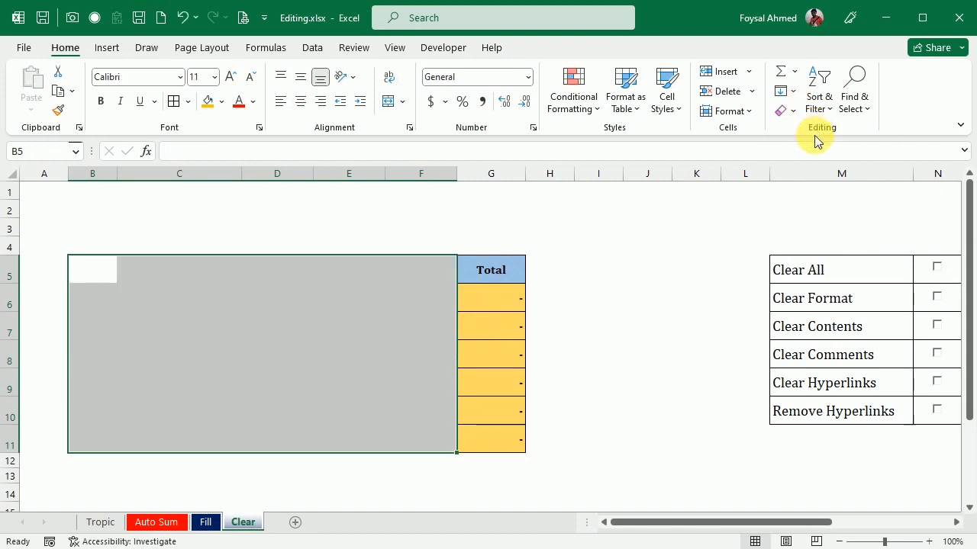
key("ctrl+z")
mouse_move(97, 268)
left_mouse_down()
mouse_move(455, 402)
mouse_move(501, 444)
left_mouse_up()
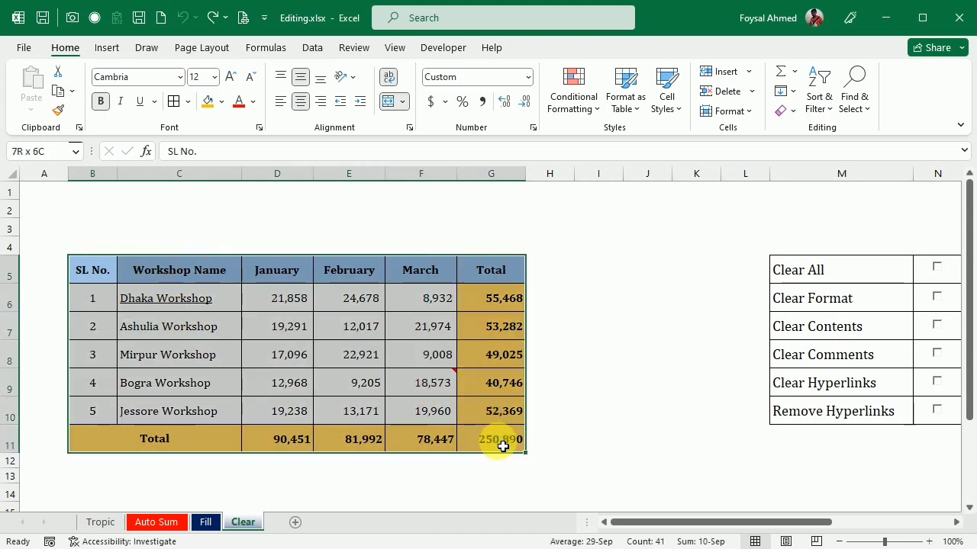
left_click(793, 112)
left_click(808, 132)
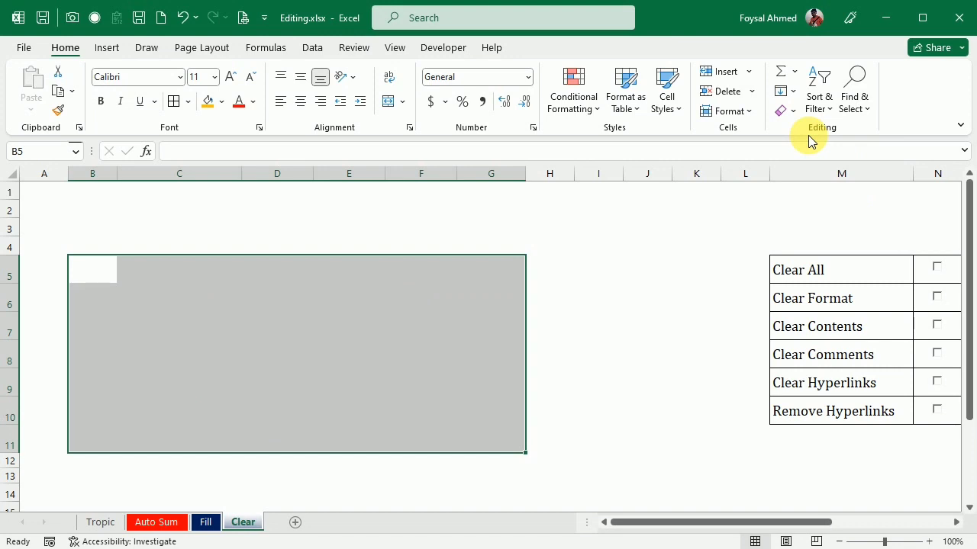
key("ctrl+z")
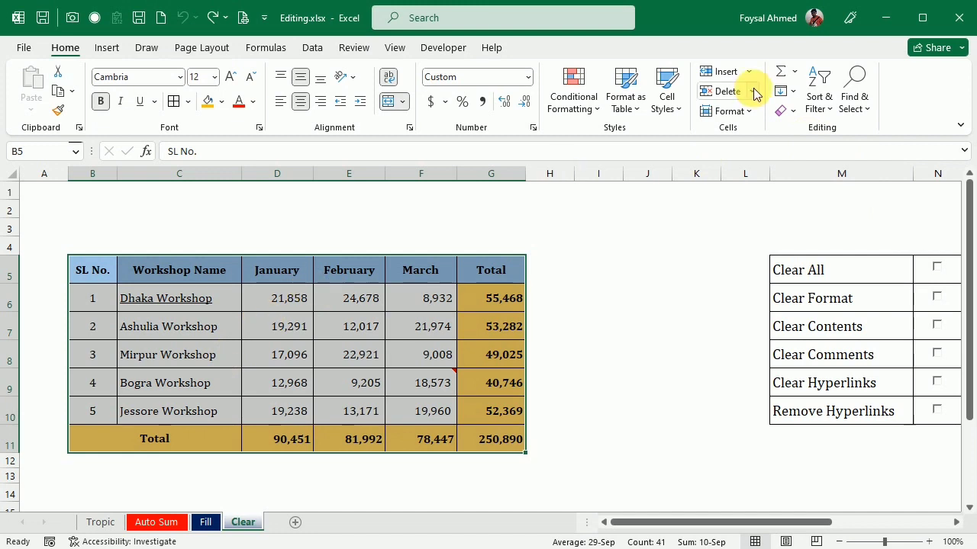
left_click(793, 111)
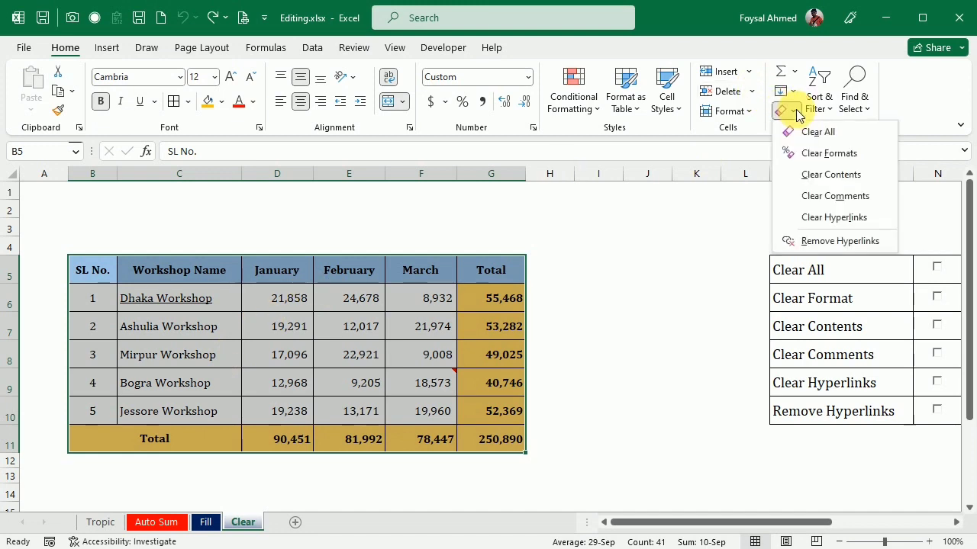
left_click(823, 154)
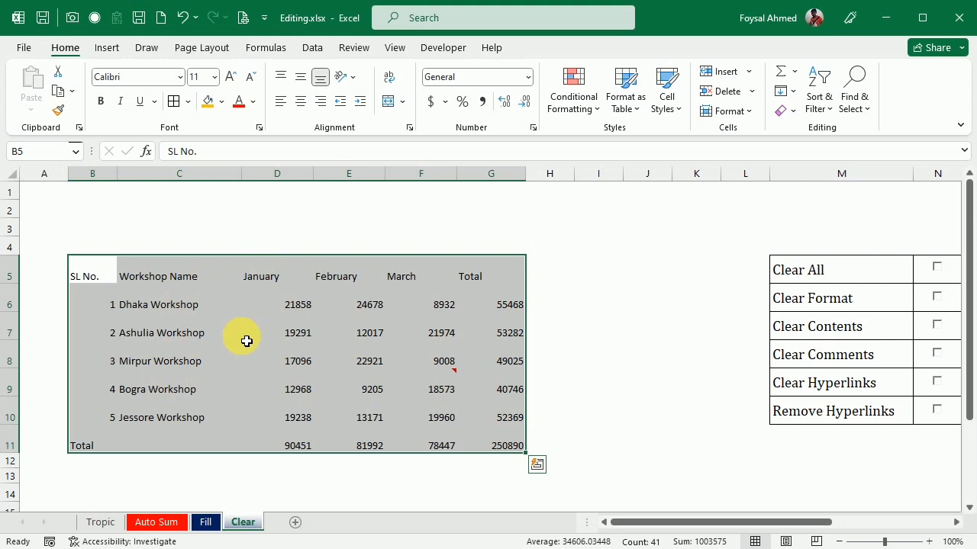
key("ctrl+z")
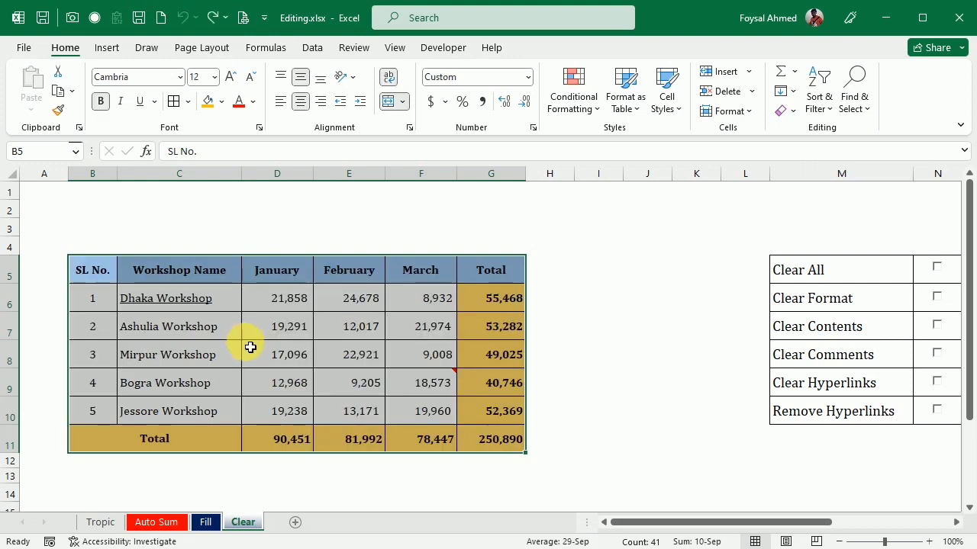
left_click(619, 328)
Tick Clear All and Clear Format, then clear the workshop table's contents and undo it.
left_click(943, 267)
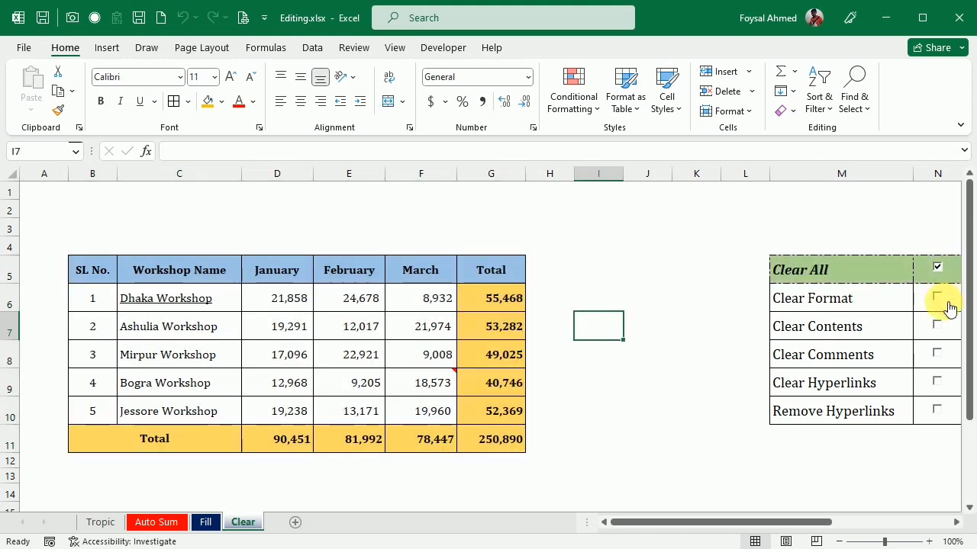
left_click(943, 303)
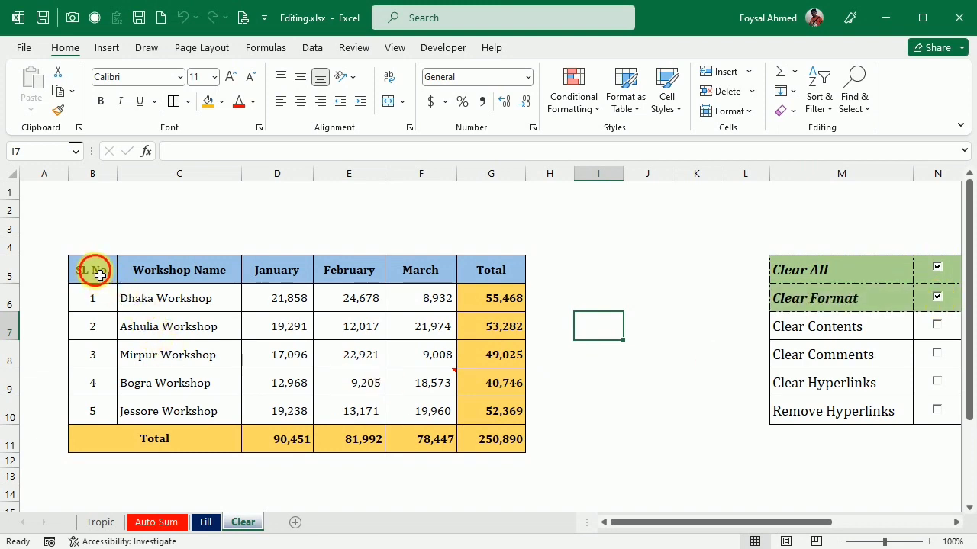
left_click_drag(90, 270, 475, 434)
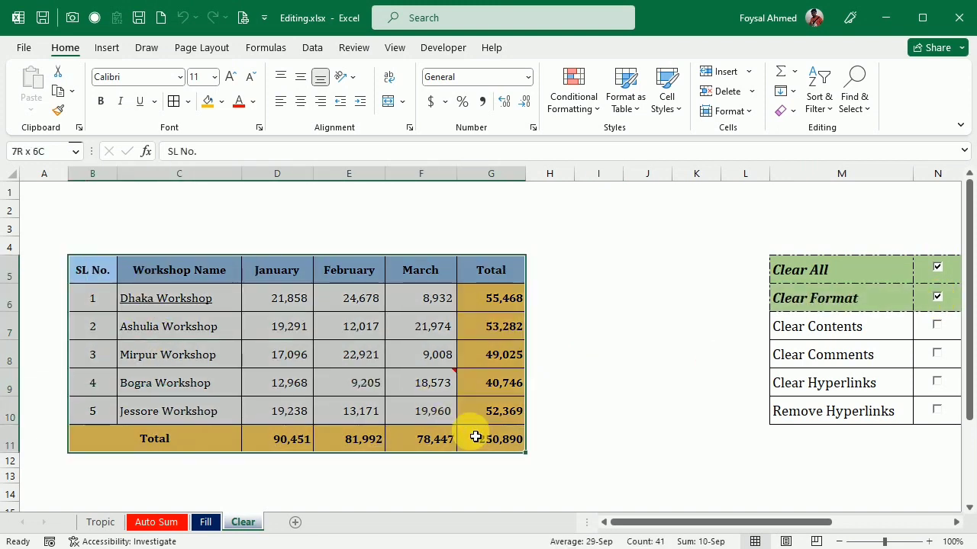
left_click(788, 112)
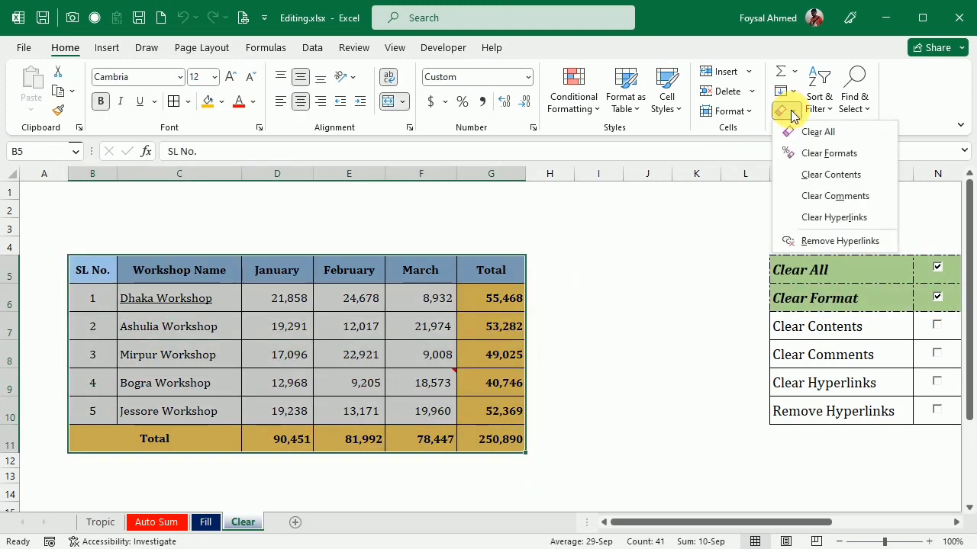
left_click(811, 179)
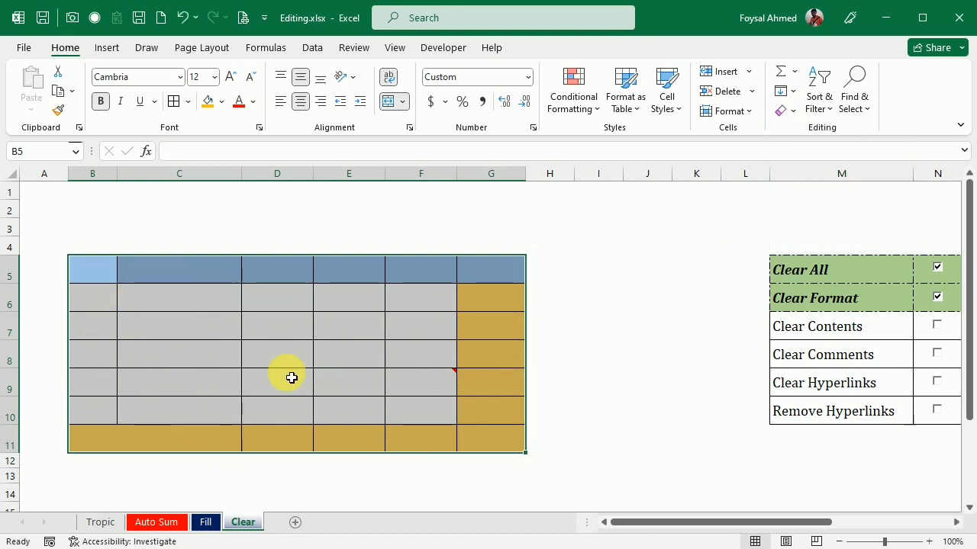
key("ctrl+z")
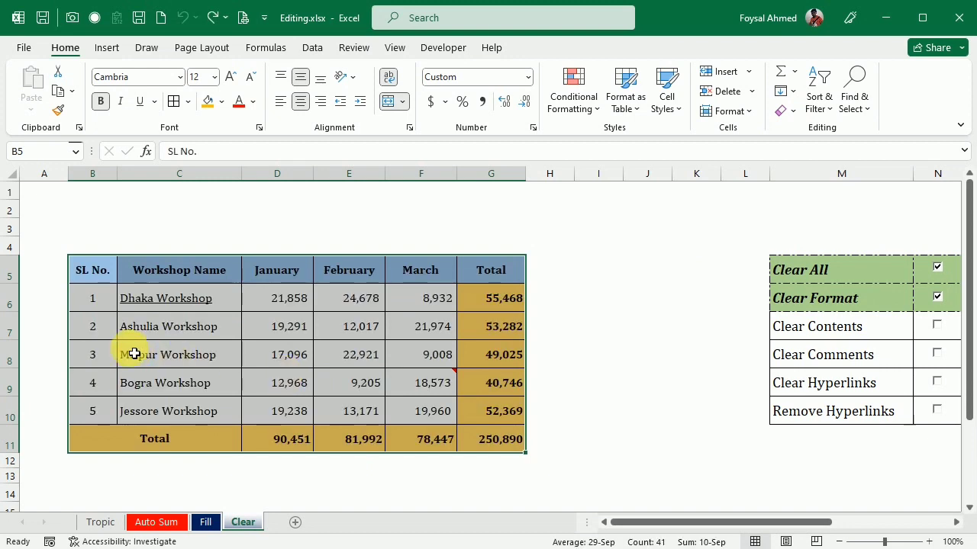
mouse_move(426, 398)
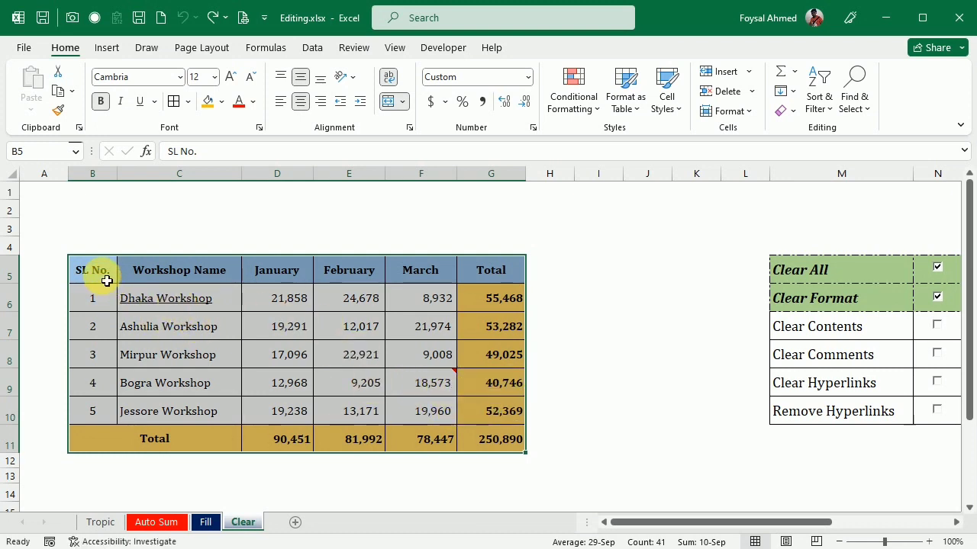
left_click(793, 111)
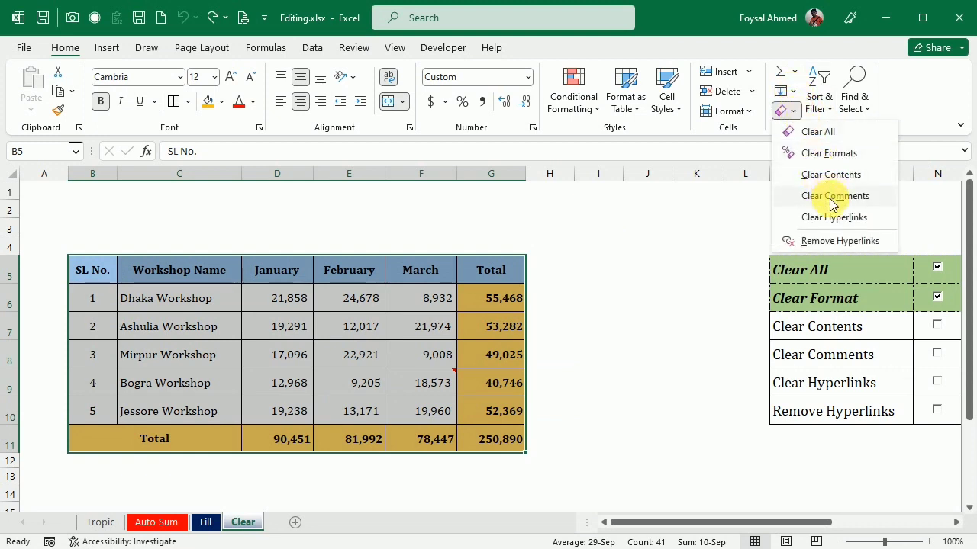
left_click(831, 200)
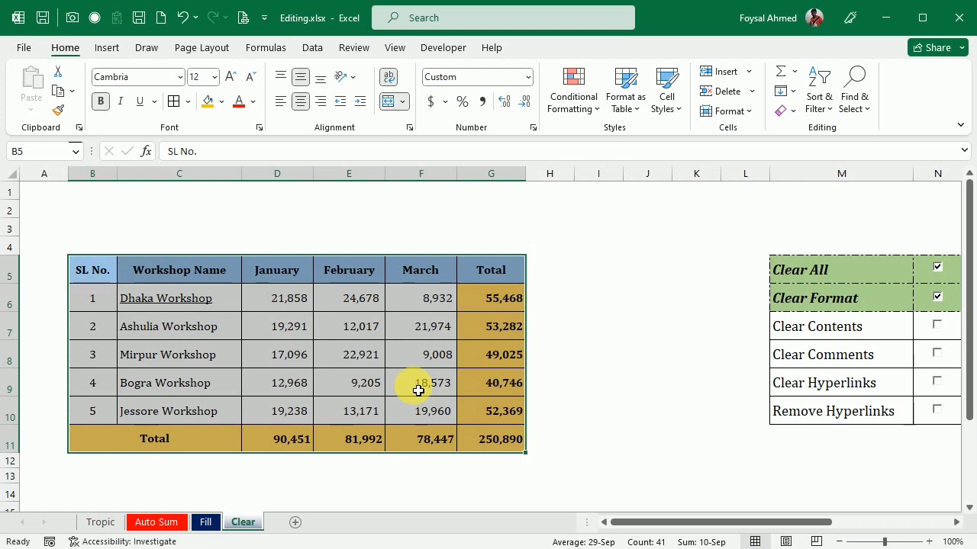
key("ctrl+z")
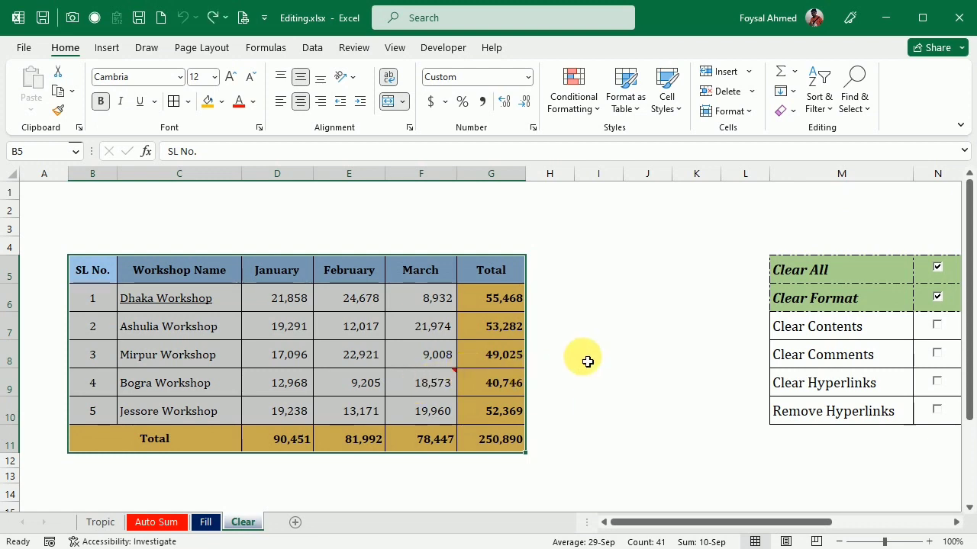
left_click(587, 361)
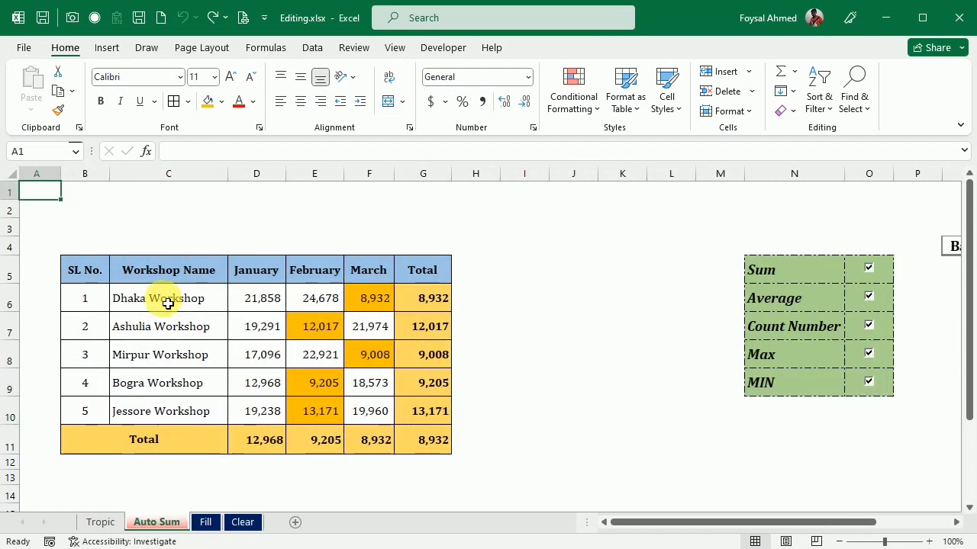
left_click(248, 522)
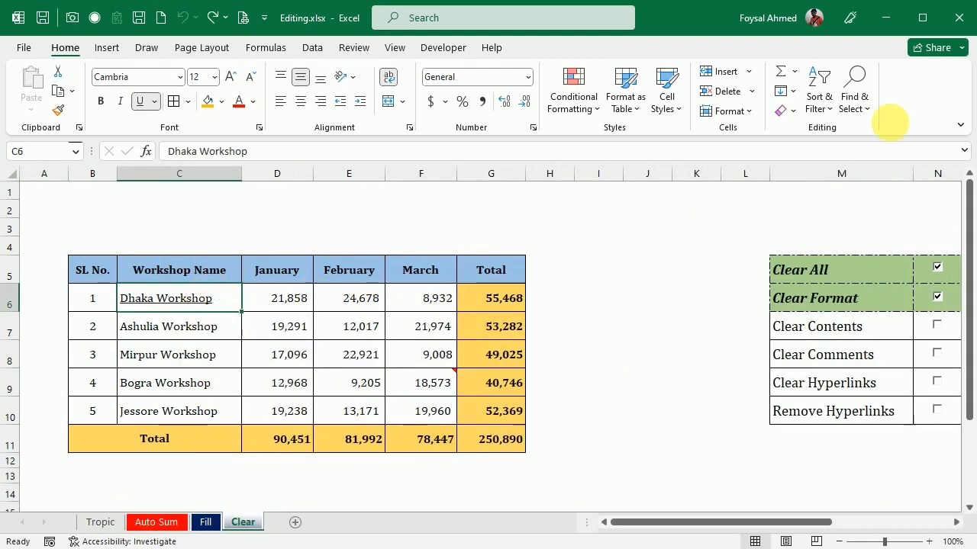
left_click(791, 116)
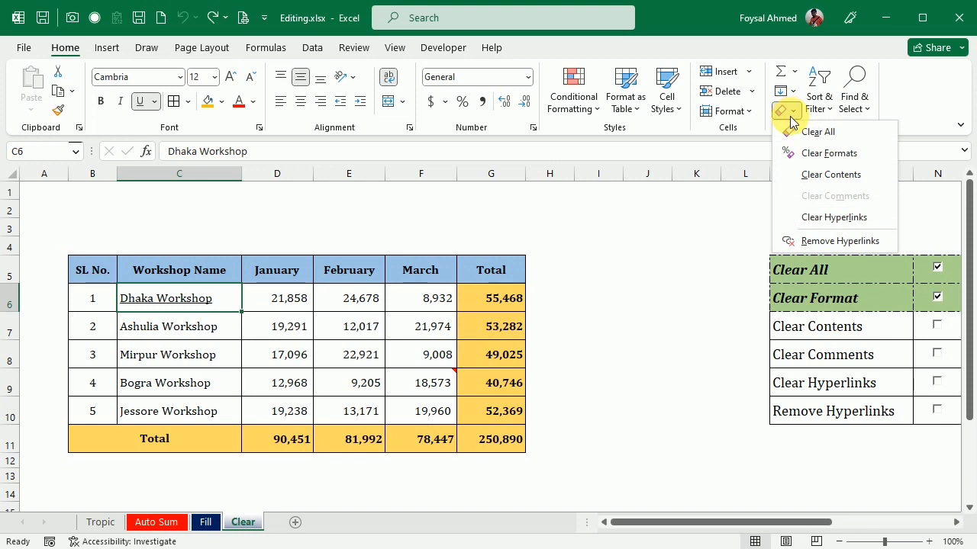
left_click(830, 219)
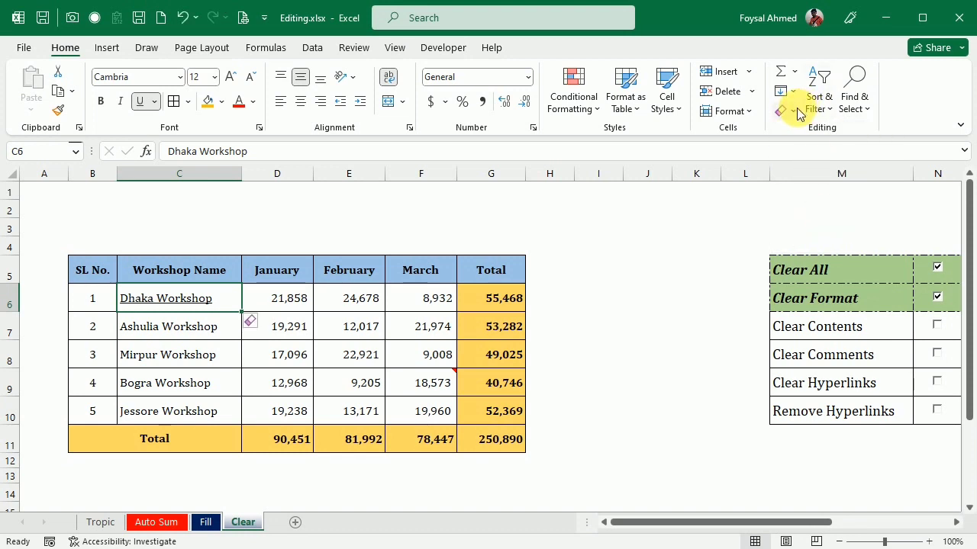
left_click(195, 327)
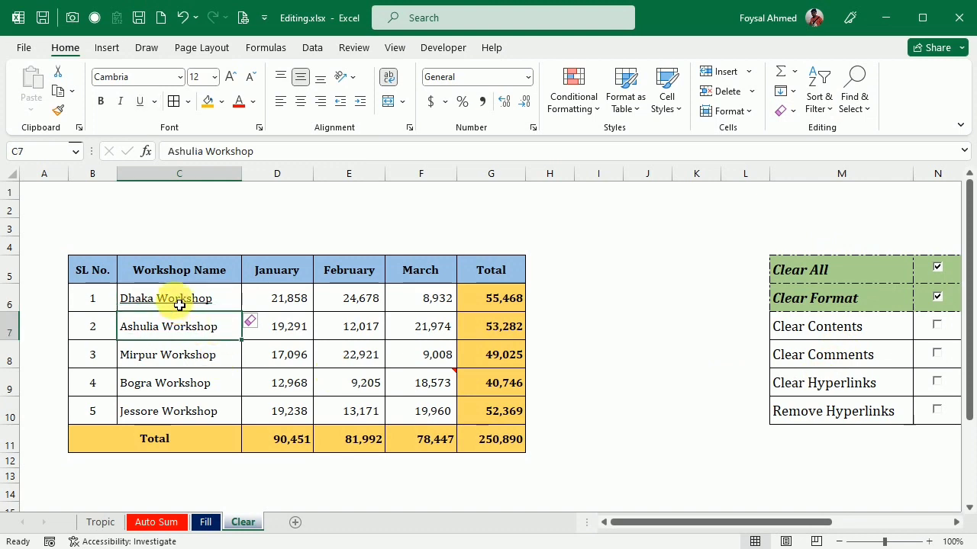
left_click(179, 304)
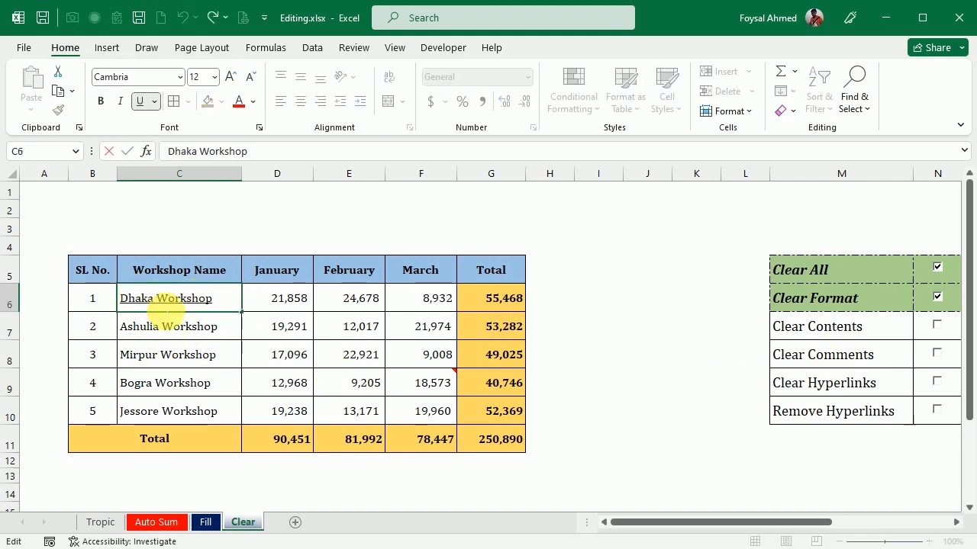
left_click(403, 378)
key("ctrl+z")
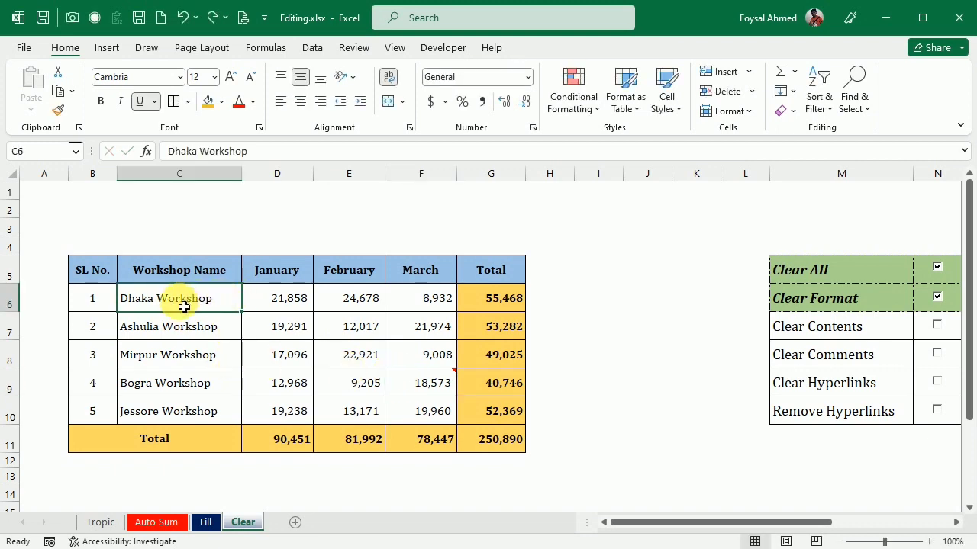
left_click(267, 389)
left_click(199, 308)
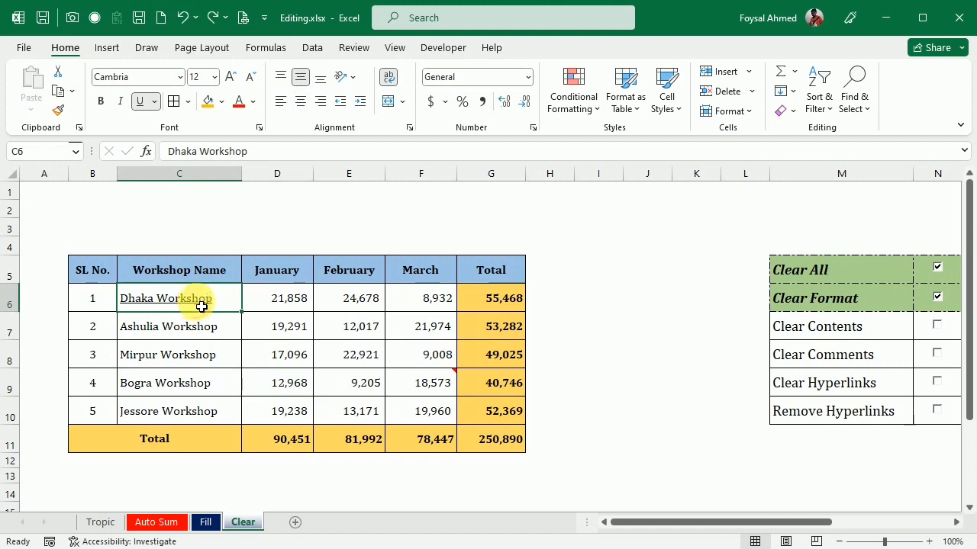
left_click(569, 366)
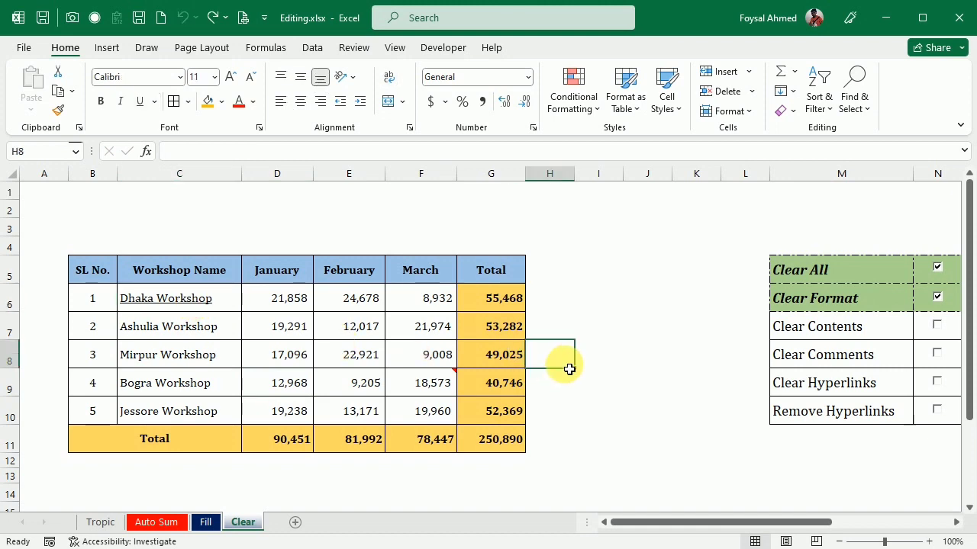
left_click(419, 299)
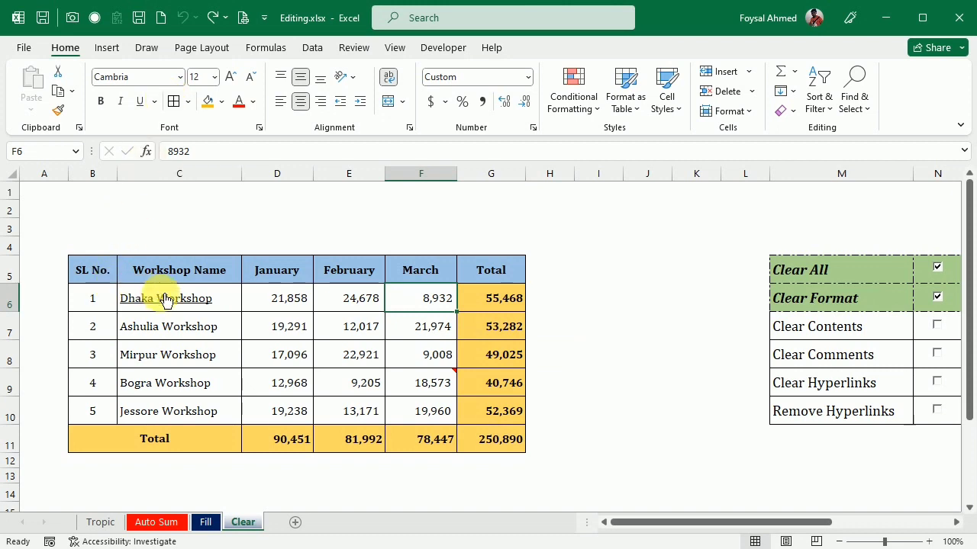
On the Clear sheet, remove the Dhaka Workshop hyperlink in C6, then undo it.
key("ctrl+Page_Up")
key("ctrl+Page_Up")
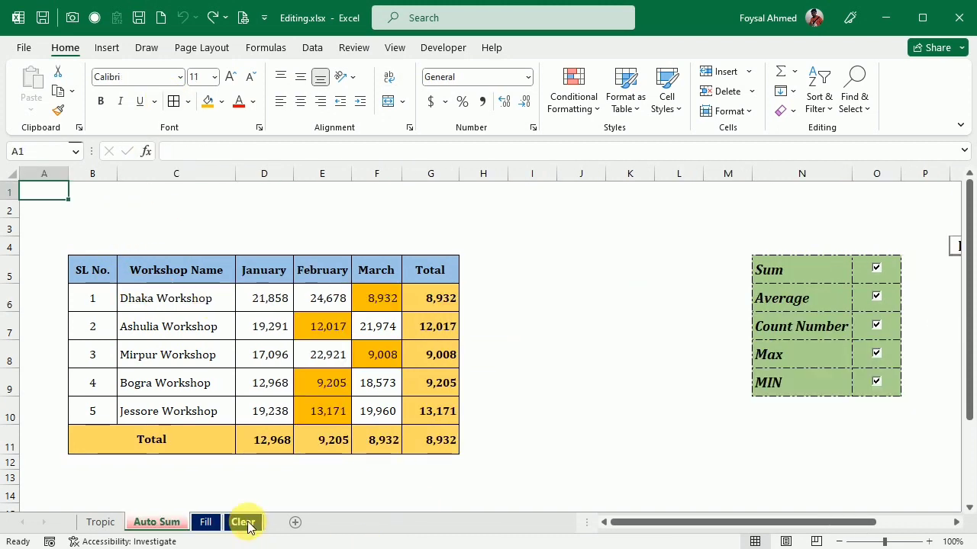
left_click(243, 523)
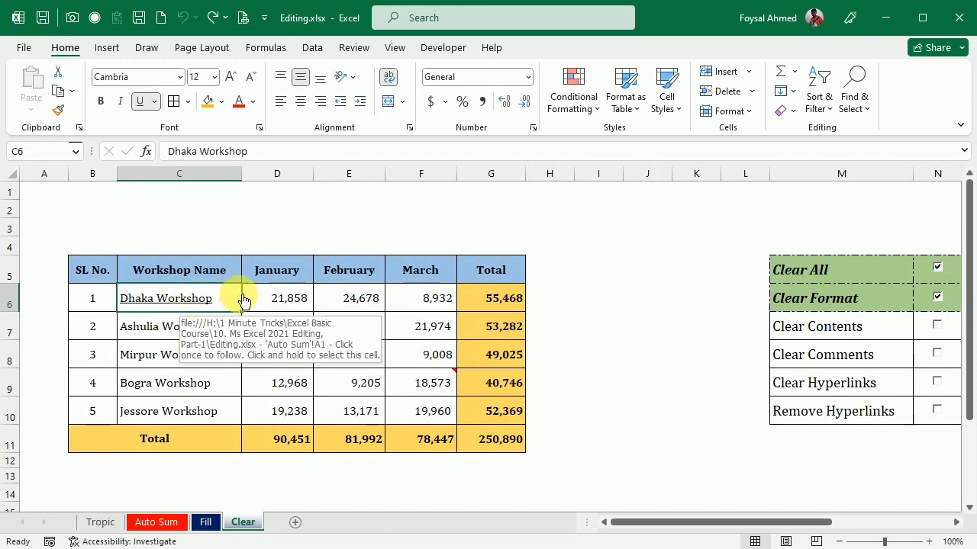
left_click(786, 111)
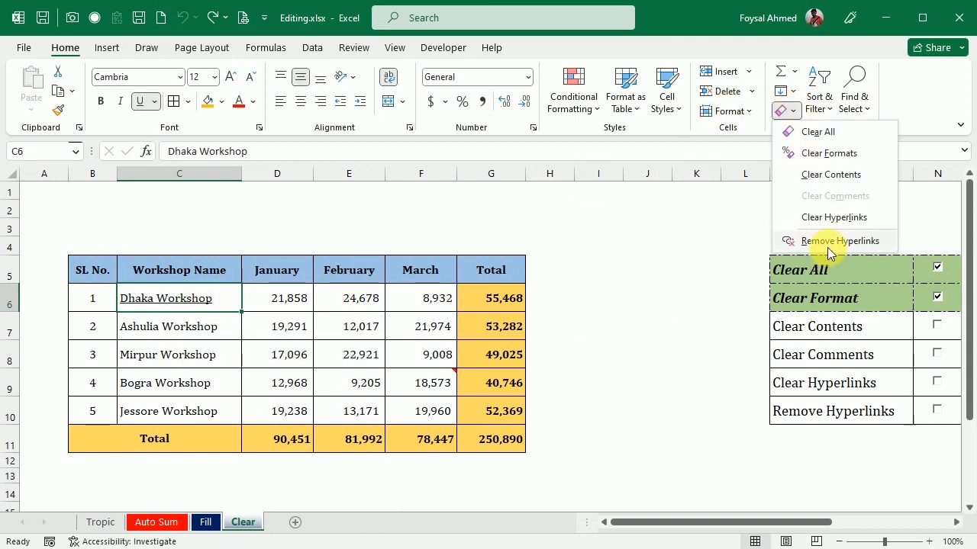
left_click(827, 240)
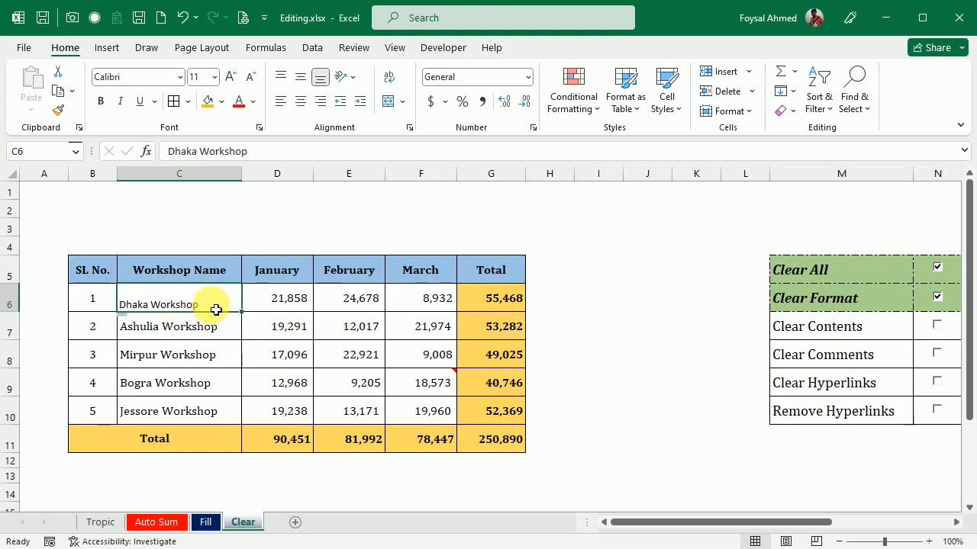
key("ctrl+z")
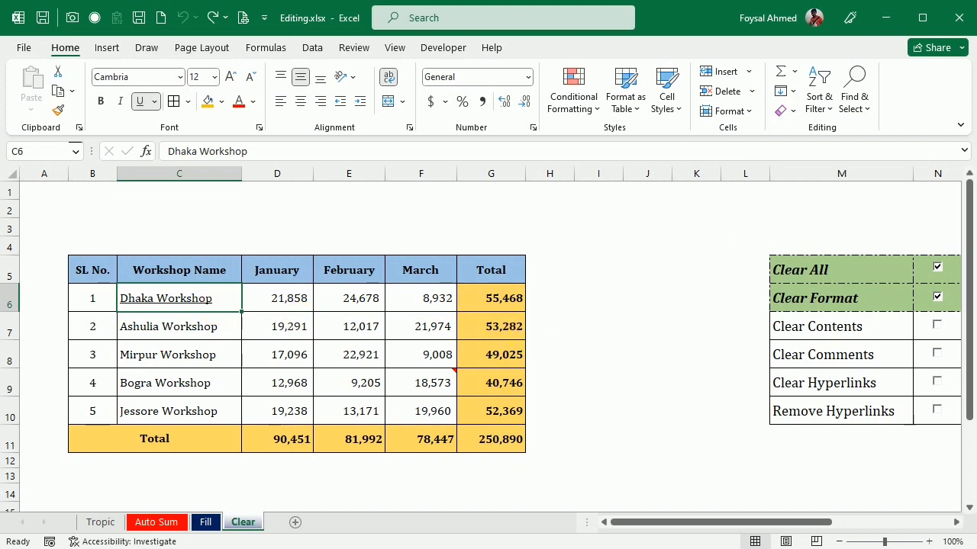
Tick Clear Contents, Clear Comments, Clear Hyperlinks and Remove Hyperlinks on the checklist.
left_click(941, 336)
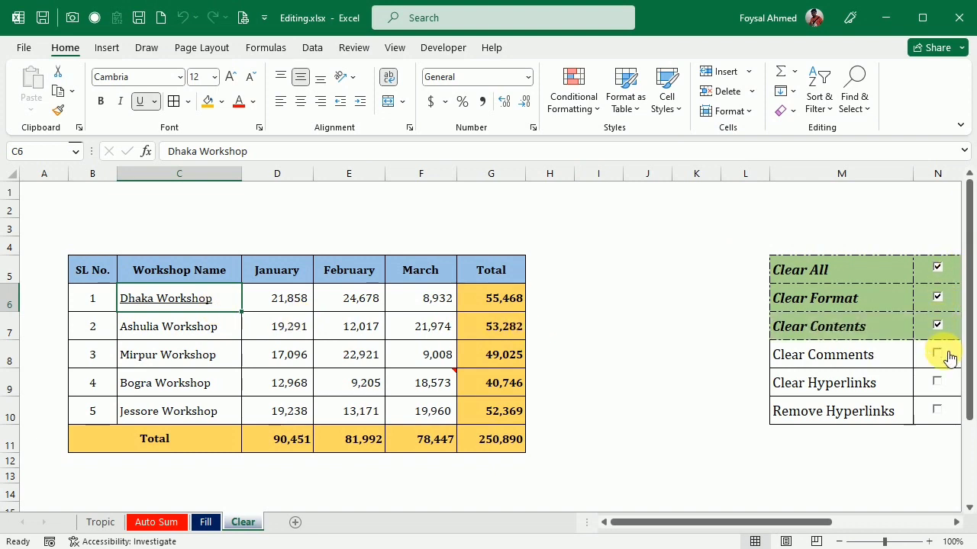
left_click(947, 356)
left_click(943, 383)
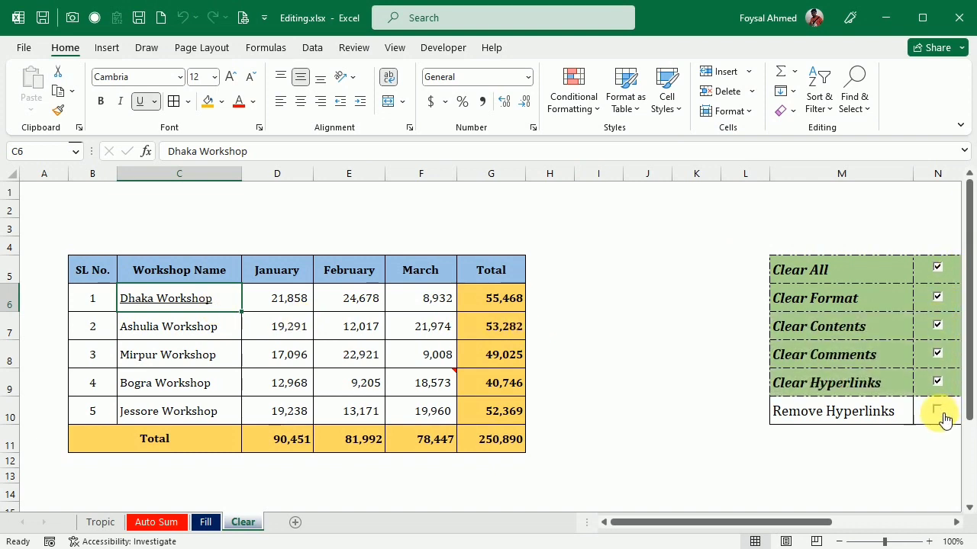
left_click(942, 415)
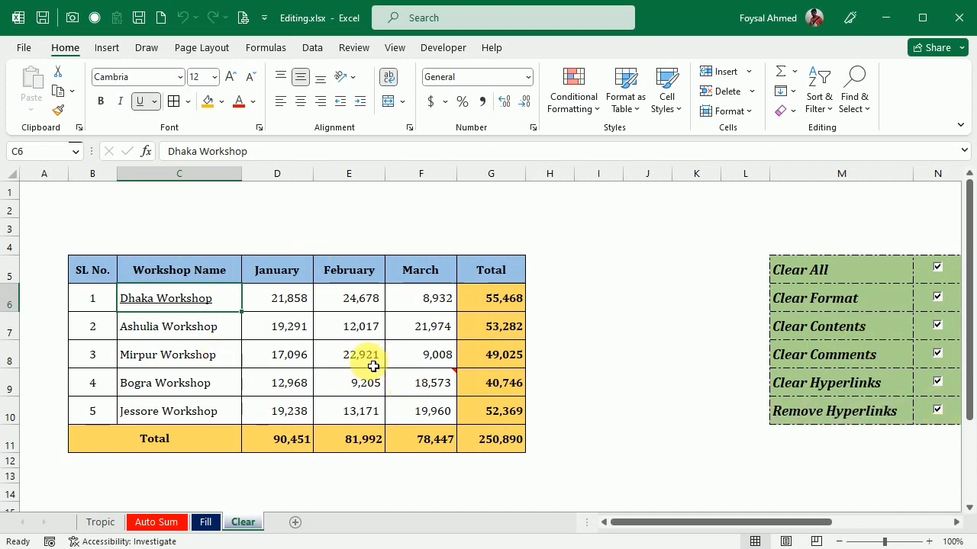